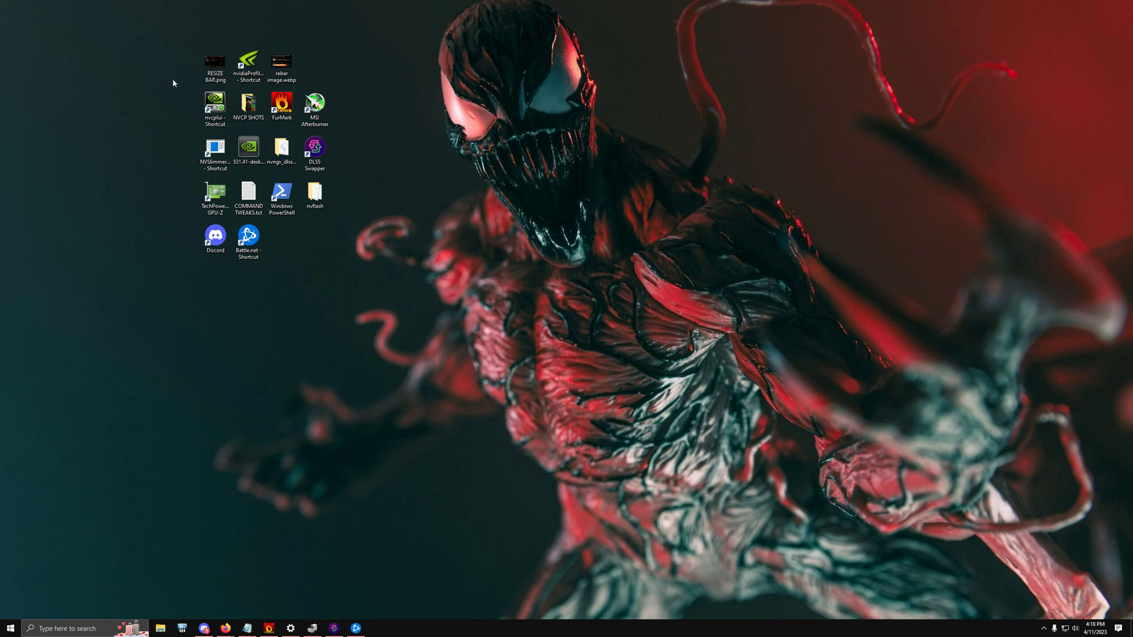
- View the desktop images RESIZE BAR.png and rebar image.webp, minimizing each one after examining it
{"action": "double_click", "coordinate": [215, 64]}
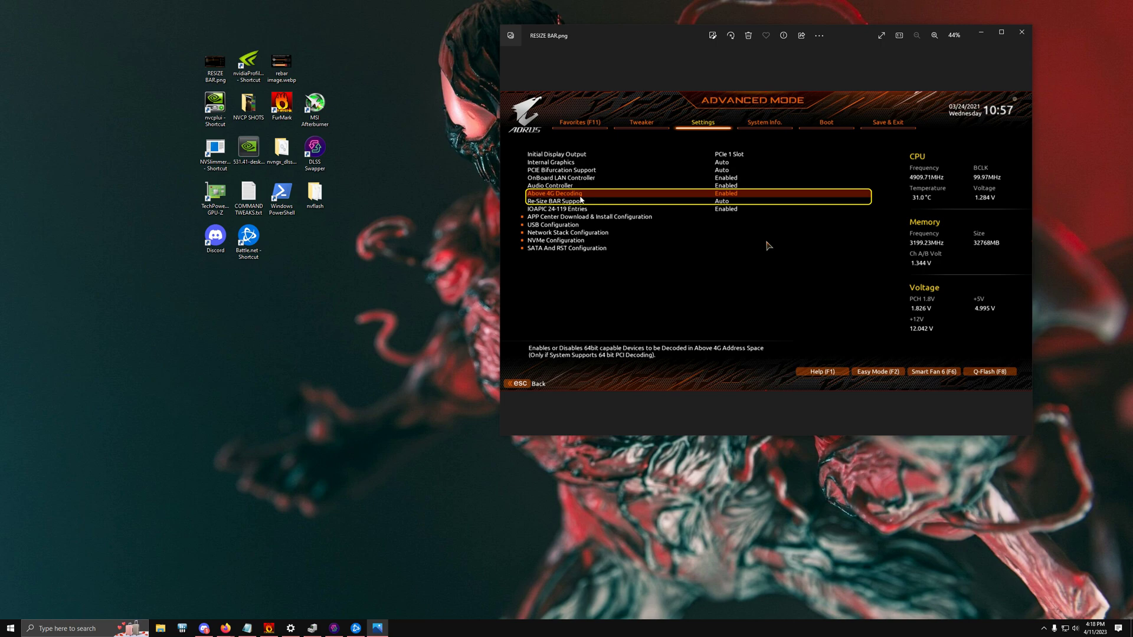
{"action": "left_click", "coordinate": [988, 33]}
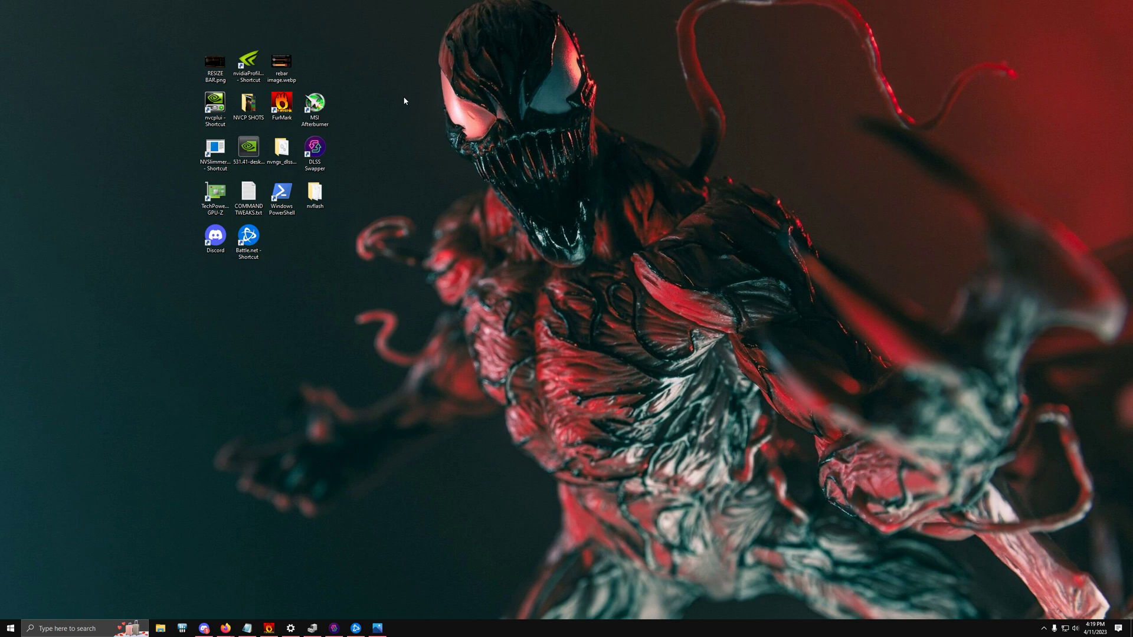
{"action": "double_click", "coordinate": [281, 65]}
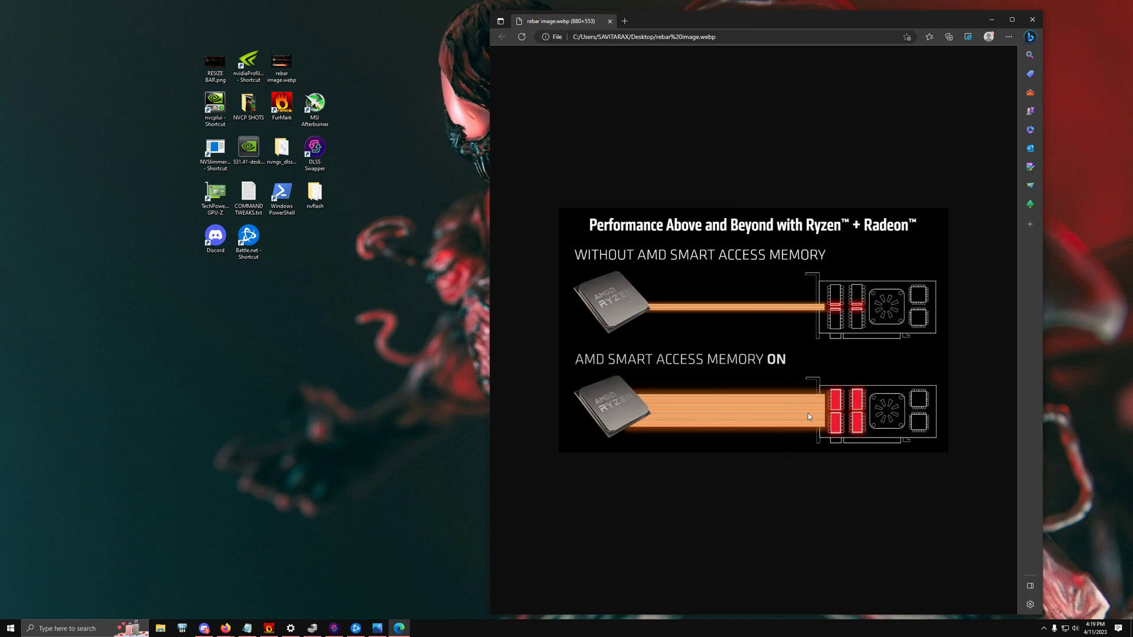
{"action": "left_click", "coordinate": [992, 19]}
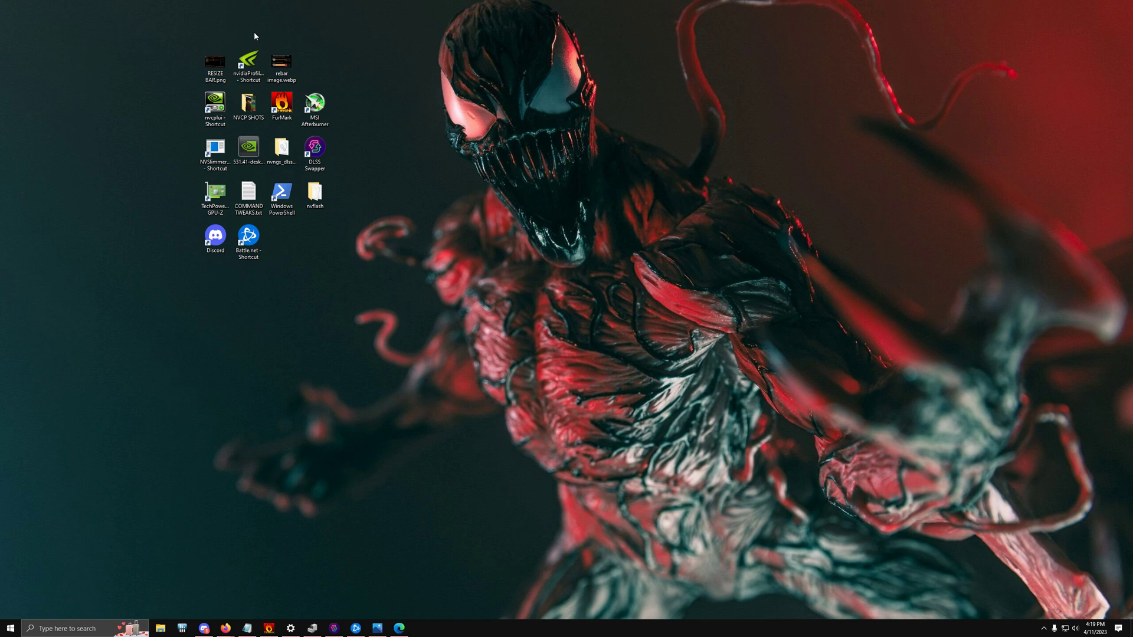
- Launch NVIDIA Profile Inspector from its desktop shortcut and maximize it with the rBAR settings of the Common section in view
{"action": "left_click_drag", "start_coordinate": [254, 35], "coordinate": [289, 36]}
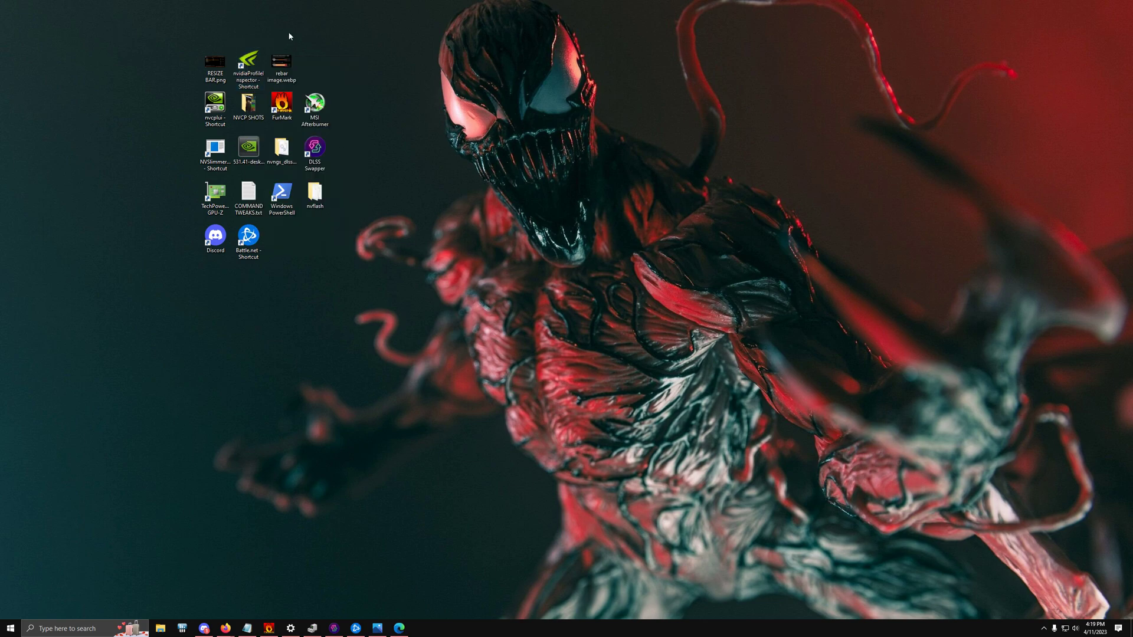
{"action": "right_click", "coordinate": [243, 57]}
{"action": "key", "text": "Escape"}
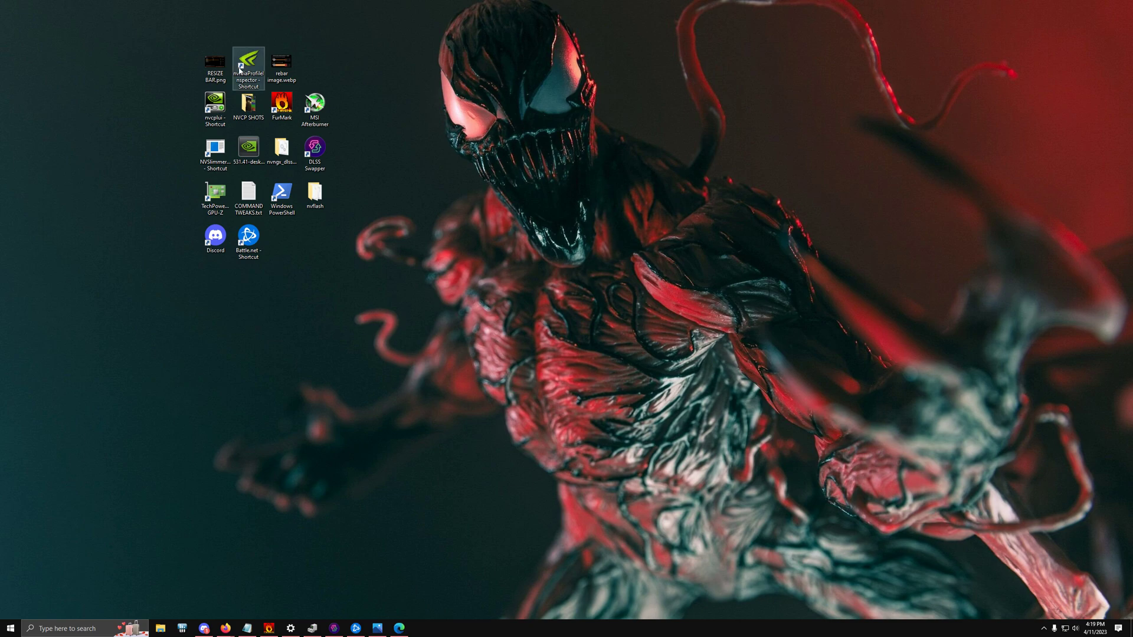
{"action": "double_click", "coordinate": [245, 59]}
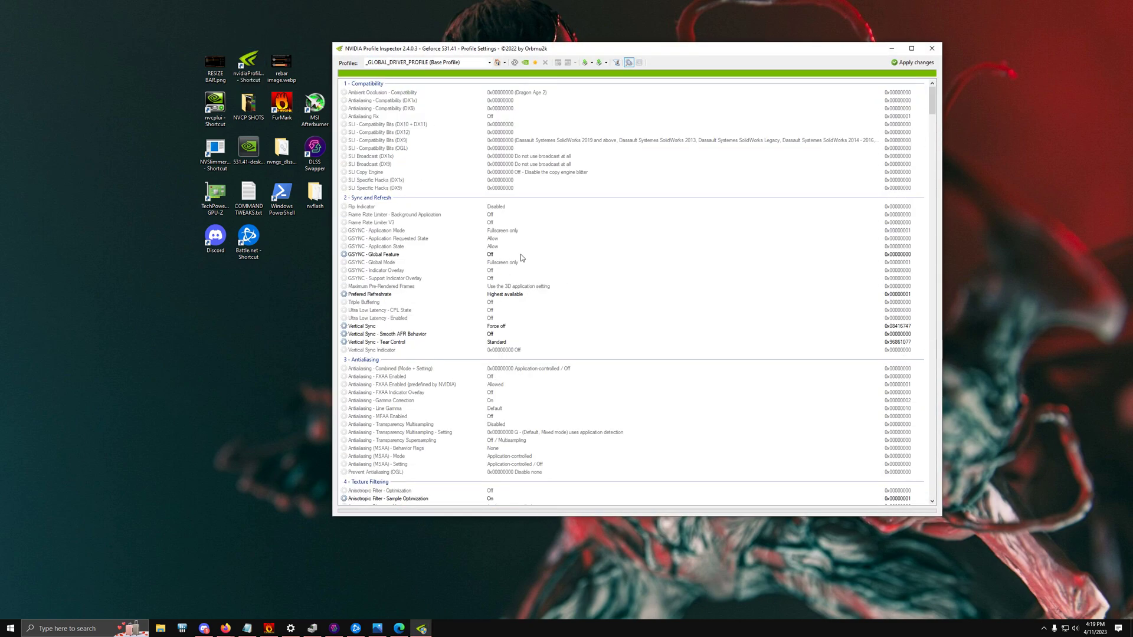
{"action": "scroll", "coordinate": [519, 260], "scroll_direction": "down", "scroll_amount": 6}
{"action": "scroll", "coordinate": [449, 401], "scroll_direction": "down", "scroll_amount": 6}
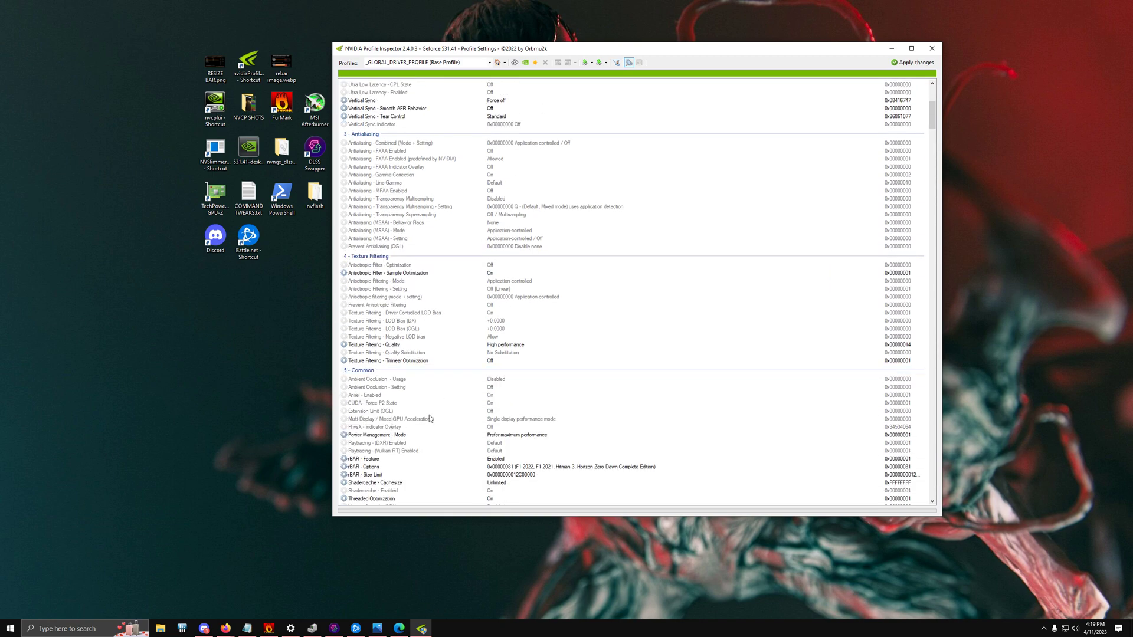
{"action": "left_click", "coordinate": [912, 48]}
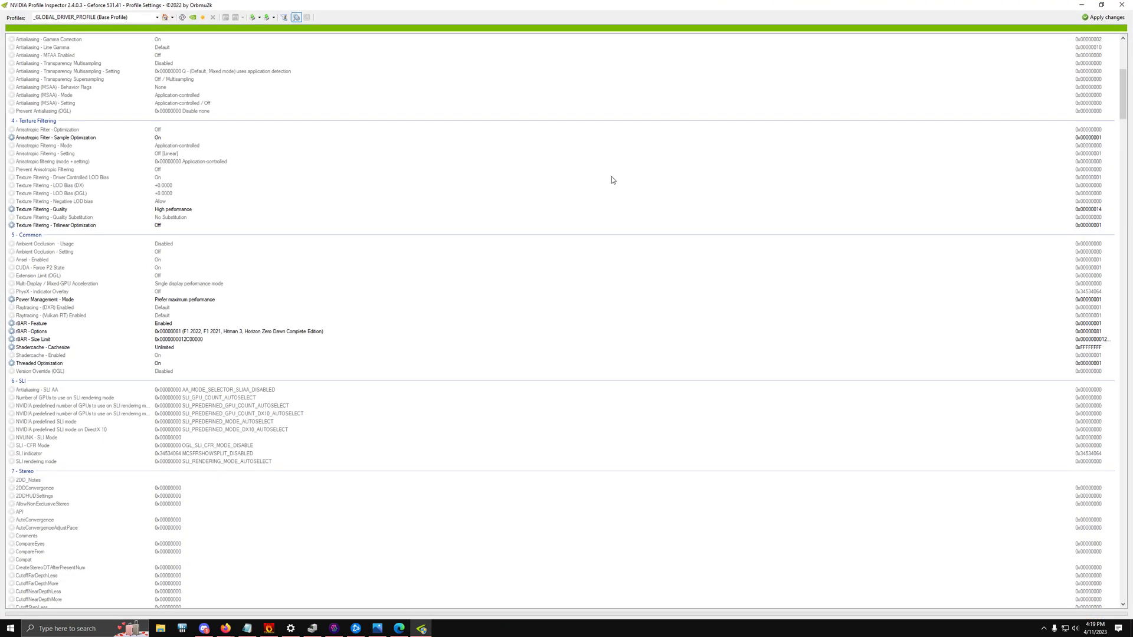
- Set rBAR - Options to 0x00000081 (F1 2022, F1 2021, Hitman 3, Horizon Zero Dawn Complete Edition)
{"action": "left_click", "coordinate": [232, 331]}
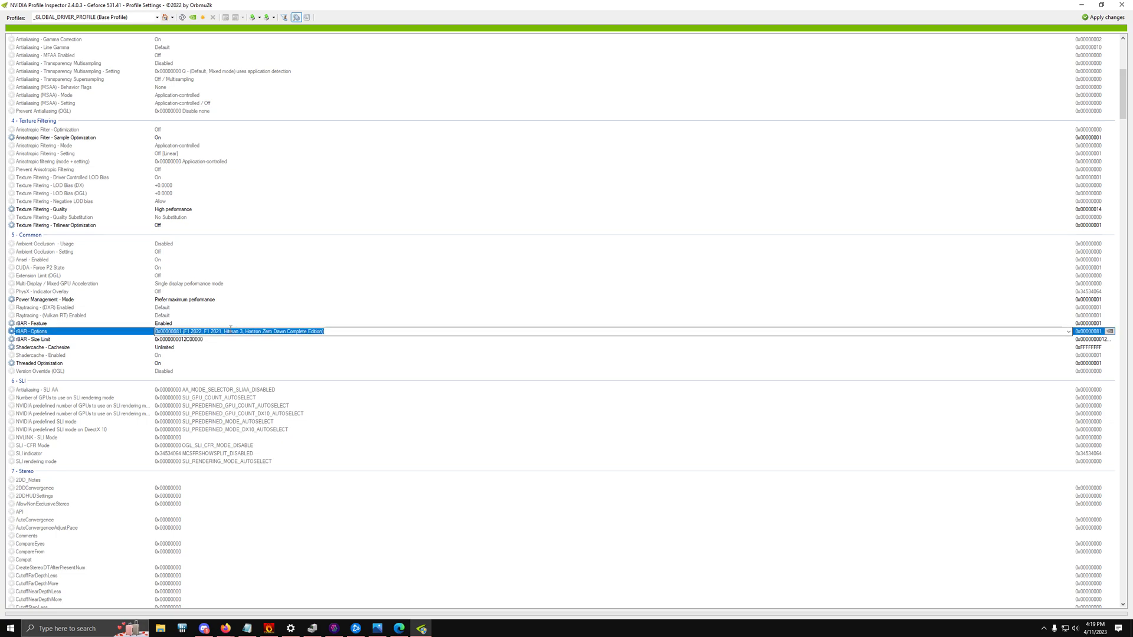
{"action": "left_click", "coordinate": [1068, 332]}
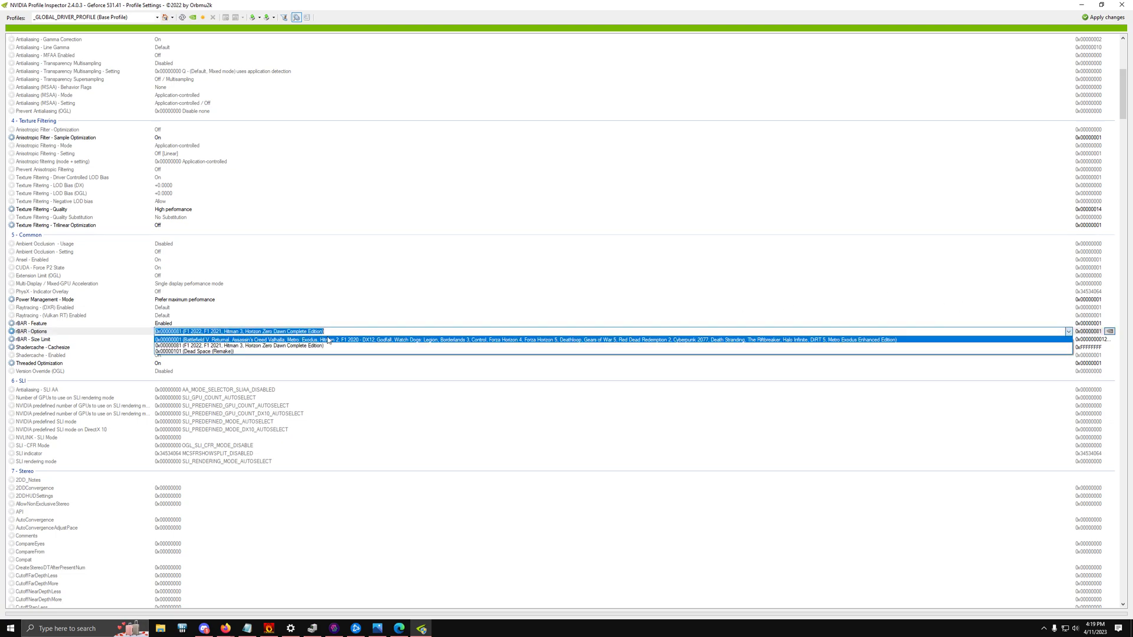
{"action": "left_click", "coordinate": [234, 346]}
{"action": "left_click", "coordinate": [217, 345]}
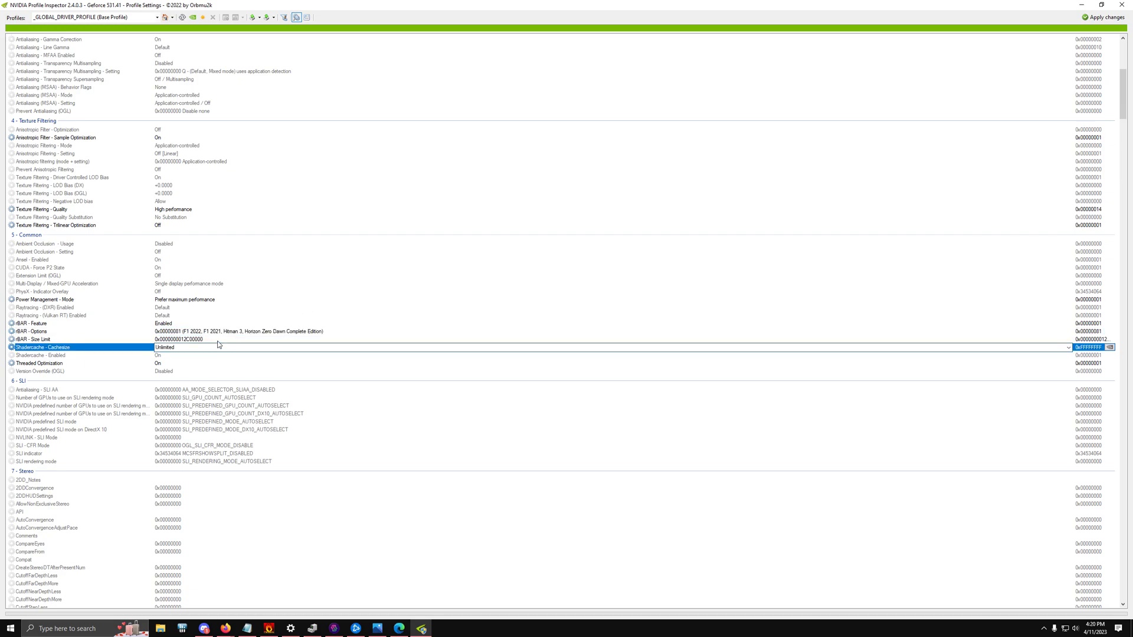
- Examine the available rBAR - Size Limit values without changing the setting
{"action": "left_click", "coordinate": [217, 340]}
{"action": "left_click", "coordinate": [1068, 340]}
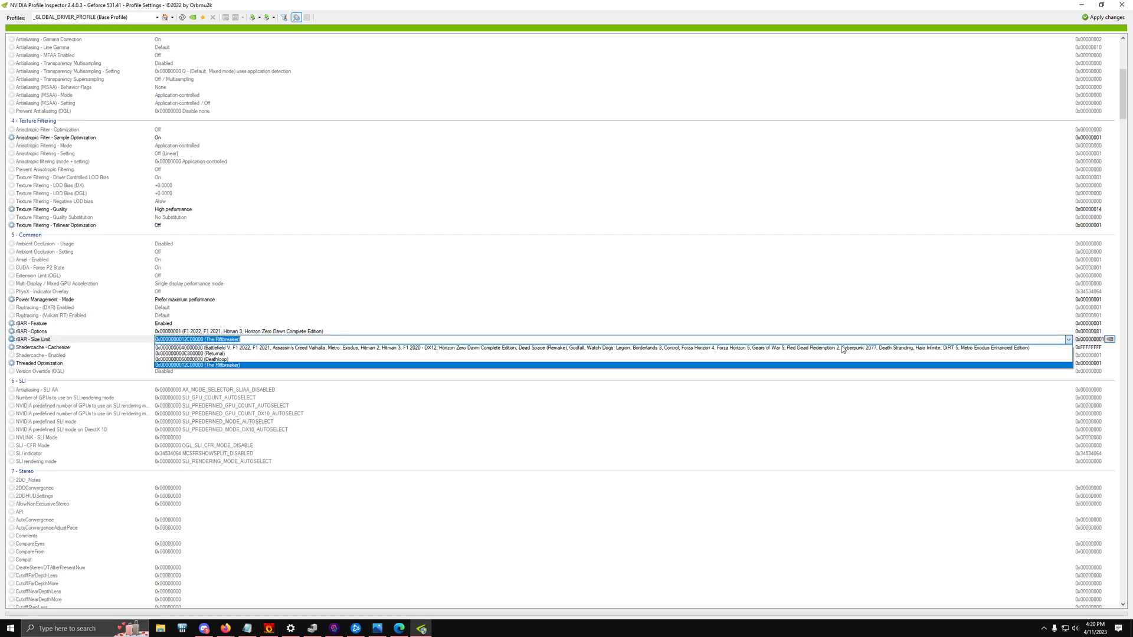
{"action": "left_click", "coordinate": [362, 320]}
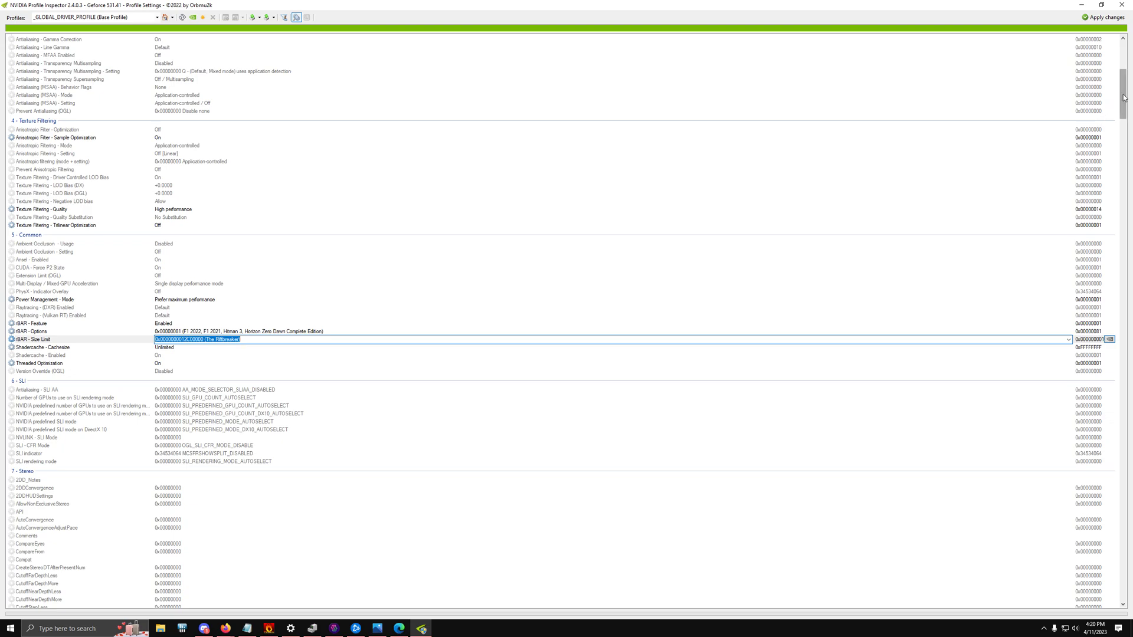
- Examine the Memory Allocation Policy choices in the Other section without changing the setting, and close NVIDIA Profile Inspector
{"action": "left_click_drag", "start_coordinate": [1124, 98], "coordinate": [1115, 351]}
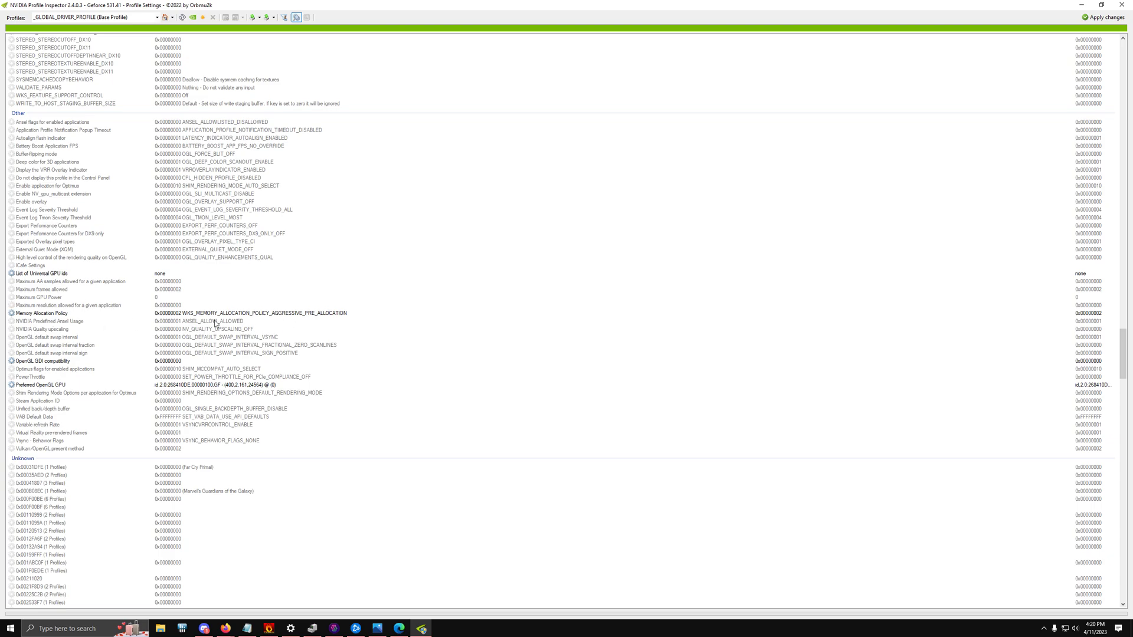
{"action": "left_click", "coordinate": [331, 321]}
{"action": "key", "text": "Up"}
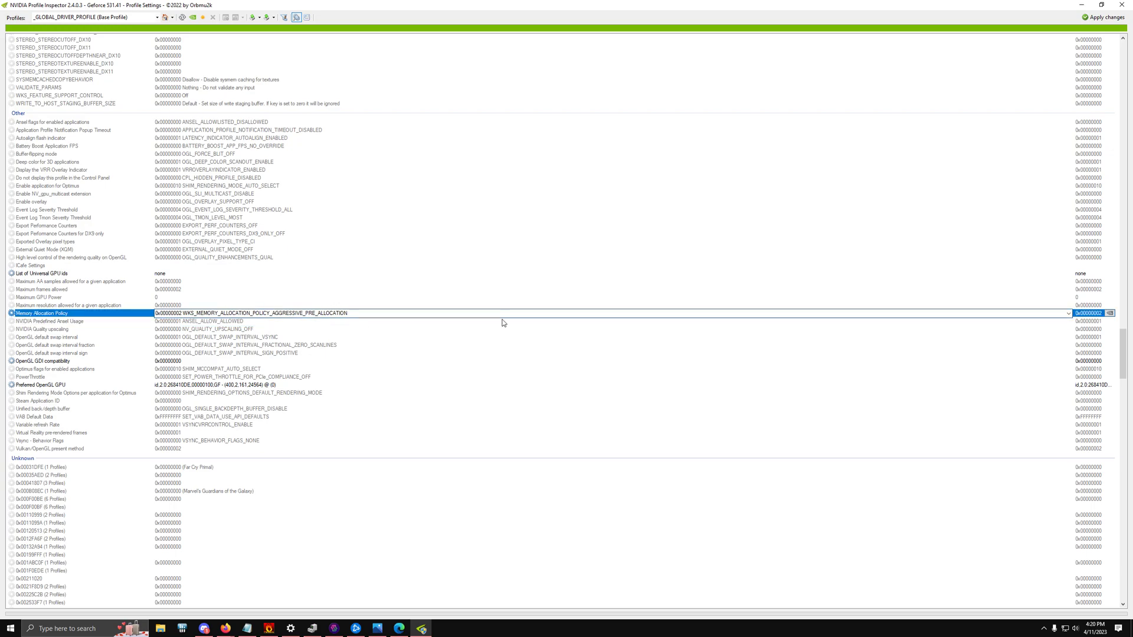
{"action": "left_click", "coordinate": [1068, 313]}
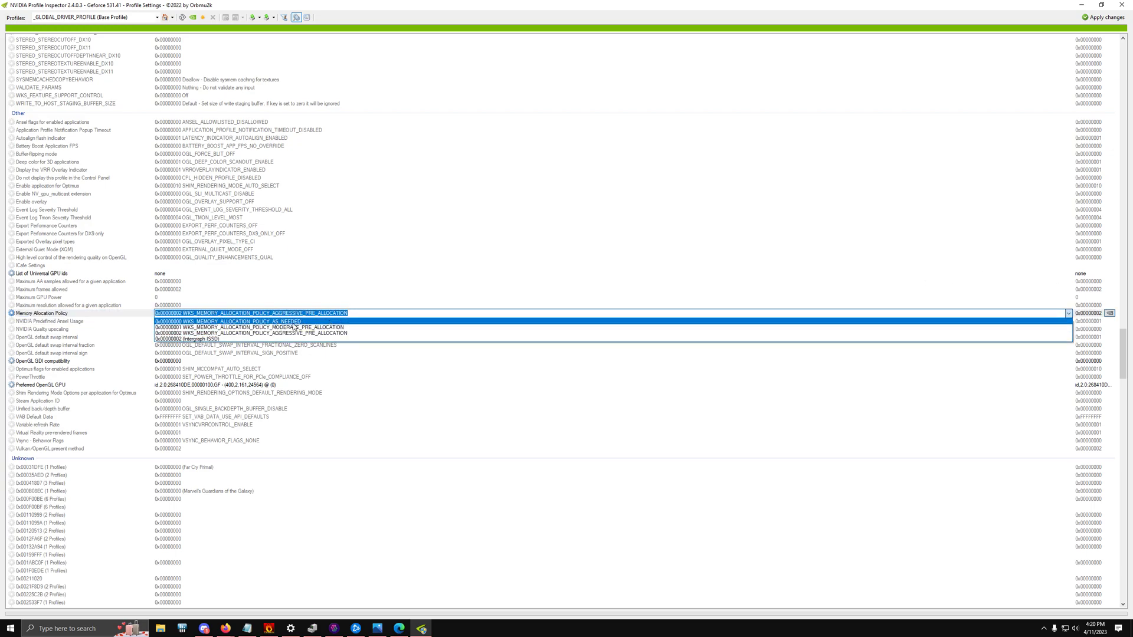
{"action": "left_click", "coordinate": [1068, 313]}
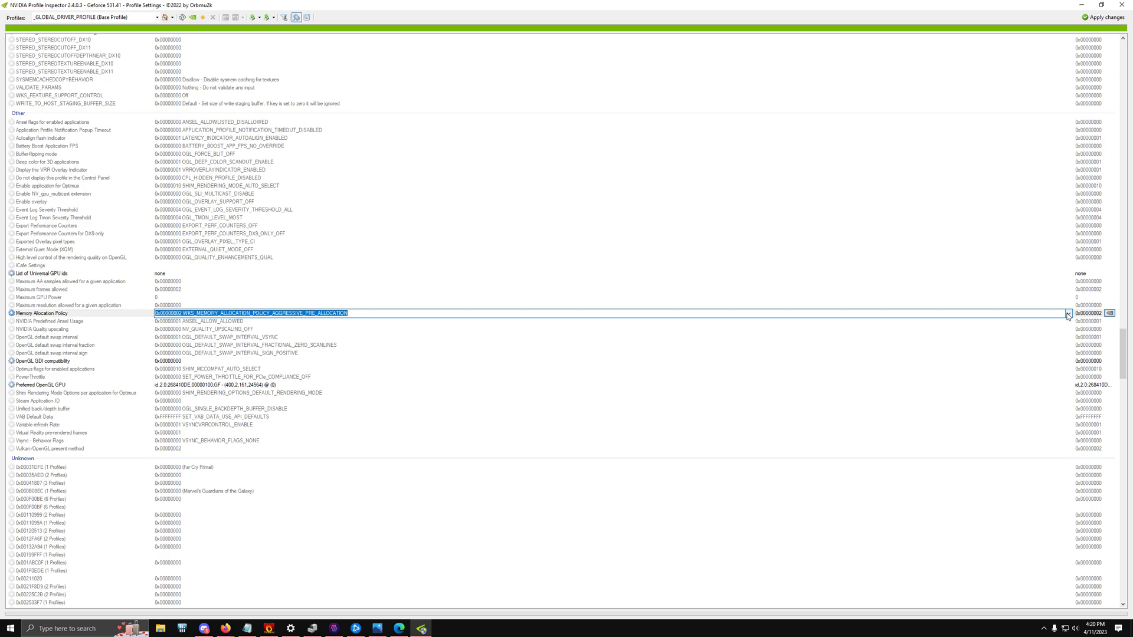
{"action": "left_click", "coordinate": [1101, 22]}
{"action": "left_click", "coordinate": [1121, 6]}
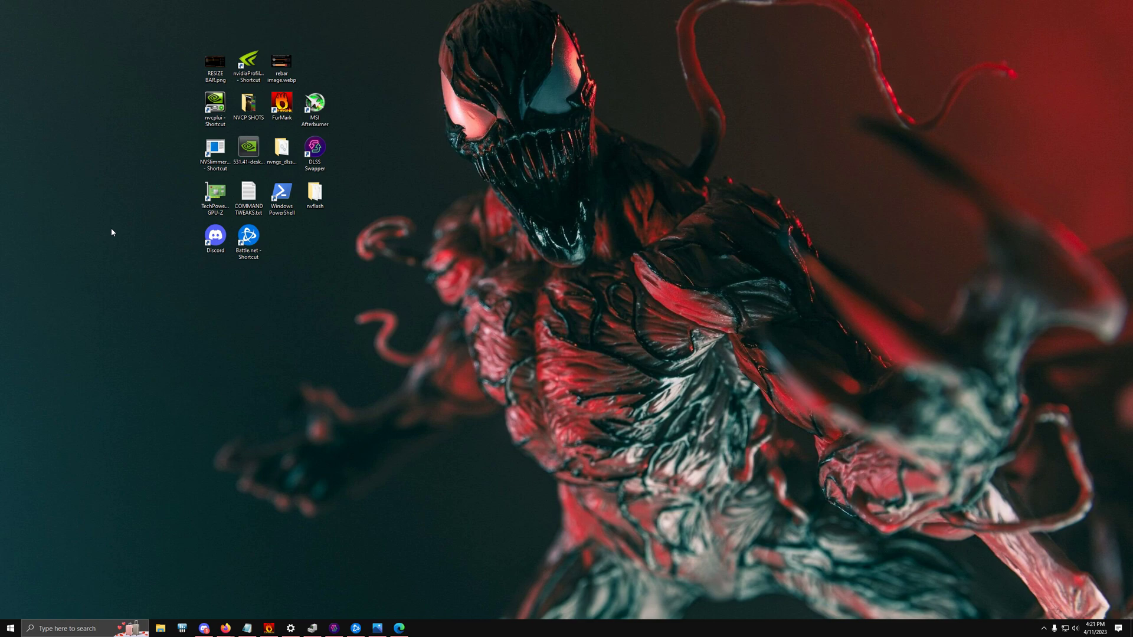
- Open the NVIDIA Control Panel from the desktop, and open the NVCP SHOTS folder beside it
{"action": "right_click", "coordinate": [89, 100]}
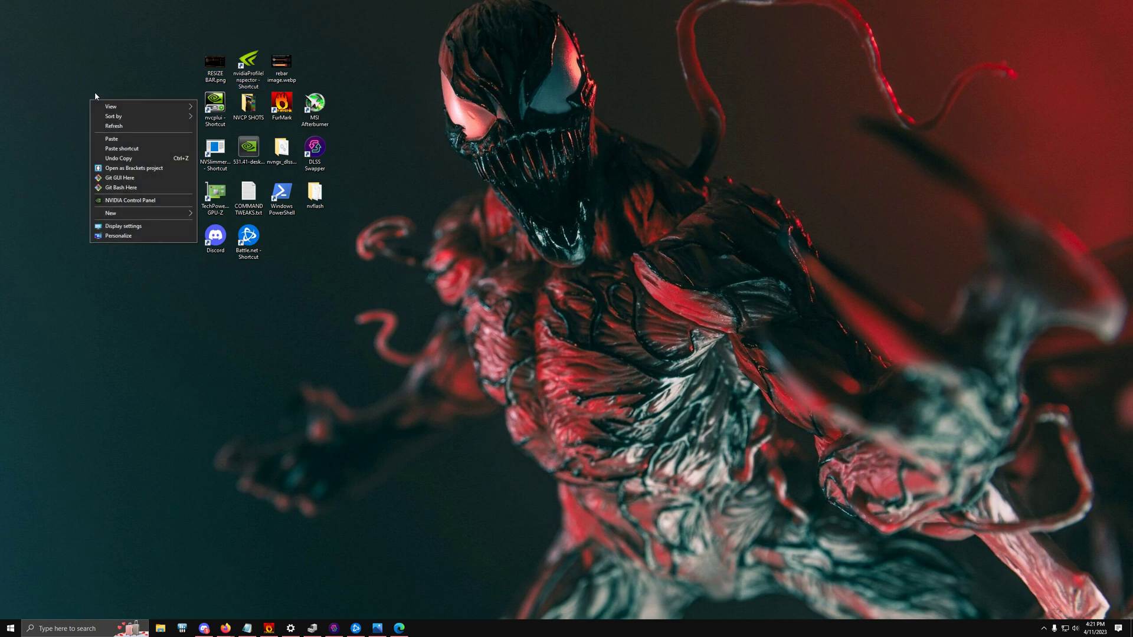
{"action": "left_click", "coordinate": [127, 201]}
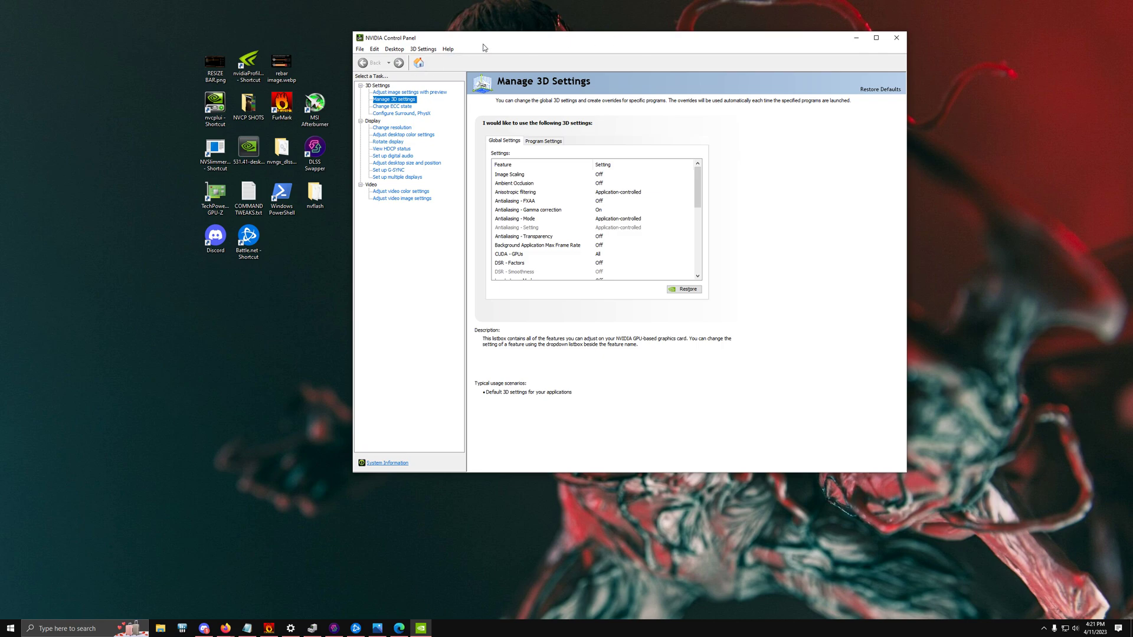
{"action": "double_click", "coordinate": [251, 112]}
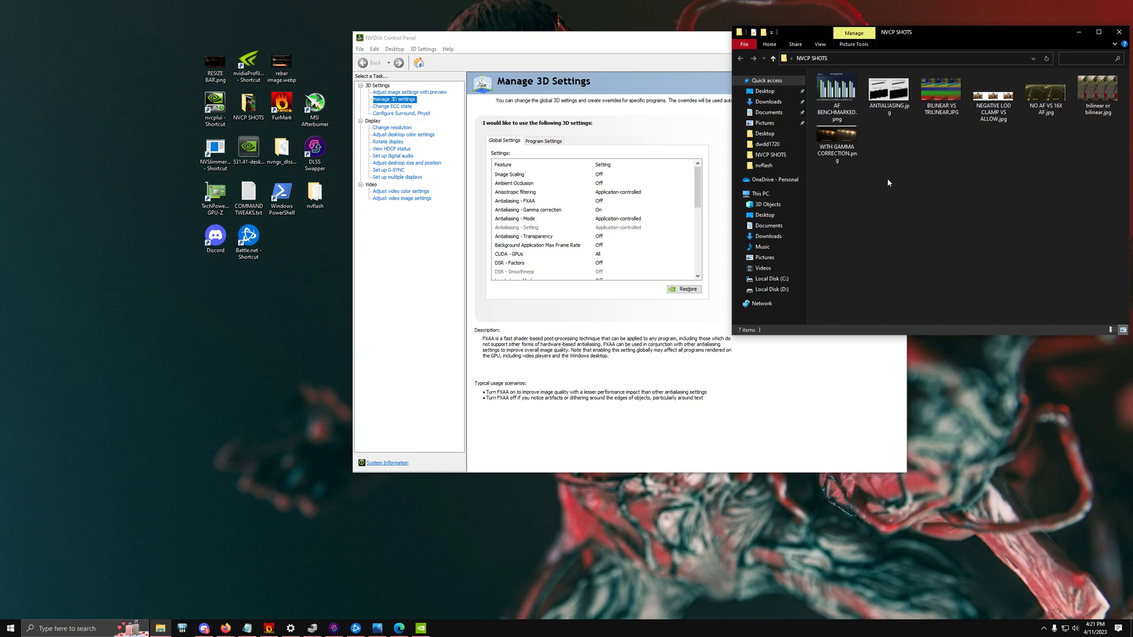
- Examine the anisotropic filtering images NO AF VS 16X AF.jpg, enlarged, and AF BENCHMARKED.png, closing each one
{"action": "double_click", "coordinate": [1046, 92]}
{"action": "left_click_drag", "start_coordinate": [663, 29], "coordinate": [801, 65]}
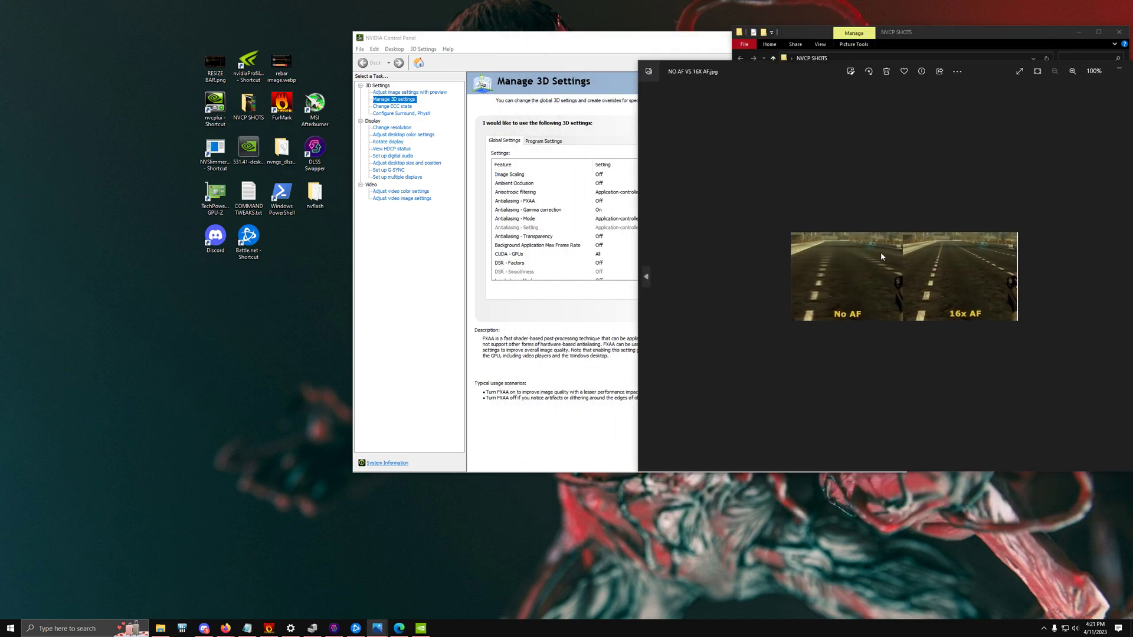
{"action": "scroll", "coordinate": [891, 266], "scroll_direction": "up", "scroll_amount": 5}
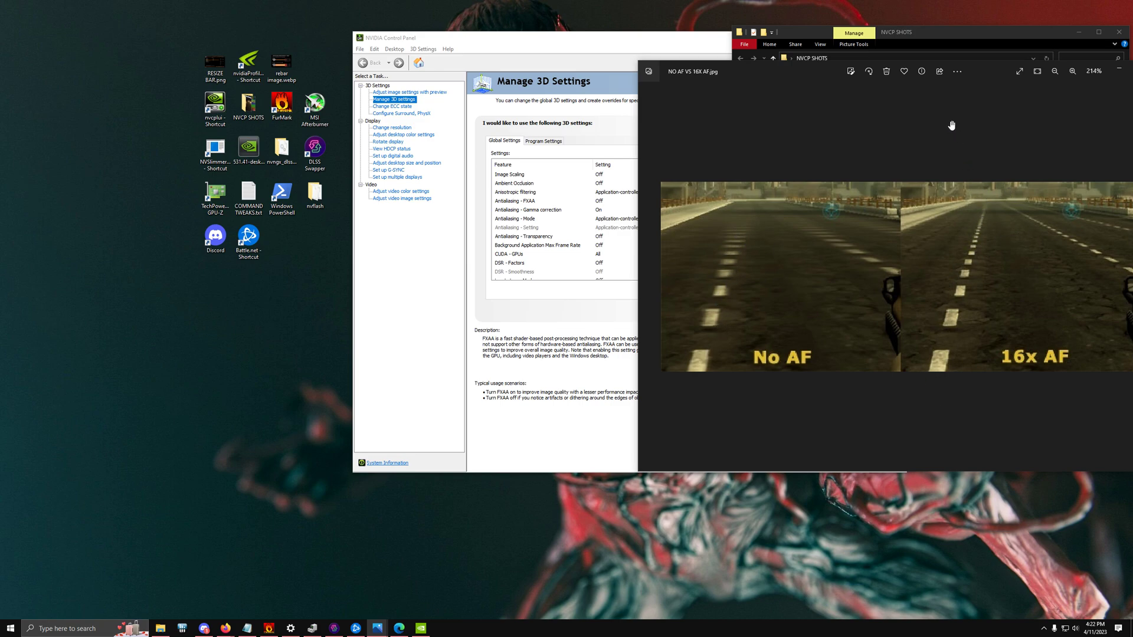
{"action": "left_click_drag", "start_coordinate": [993, 73], "coordinate": [830, 77]}
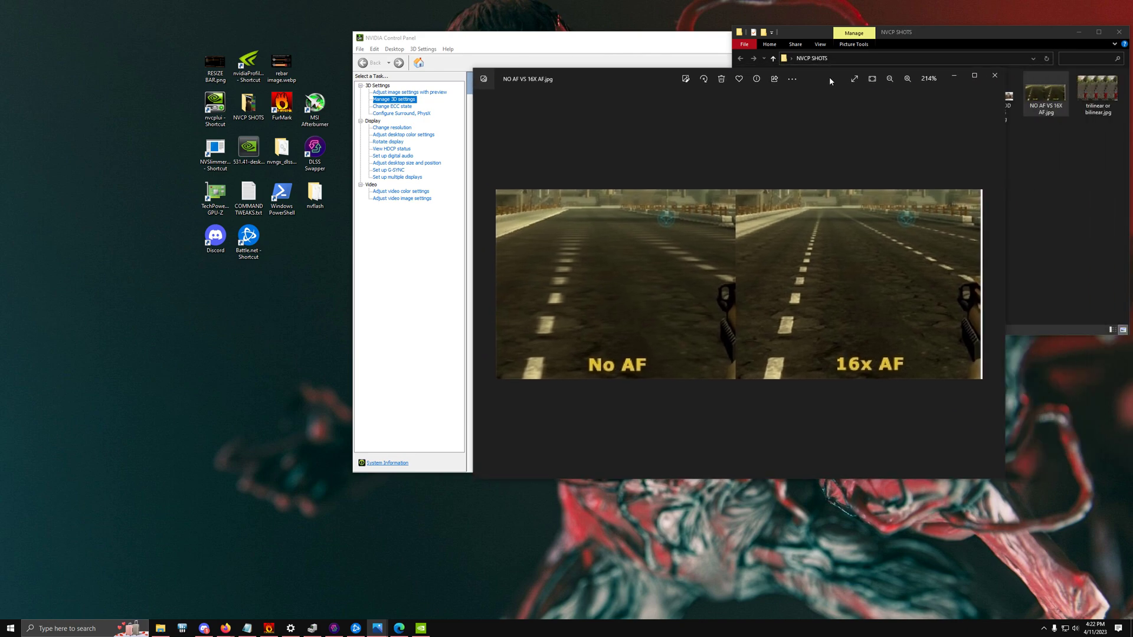
{"action": "left_click", "coordinate": [997, 80]}
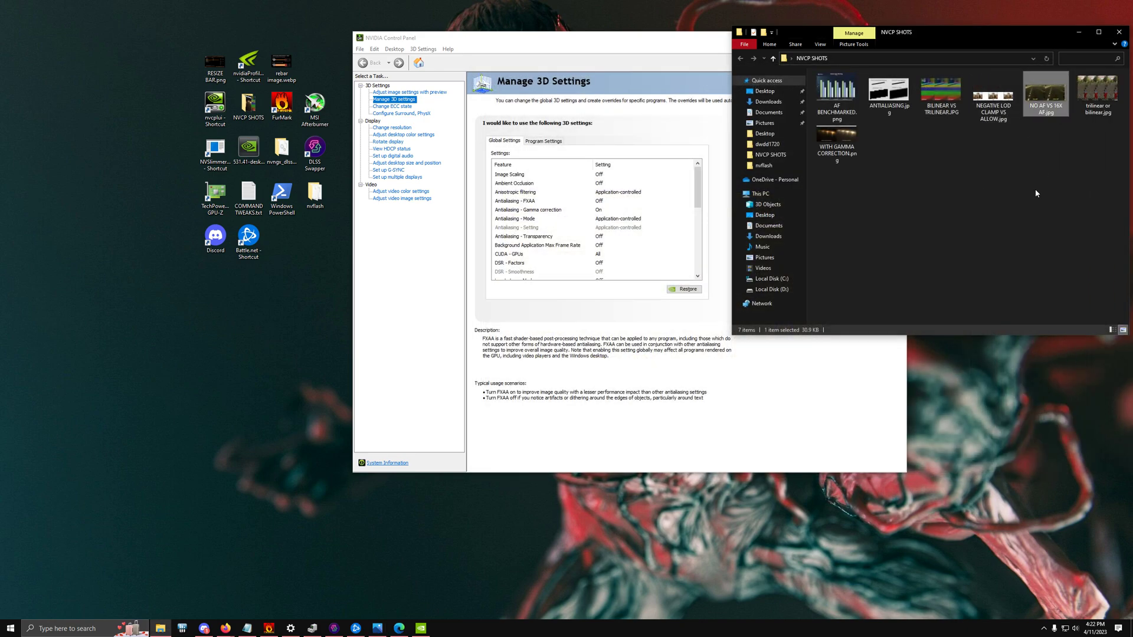
{"action": "double_click", "coordinate": [850, 90]}
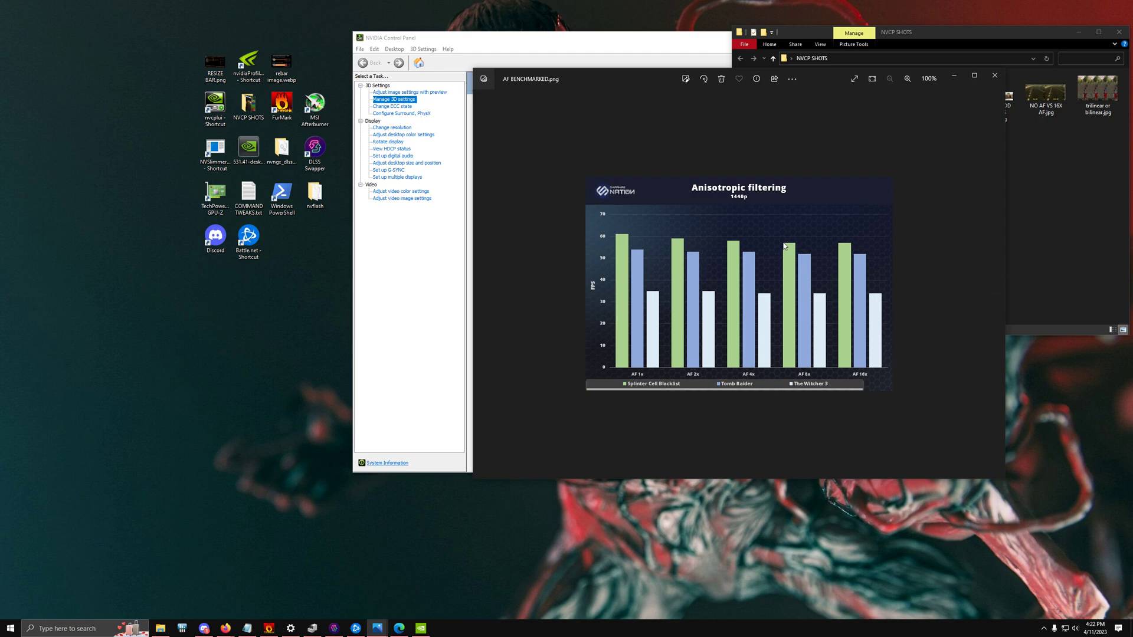
{"action": "left_click", "coordinate": [996, 75]}
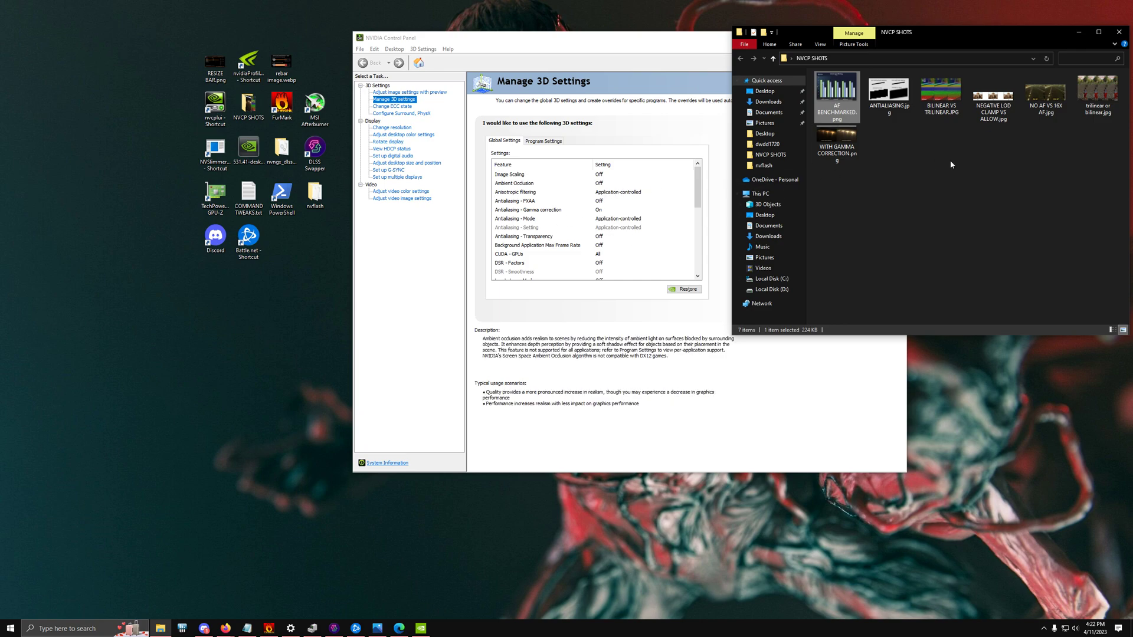
- View WITH GAMMA CORRECTION.png from the NVCP SHOTS folder to compare lighting with and without gamma correction, and minimize it
{"action": "left_click", "coordinate": [962, 176]}
{"action": "double_click", "coordinate": [837, 136]}
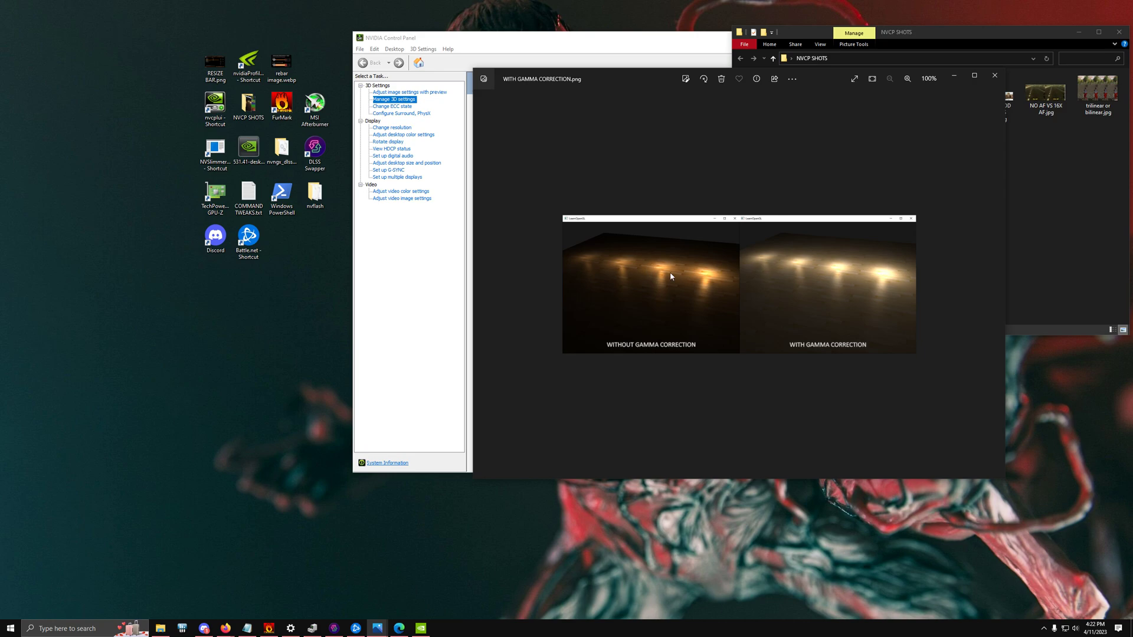
{"action": "left_click", "coordinate": [955, 75]}
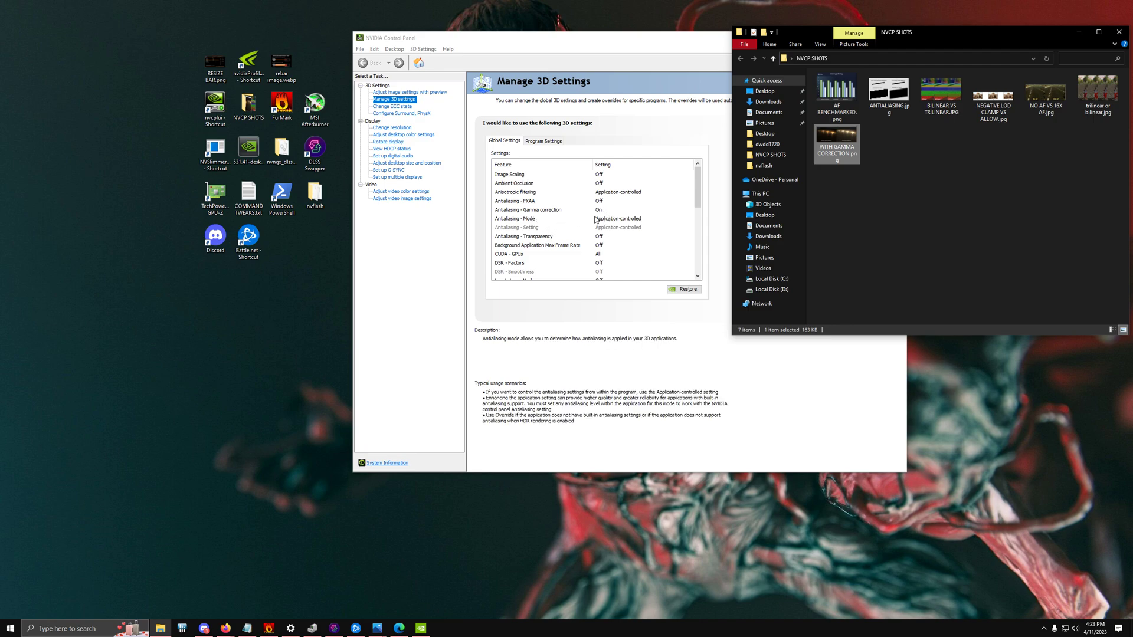
- View ANTIALIASING.jpg enlarged to compare lines with and without anti-aliasing, and minimize it
{"action": "left_click", "coordinate": [915, 168]}
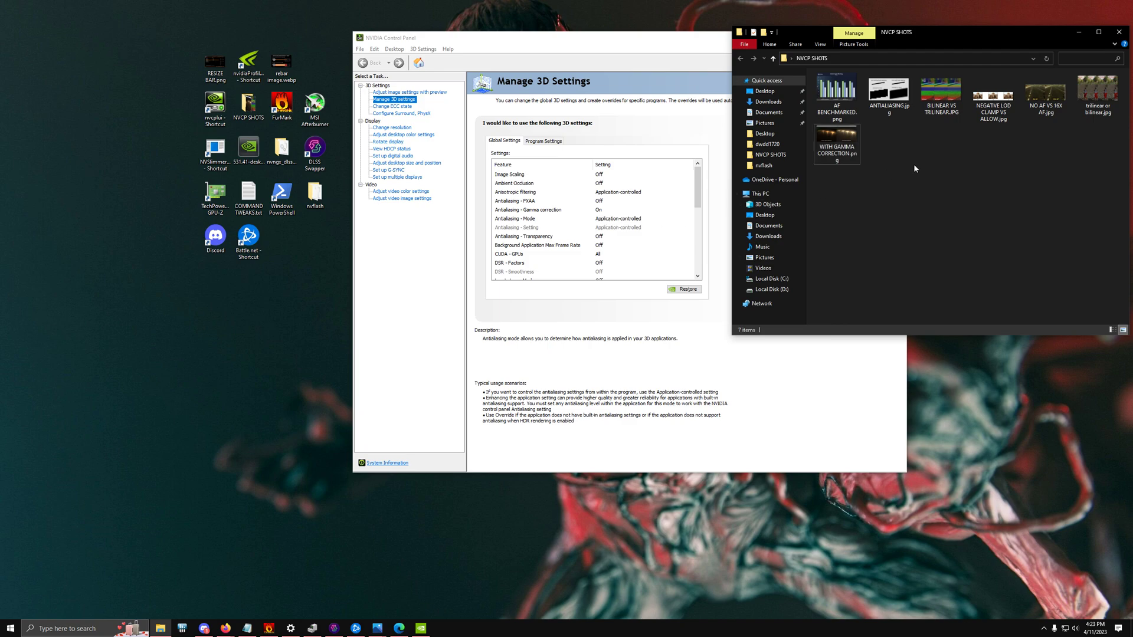
{"action": "double_click", "coordinate": [889, 91]}
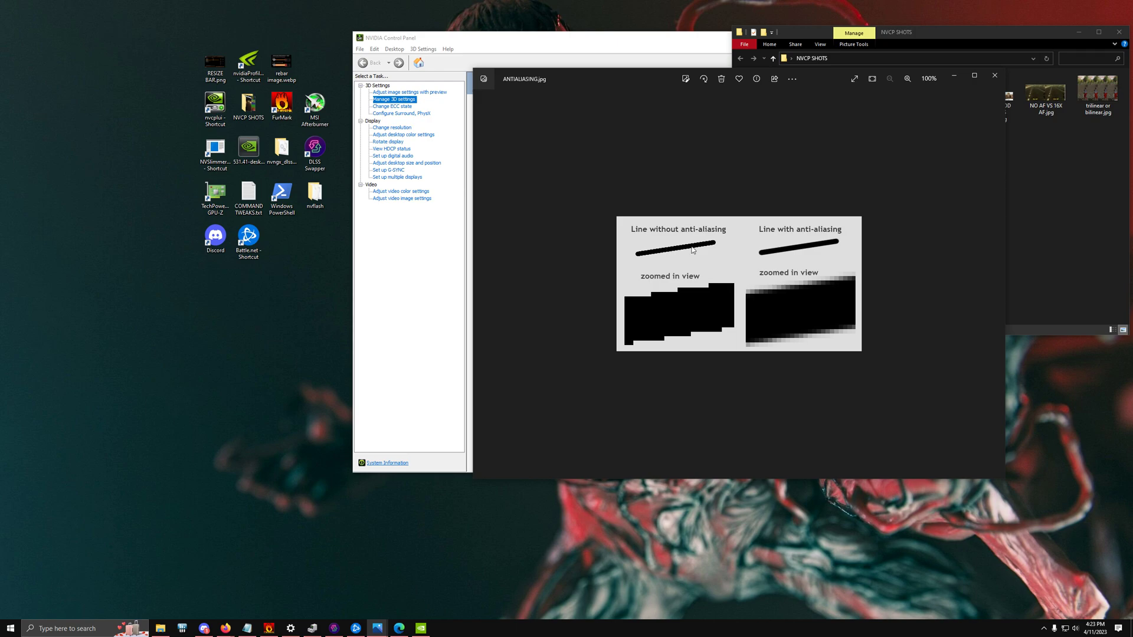
{"action": "scroll", "coordinate": [693, 249], "scroll_direction": "up", "scroll_amount": 3}
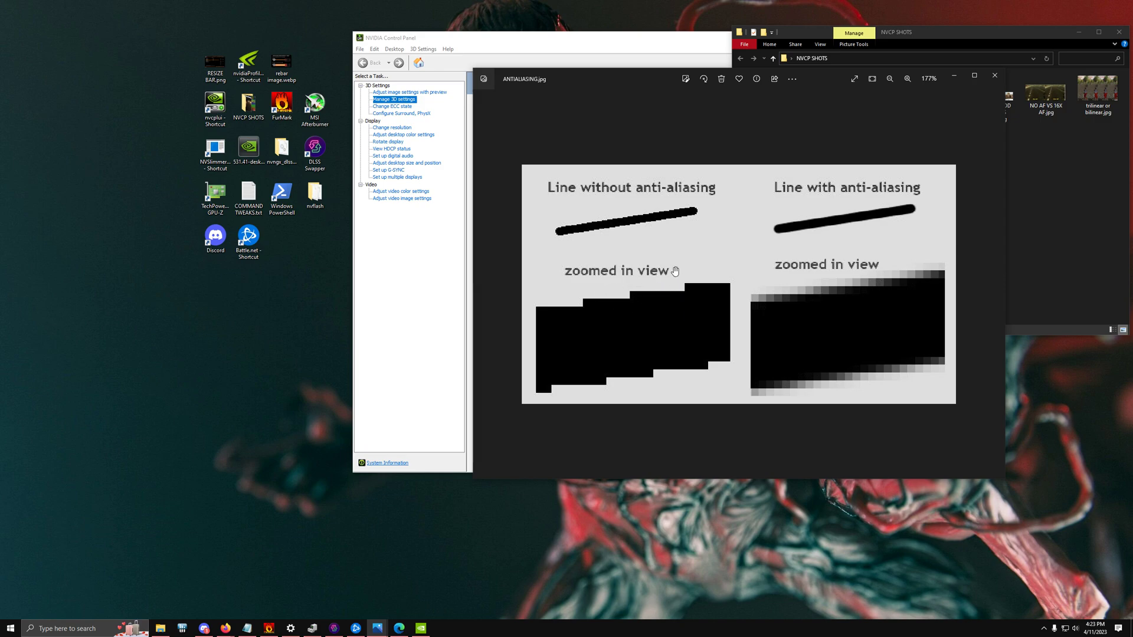
{"action": "left_click", "coordinate": [954, 75]}
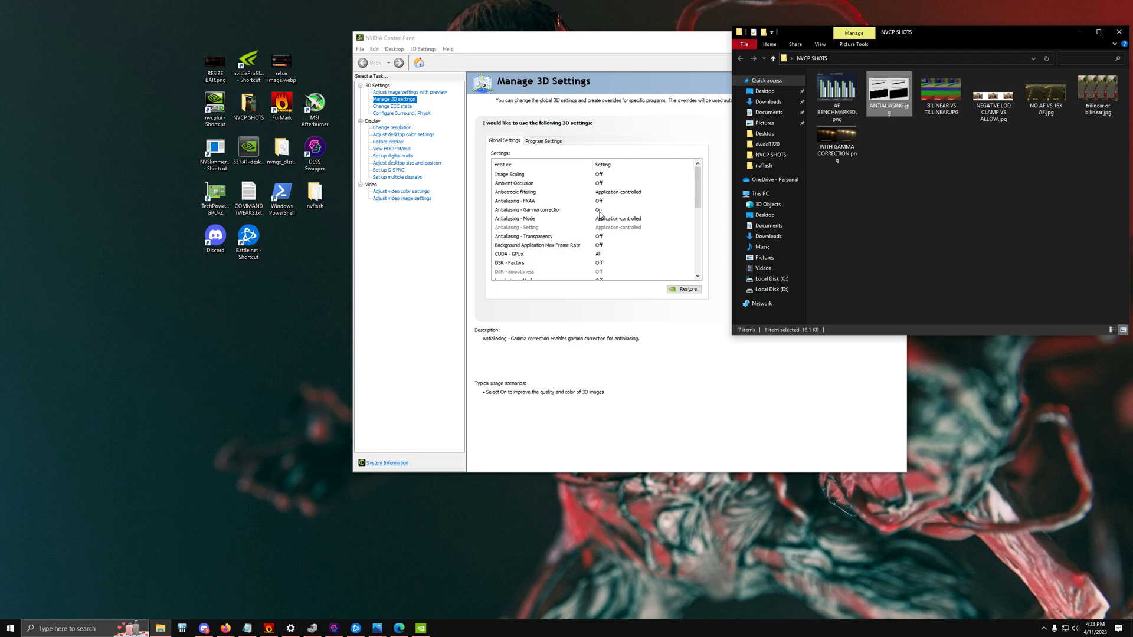
- Try turning off G-SYNC on the Set up G-SYNC page, and return to Manage 3D settings without applying the change
{"action": "left_click_drag", "start_coordinate": [699, 179], "coordinate": [695, 213]}
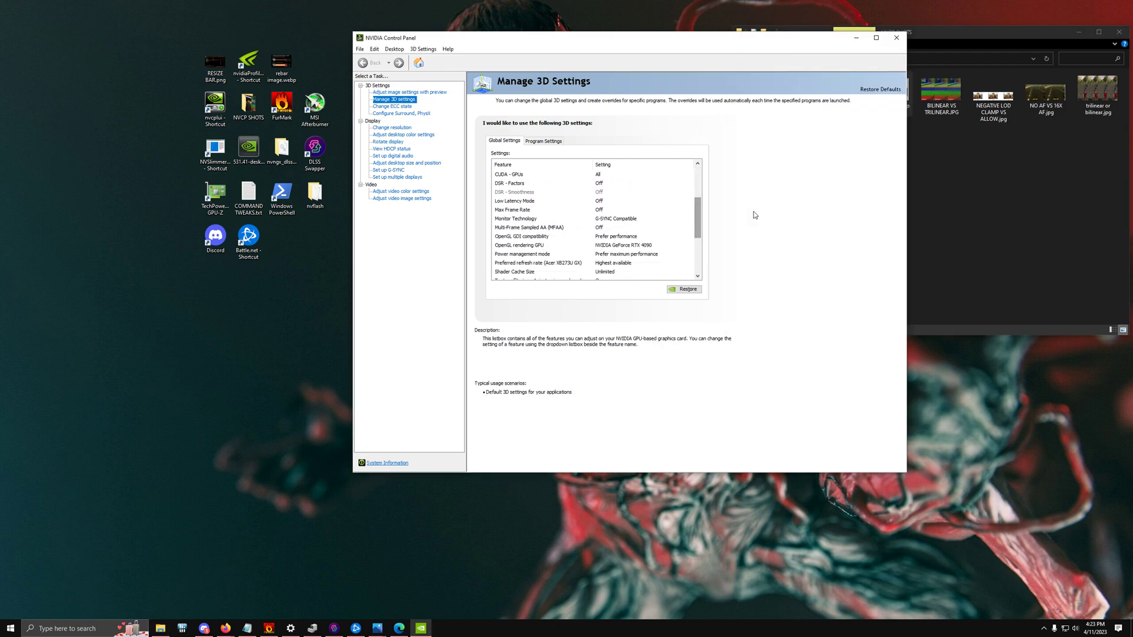
{"action": "left_click", "coordinate": [963, 187]}
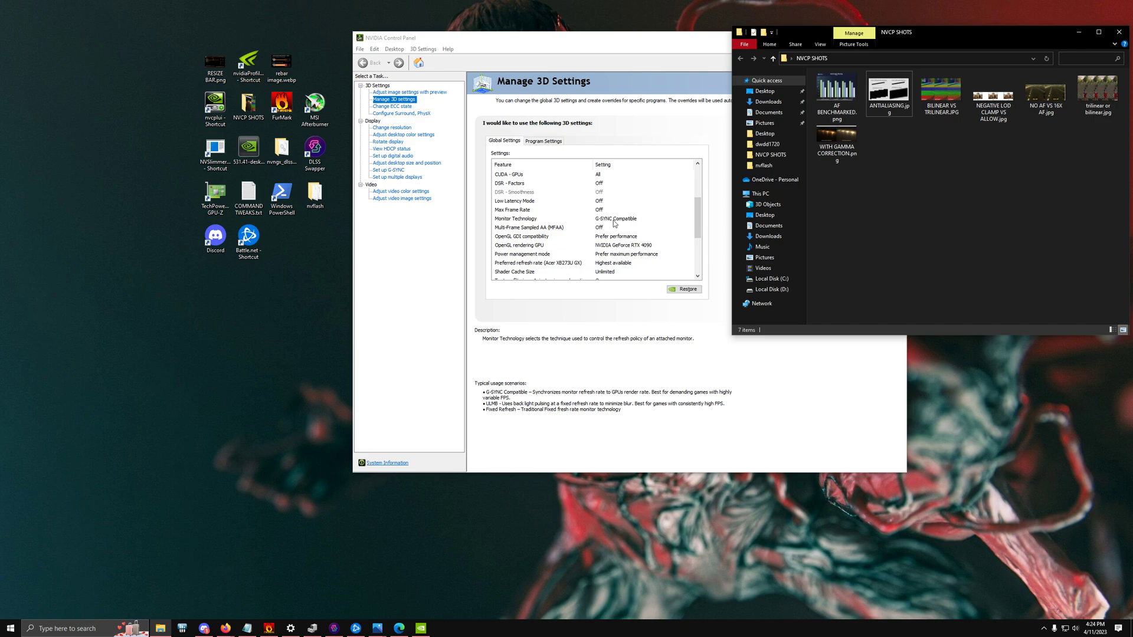
{"action": "left_click", "coordinate": [393, 170]}
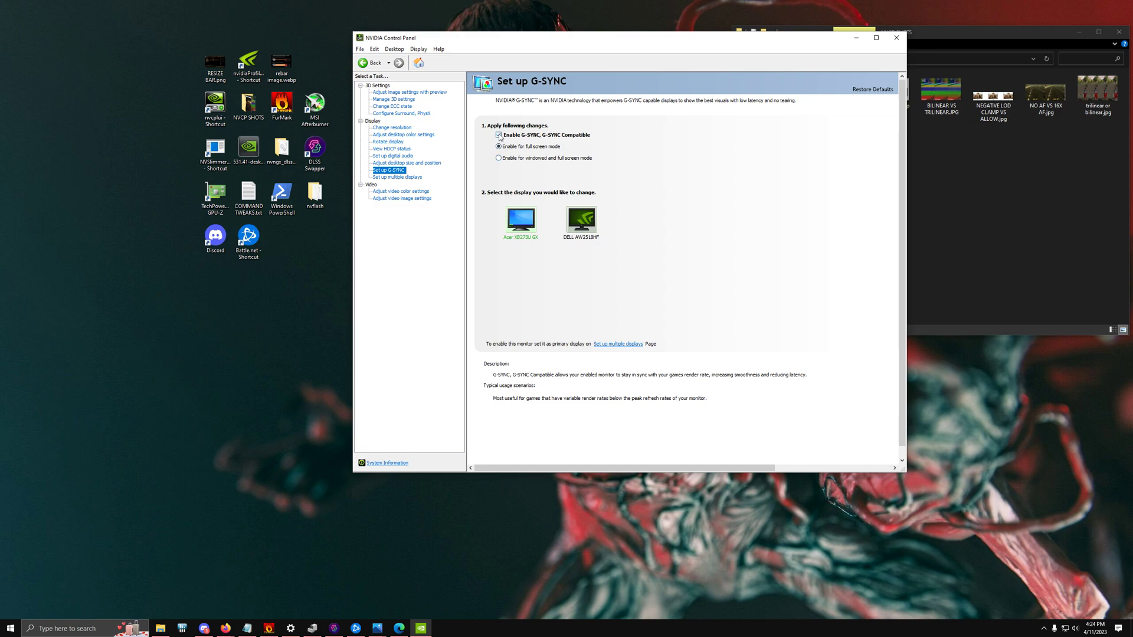
{"action": "left_click", "coordinate": [498, 135]}
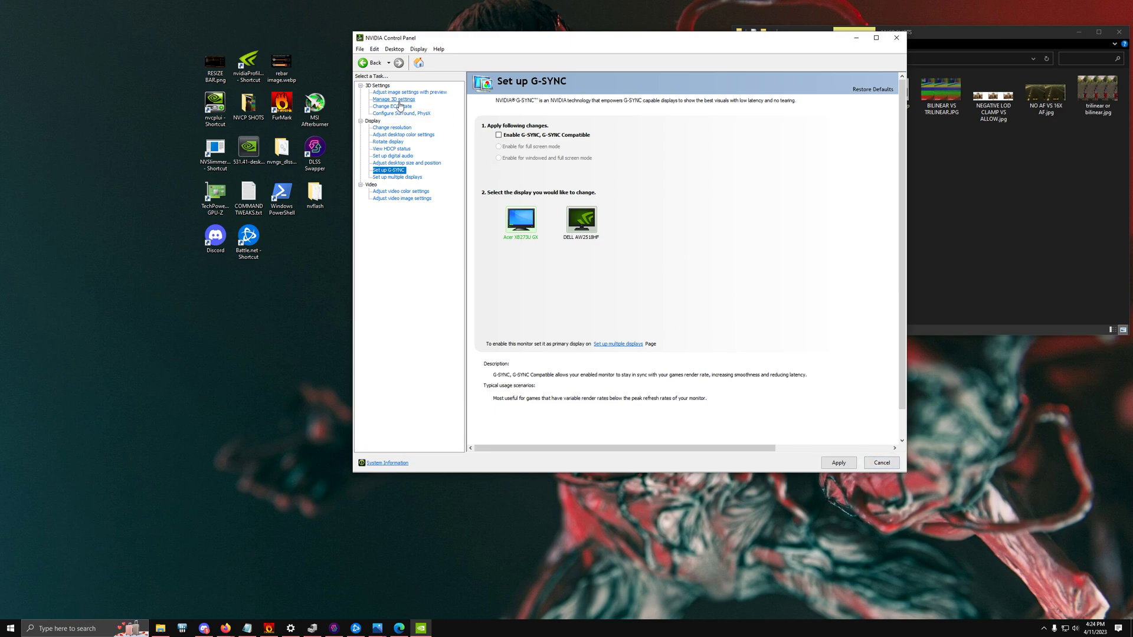
{"action": "left_click", "coordinate": [395, 99]}
{"action": "left_click", "coordinate": [664, 281]}
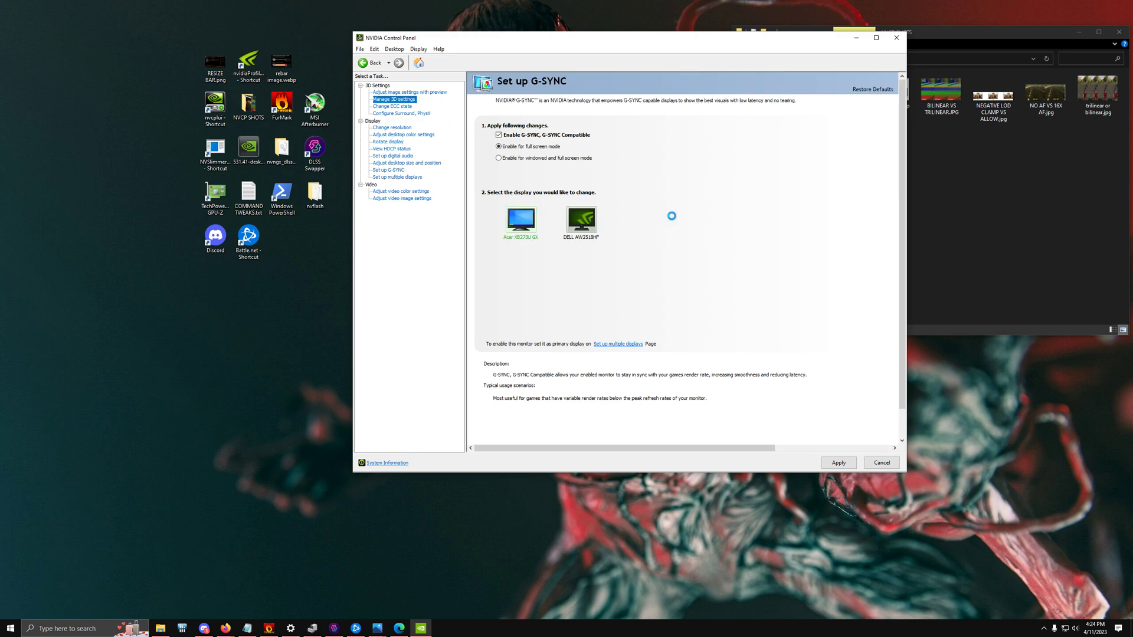
- Check the OpenGL rendering GPU choice, and set Power management mode to Prefer maximum performance in the global 3D settings
{"action": "left_click_drag", "start_coordinate": [696, 186], "coordinate": [702, 240]}
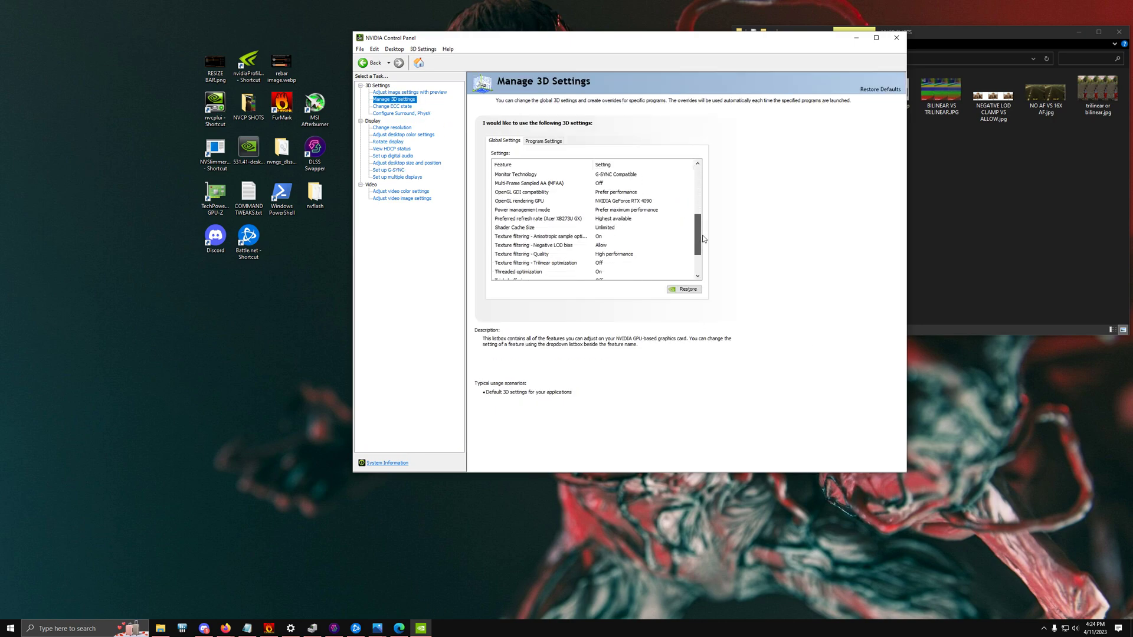
{"action": "left_click", "coordinate": [602, 202]}
{"action": "left_click", "coordinate": [605, 201]}
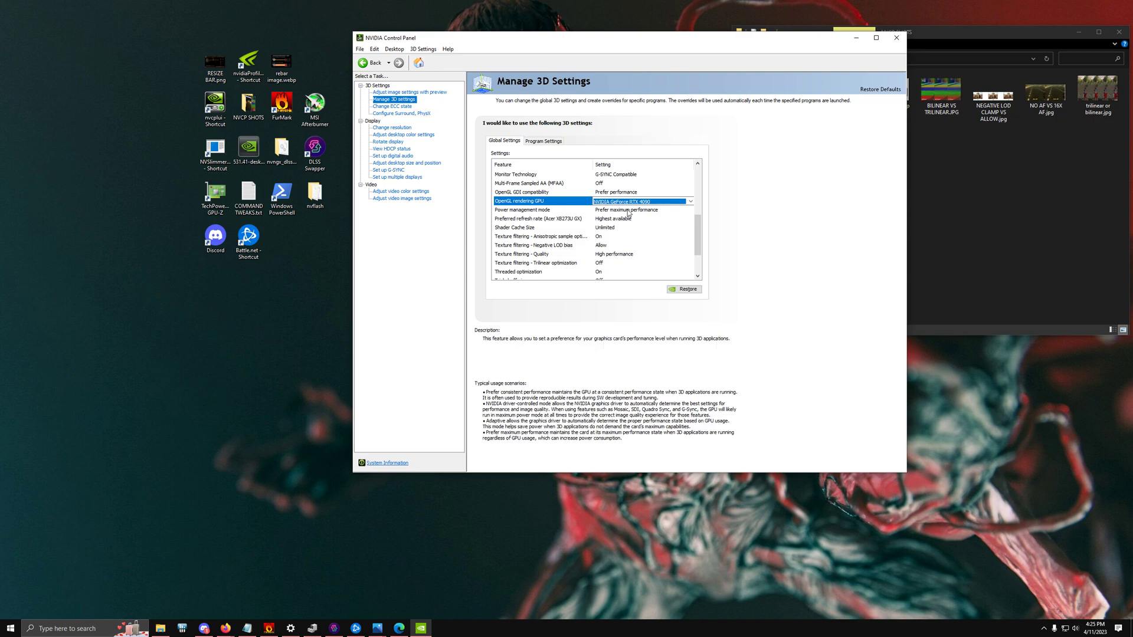
{"action": "left_click", "coordinate": [627, 212]}
{"action": "left_click", "coordinate": [627, 211]}
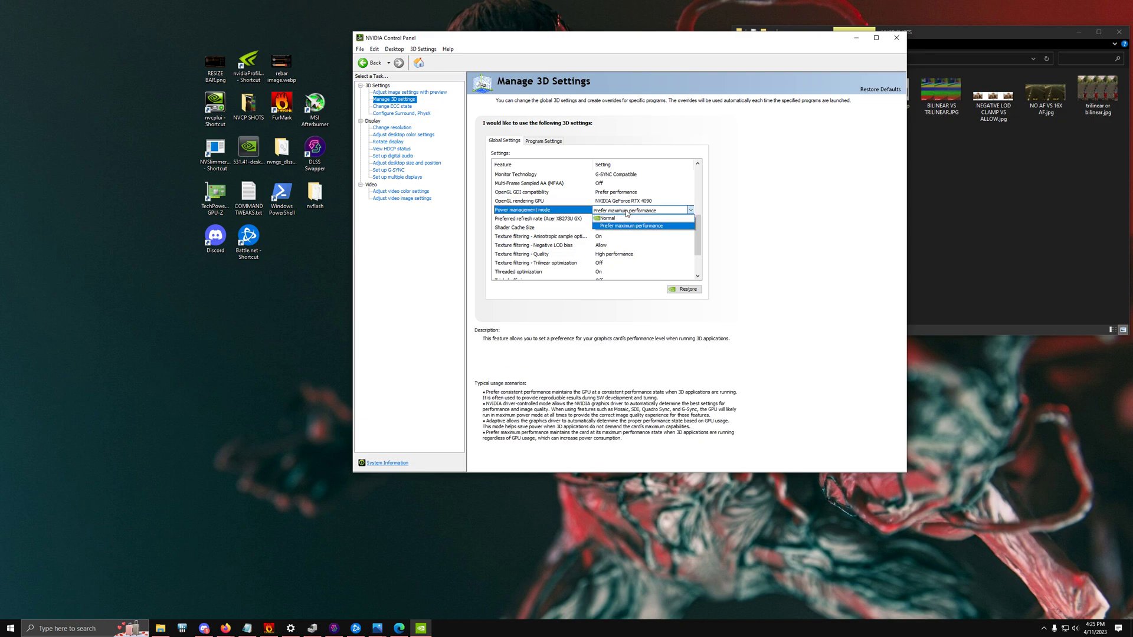
{"action": "left_click", "coordinate": [627, 223]}
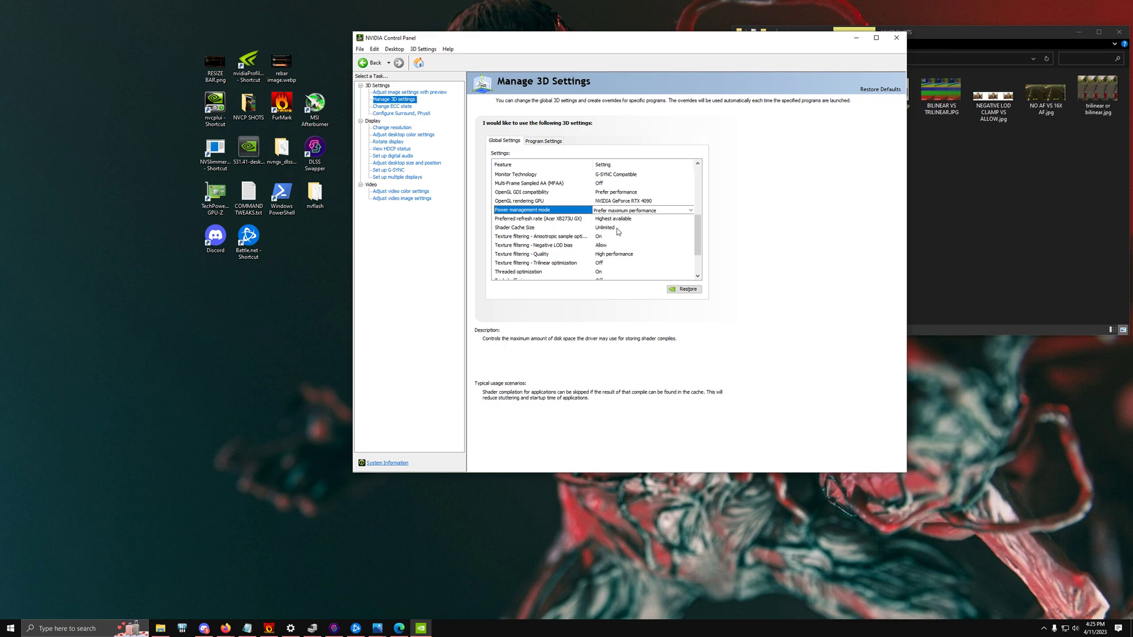
- Move the NVIDIA Control Panel window clear of the NVCP SHOTS folder, and view ANTIALIASING.jpg, closing the image
{"action": "scroll", "coordinate": [695, 227], "scroll_direction": "down", "scroll_amount": 2}
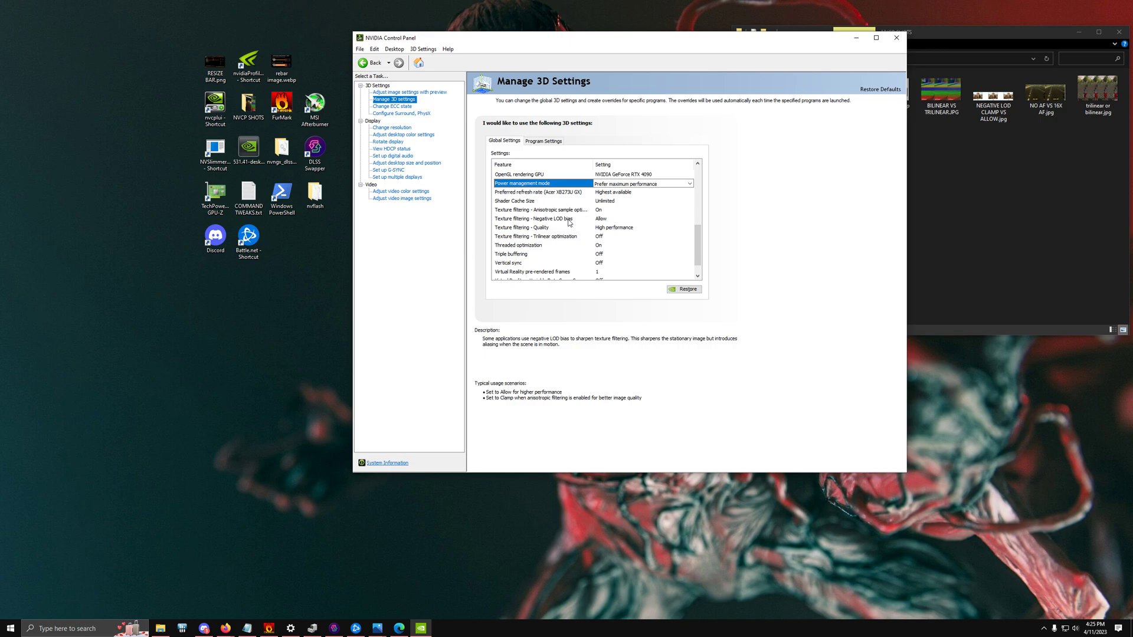
{"action": "left_click_drag", "start_coordinate": [679, 38], "coordinate": [502, 35]}
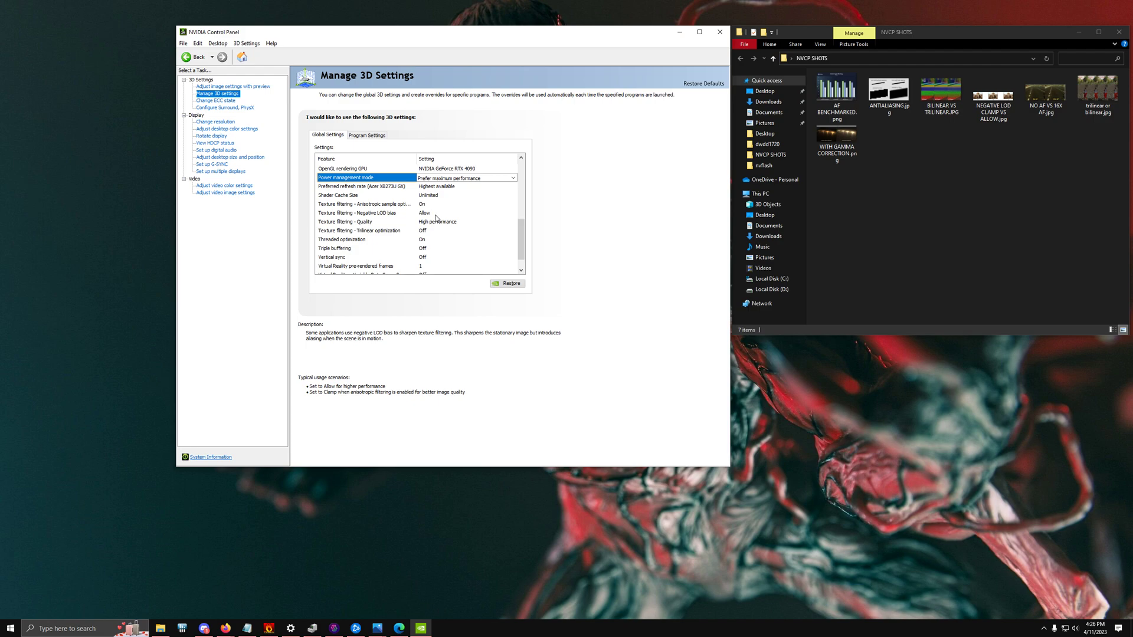
{"action": "double_click", "coordinate": [889, 91]}
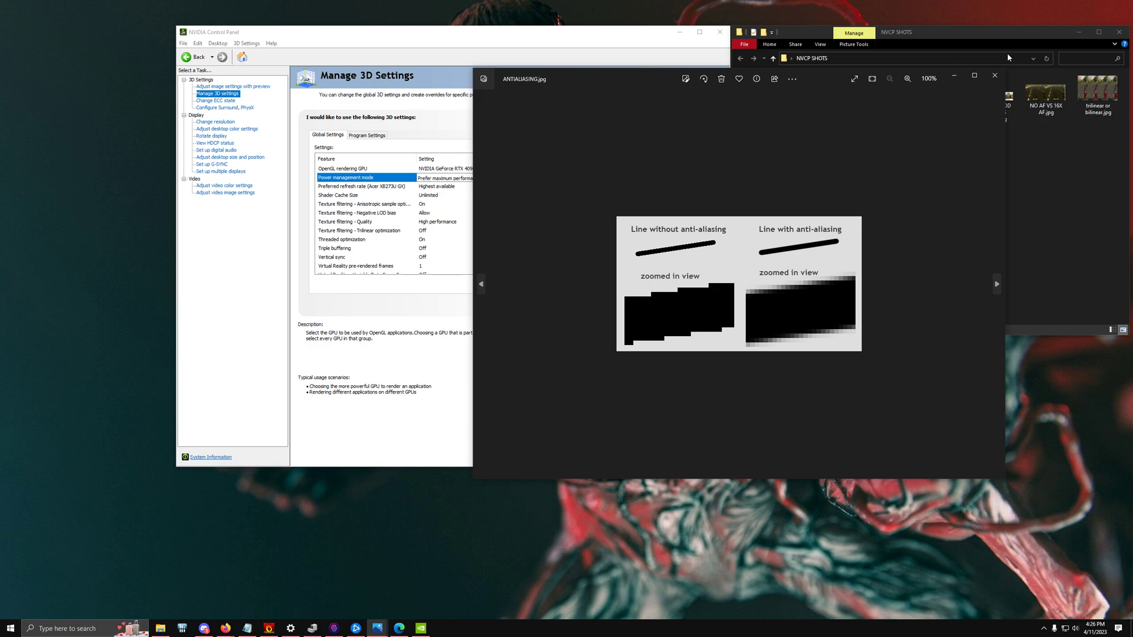
{"action": "left_click", "coordinate": [994, 75]}
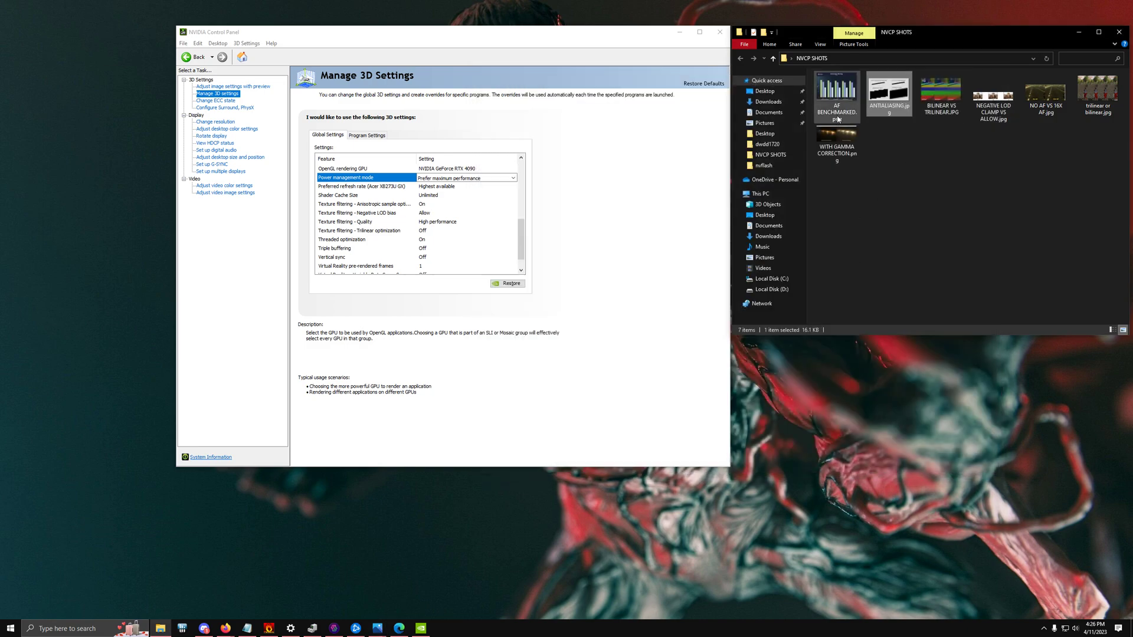
- Set Texture filtering - Negative LOD bias to Allow in the global 3D settings
{"action": "left_click", "coordinate": [428, 214]}
{"action": "left_click", "coordinate": [429, 213]}
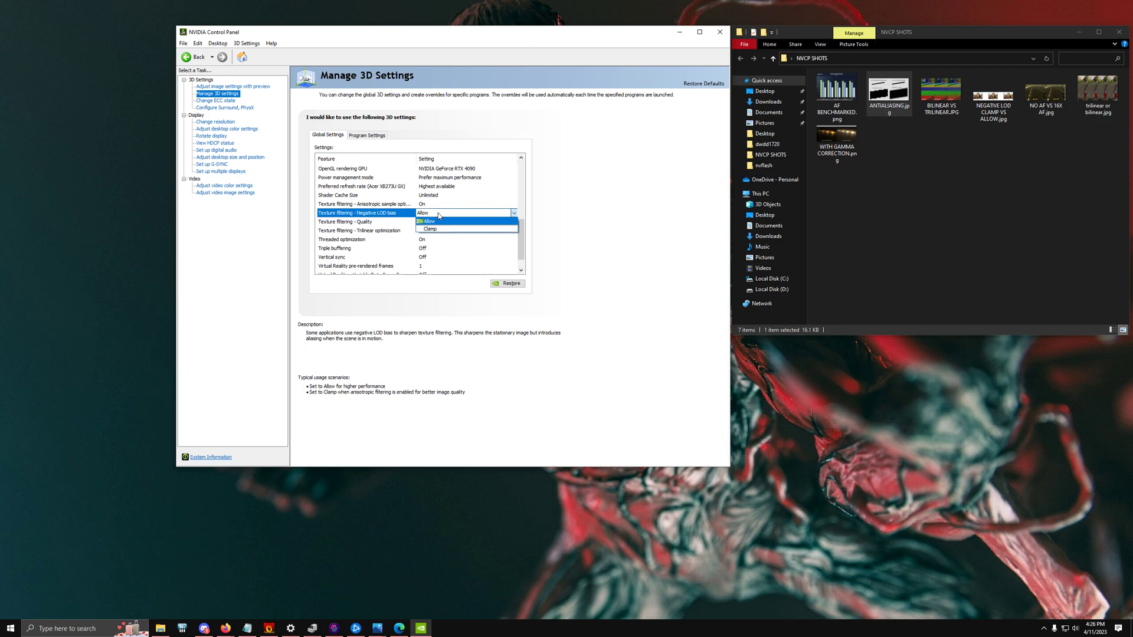
{"action": "left_click", "coordinate": [452, 220]}
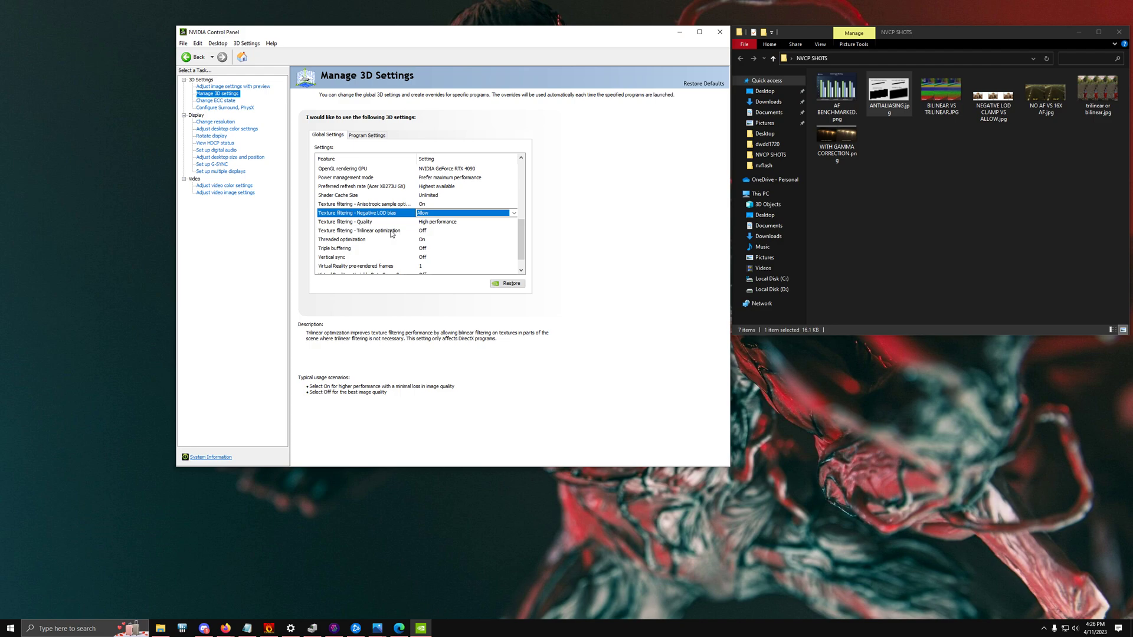
- View BILINEAR VS TRILINEAR.JPG enlarged to compare the filtering modes, minimize it, and review the remaining global 3D settings
{"action": "double_click", "coordinate": [941, 91]}
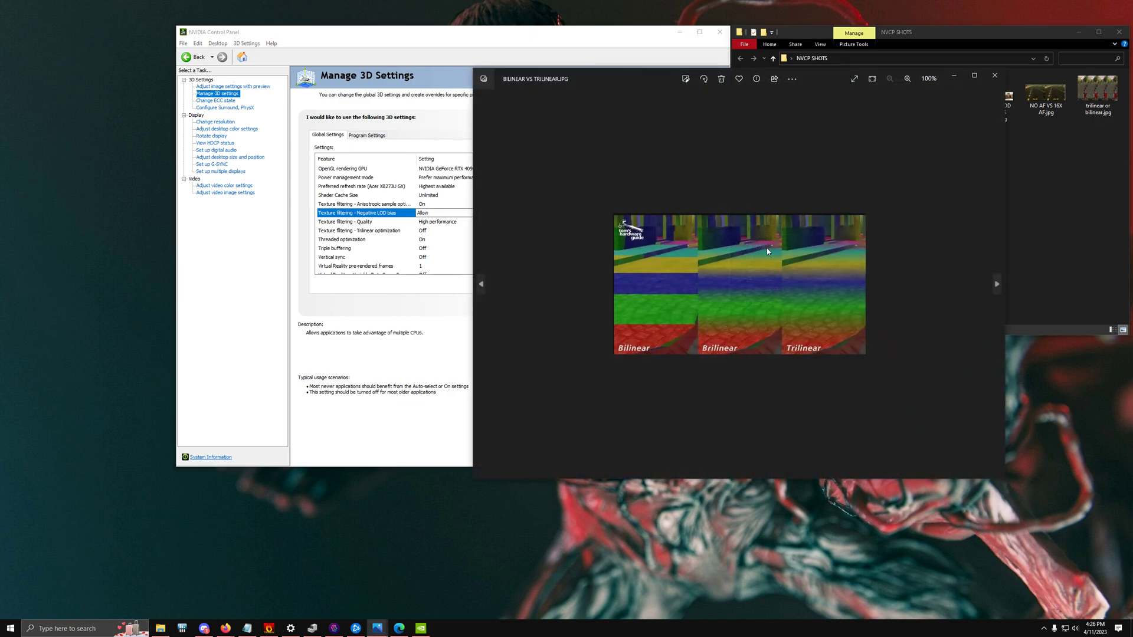
{"action": "scroll", "coordinate": [767, 248], "scroll_direction": "up", "scroll_amount": 3}
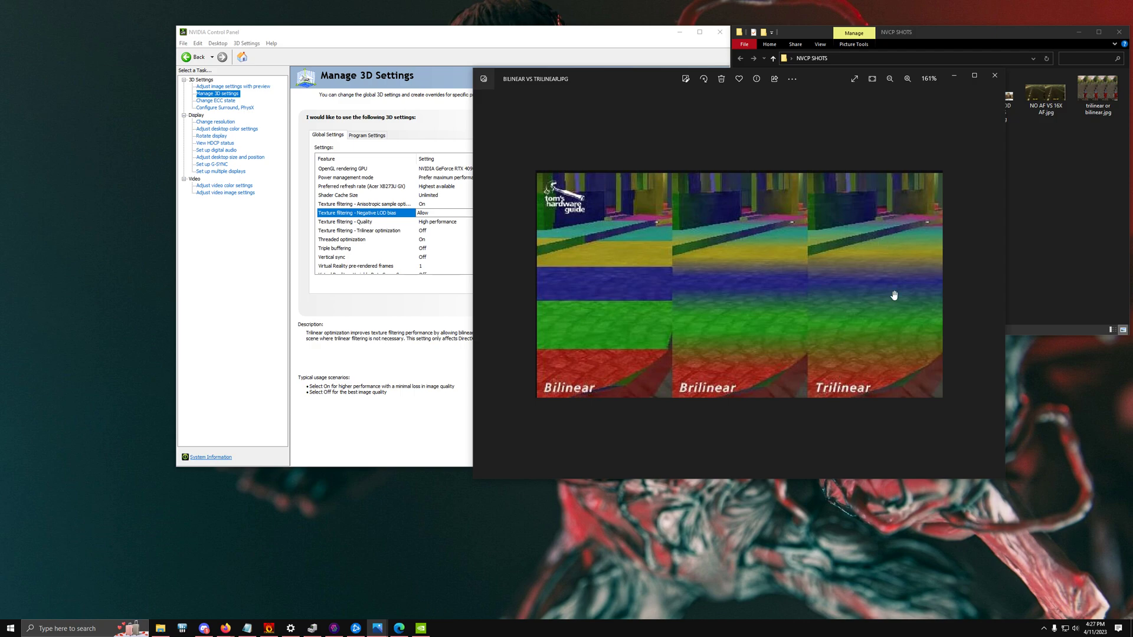
{"action": "left_click", "coordinate": [954, 75]}
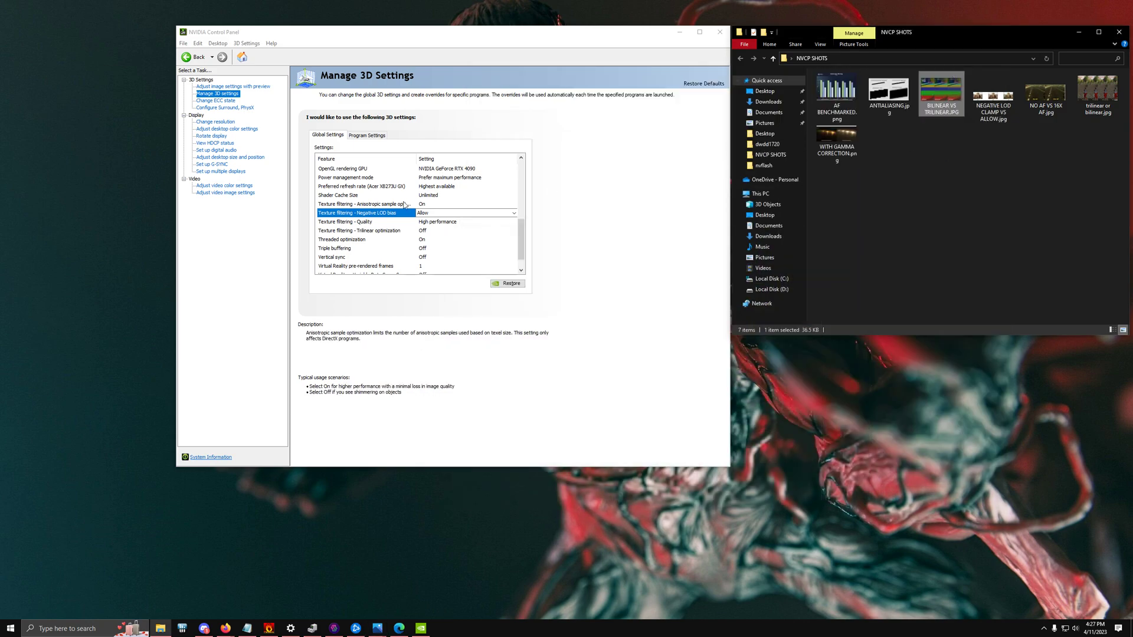
{"action": "left_click", "coordinate": [522, 234]}
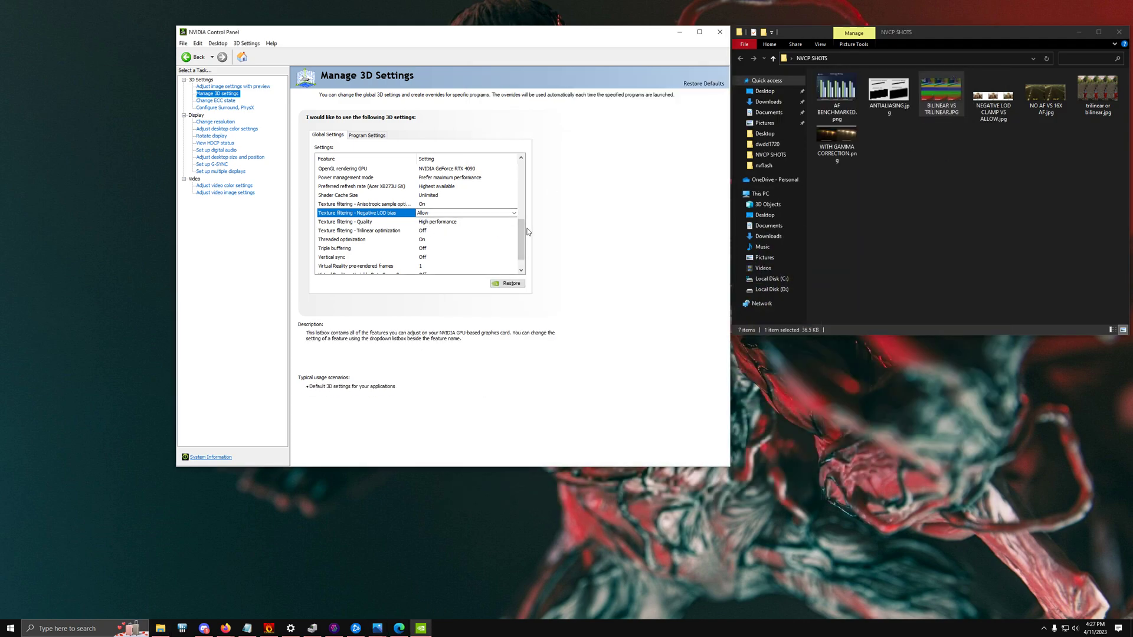
{"action": "scroll", "coordinate": [523, 238], "scroll_direction": "down", "scroll_amount": 1}
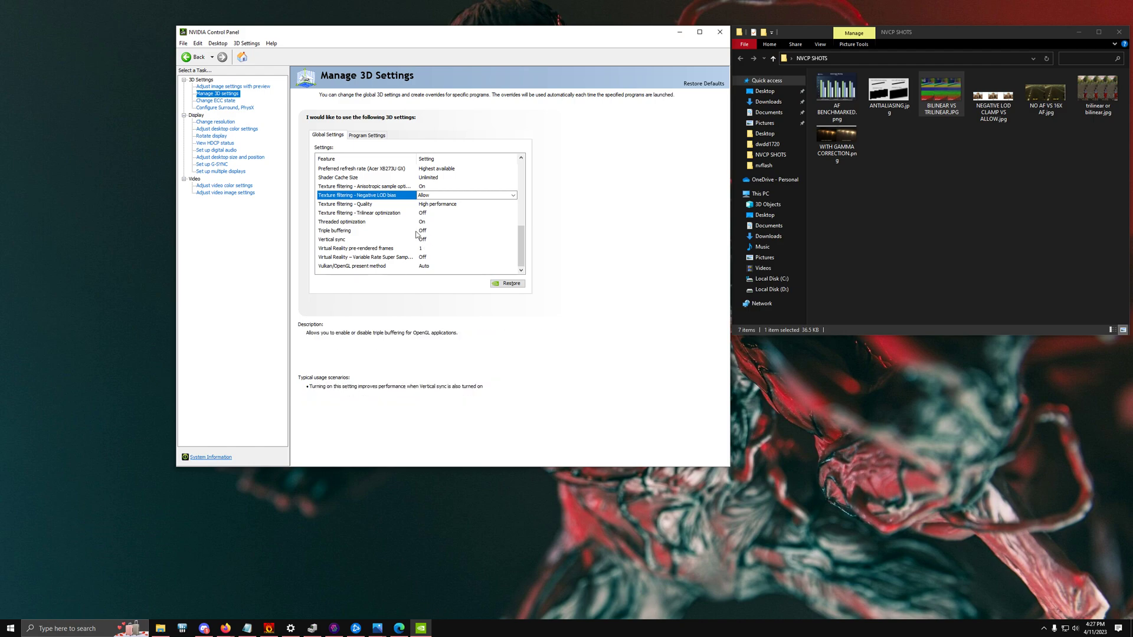
- Look over the desktop color settings, and check the available refresh rates on the Change Resolution page for the Acer display
{"action": "left_click", "coordinate": [221, 129]}
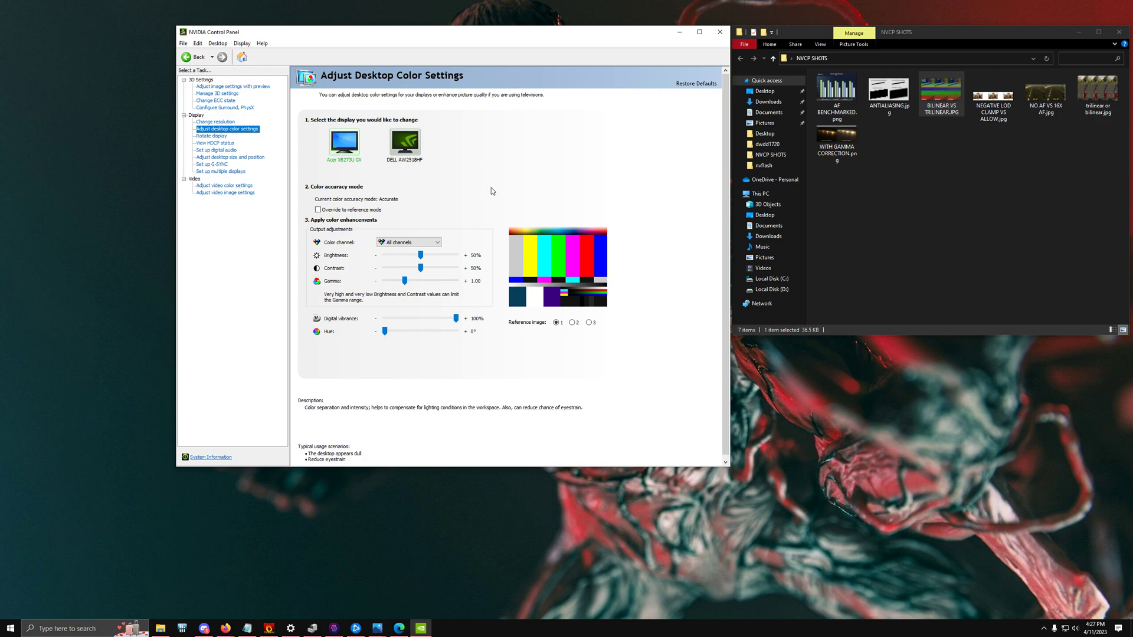
{"action": "left_click", "coordinate": [216, 122]}
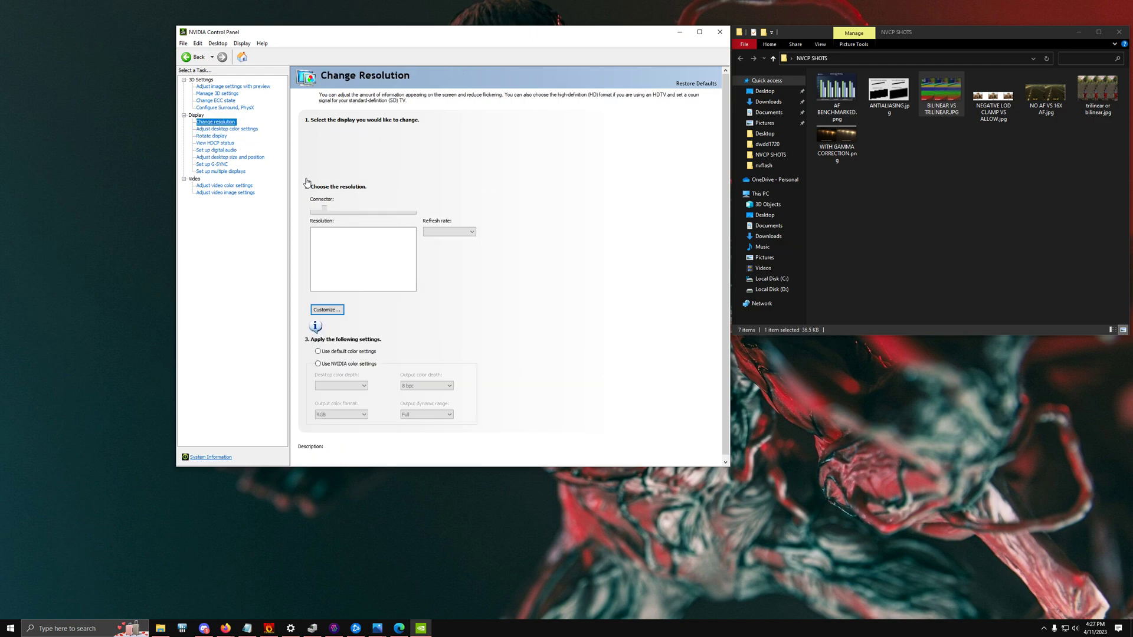
{"action": "left_click", "coordinate": [436, 237]}
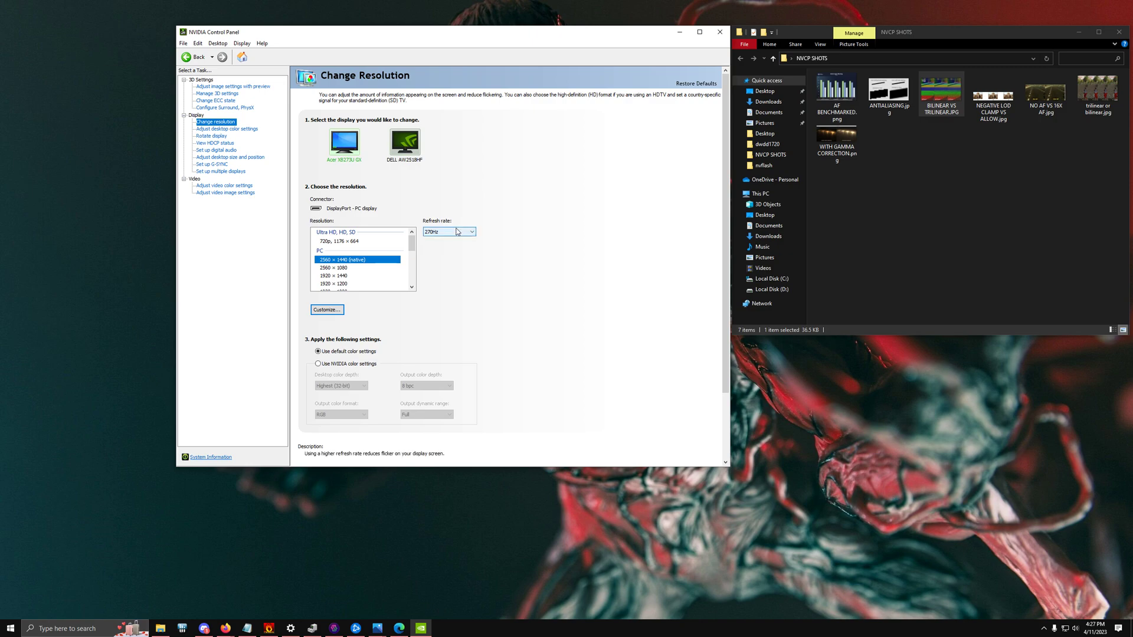
{"action": "left_click", "coordinate": [460, 232]}
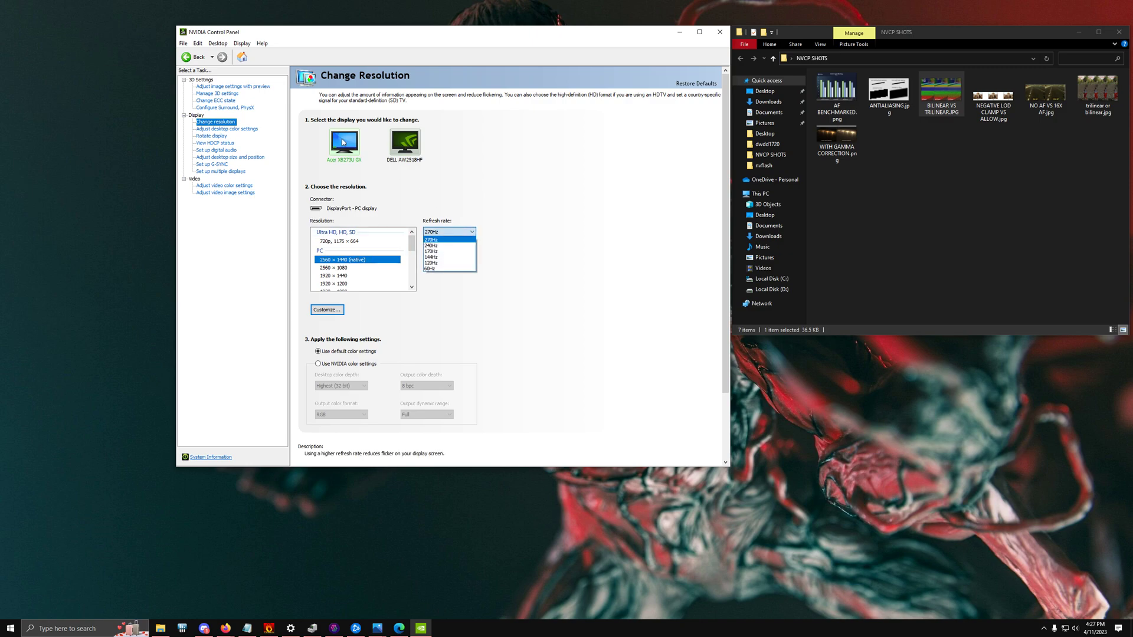
{"action": "left_click", "coordinate": [439, 232]}
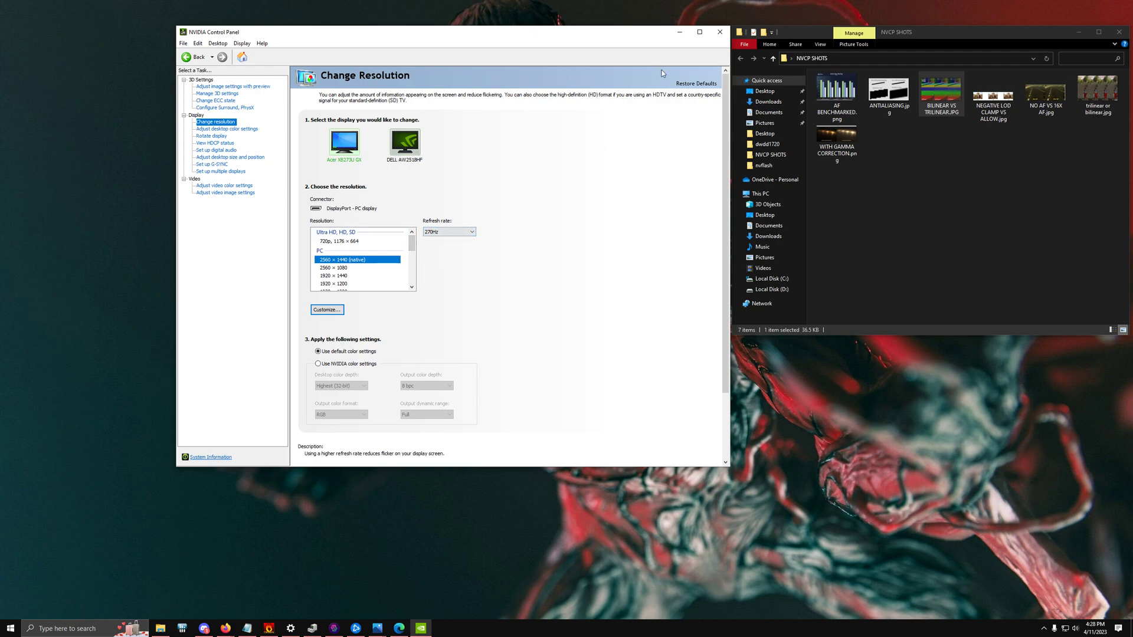
- Return to the Manage 3D Settings page and close the NVIDIA Control Panel
{"action": "left_click", "coordinate": [217, 93]}
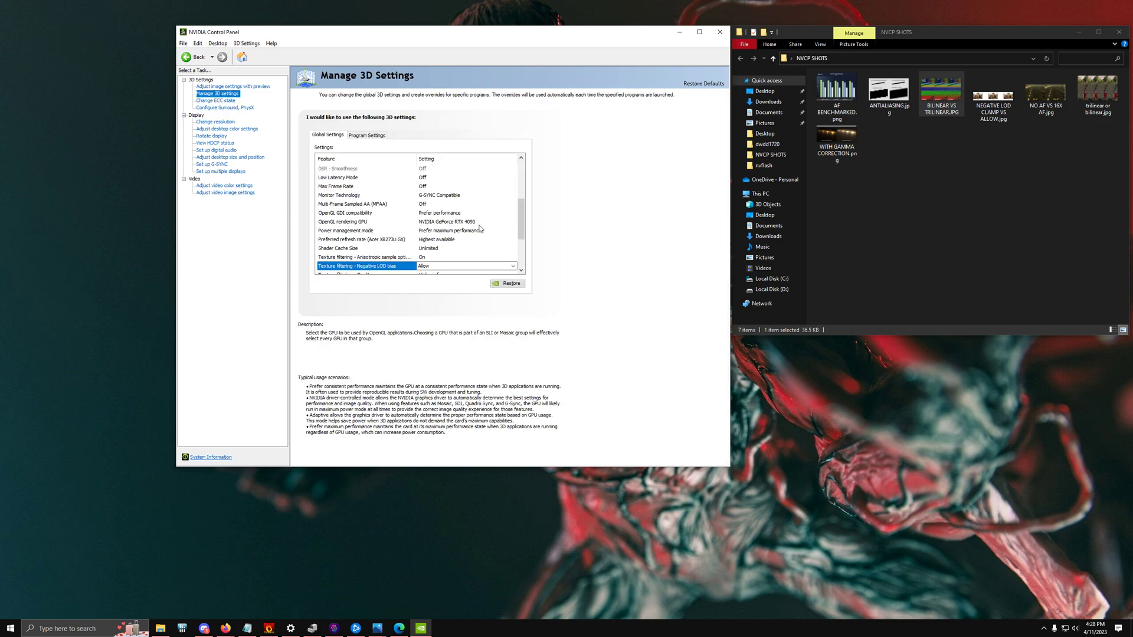
{"action": "left_click", "coordinate": [720, 34]}
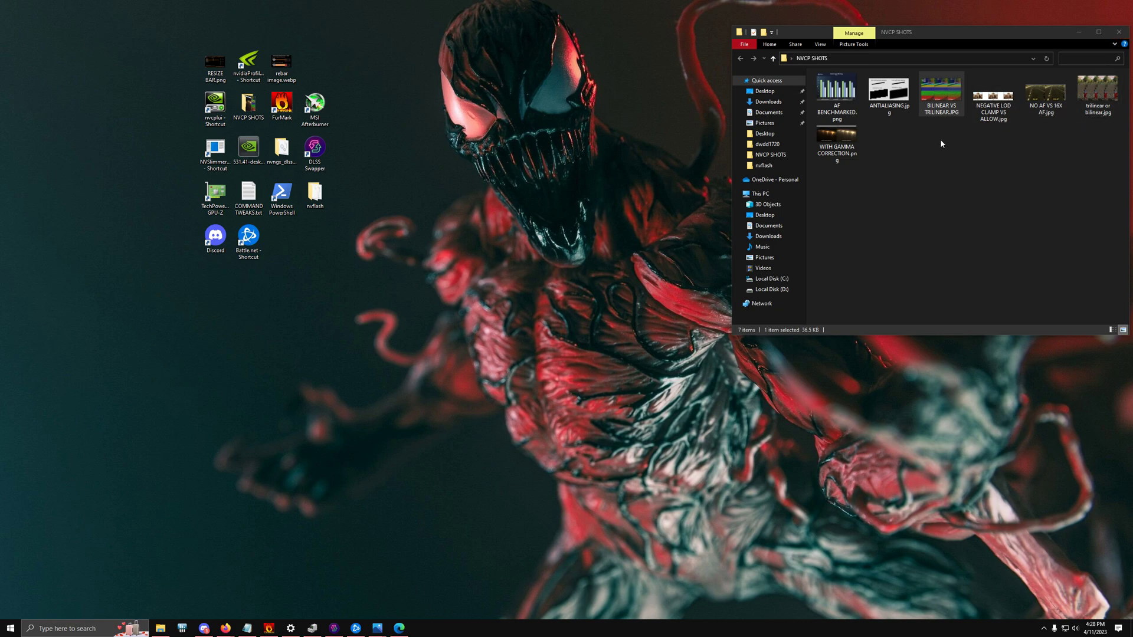
- Examine trilinear or bilinear.jpg enlarged, comparing ground textures across bilinear, trilinear and anisotropic filtering, and close the image
{"action": "double_click", "coordinate": [1097, 89]}
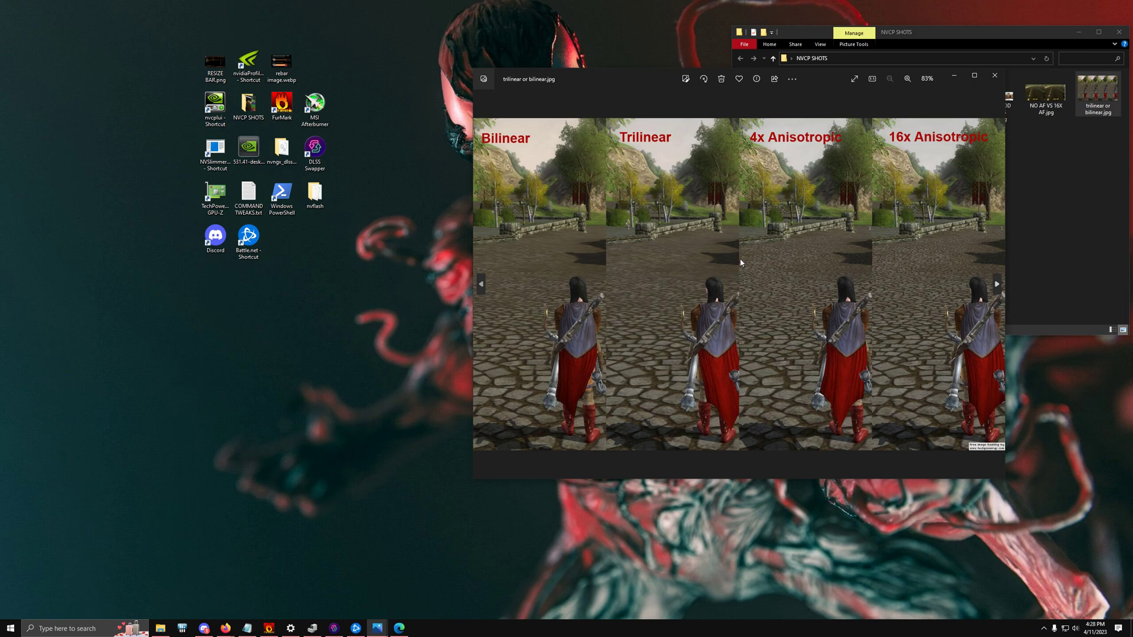
{"action": "scroll", "coordinate": [705, 302], "scroll_direction": "up", "scroll_amount": 2}
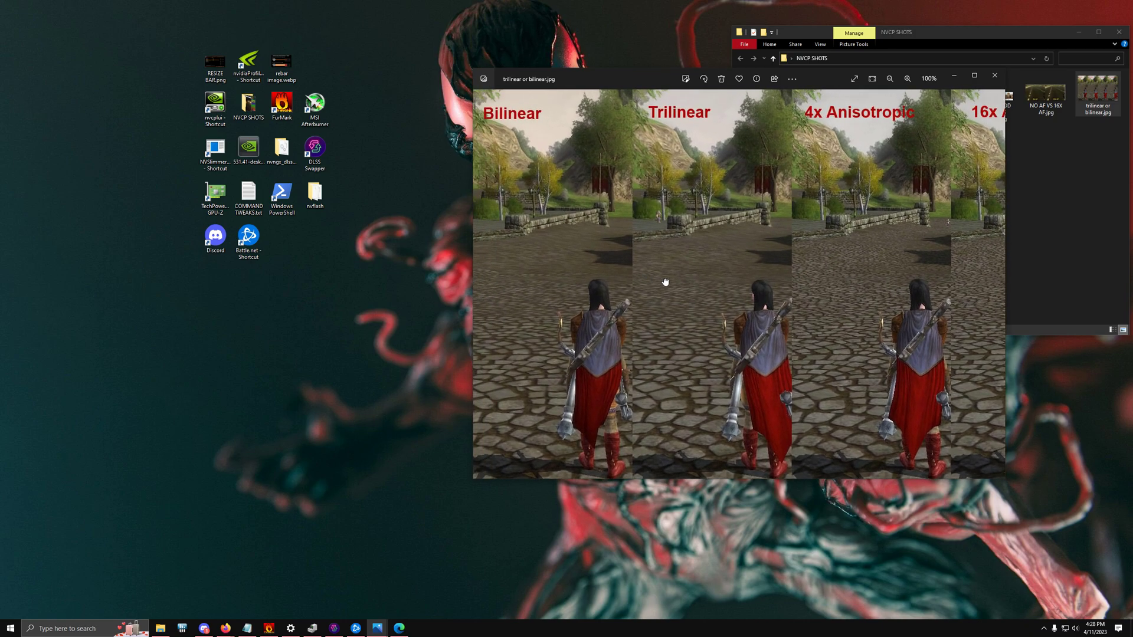
{"action": "scroll", "coordinate": [552, 264], "scroll_direction": "up", "scroll_amount": 2}
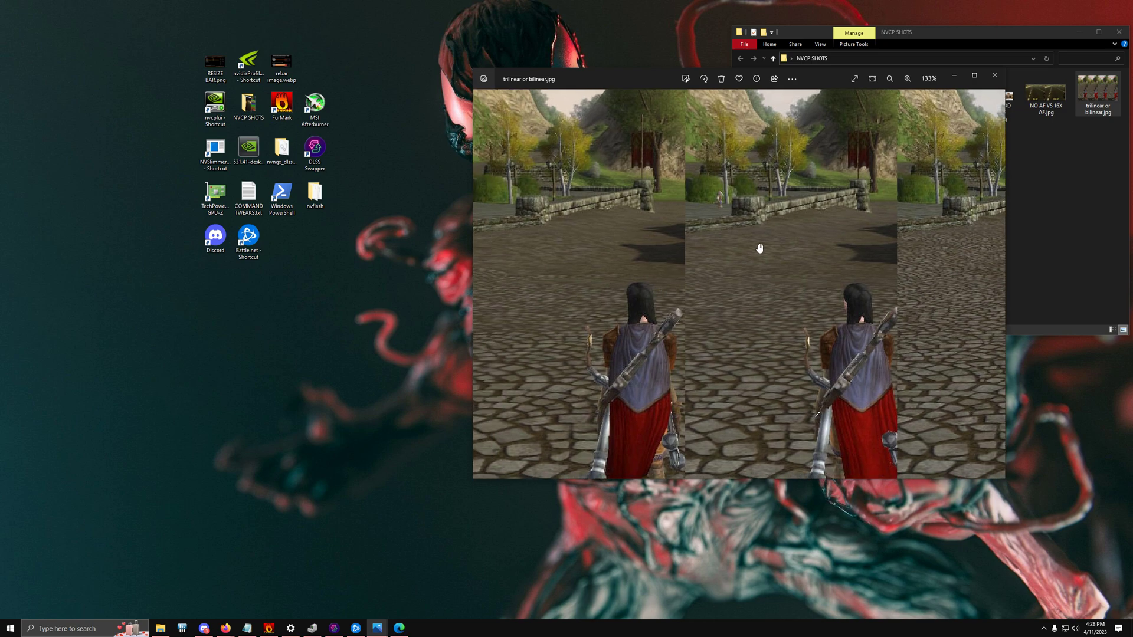
{"action": "left_click_drag", "start_coordinate": [814, 253], "coordinate": [718, 290]}
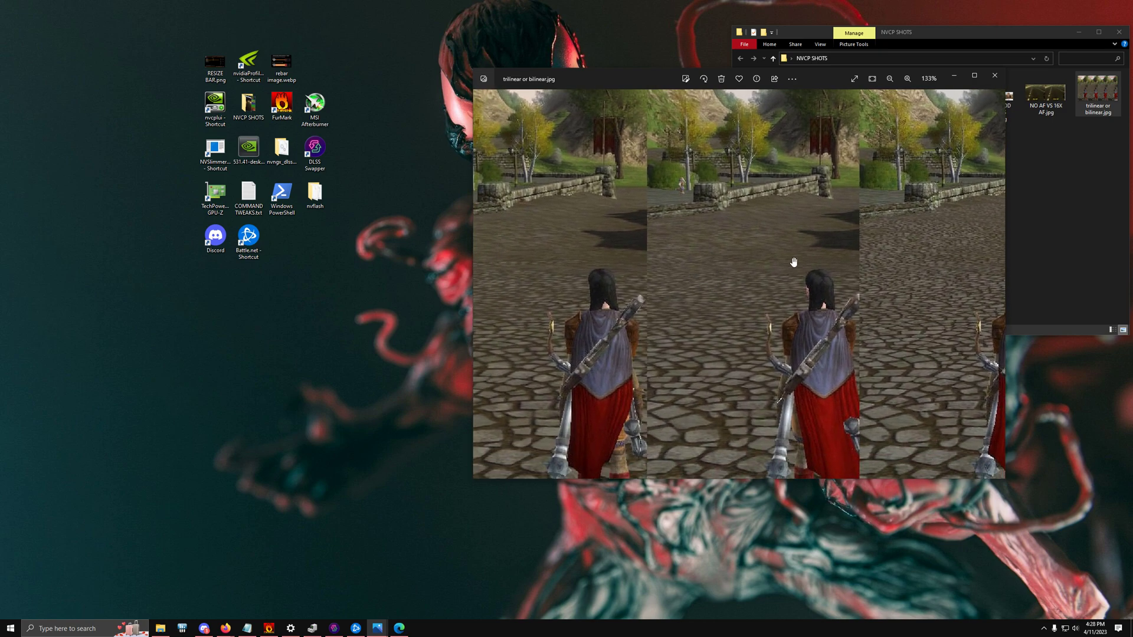
{"action": "left_click_drag", "start_coordinate": [873, 271], "coordinate": [801, 262]}
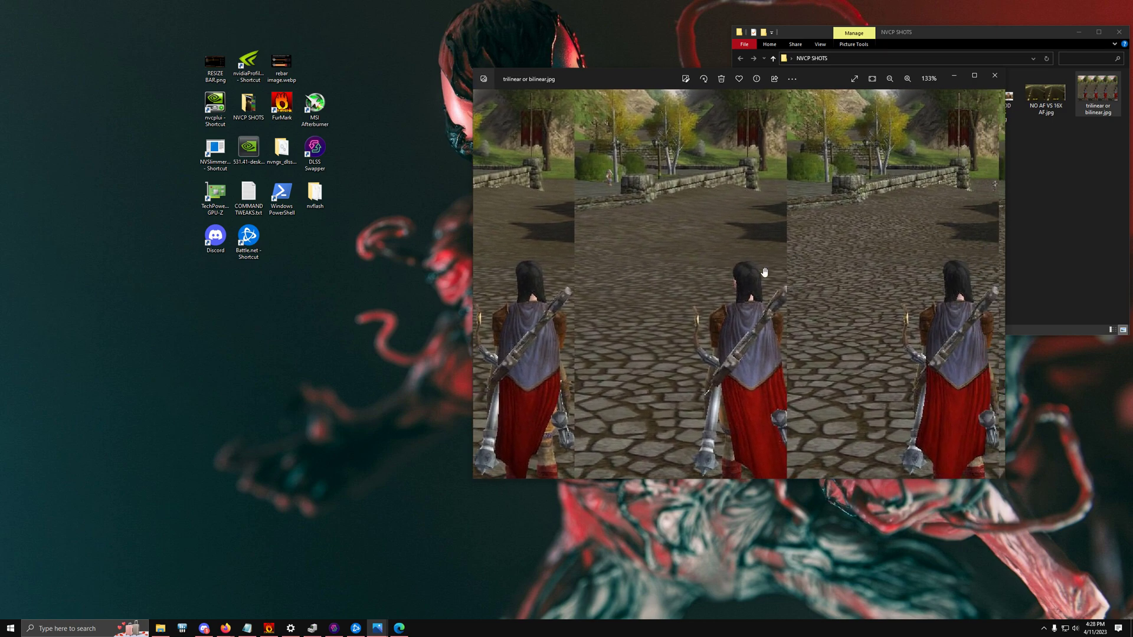
{"action": "left_click_drag", "start_coordinate": [638, 277], "coordinate": [536, 278]}
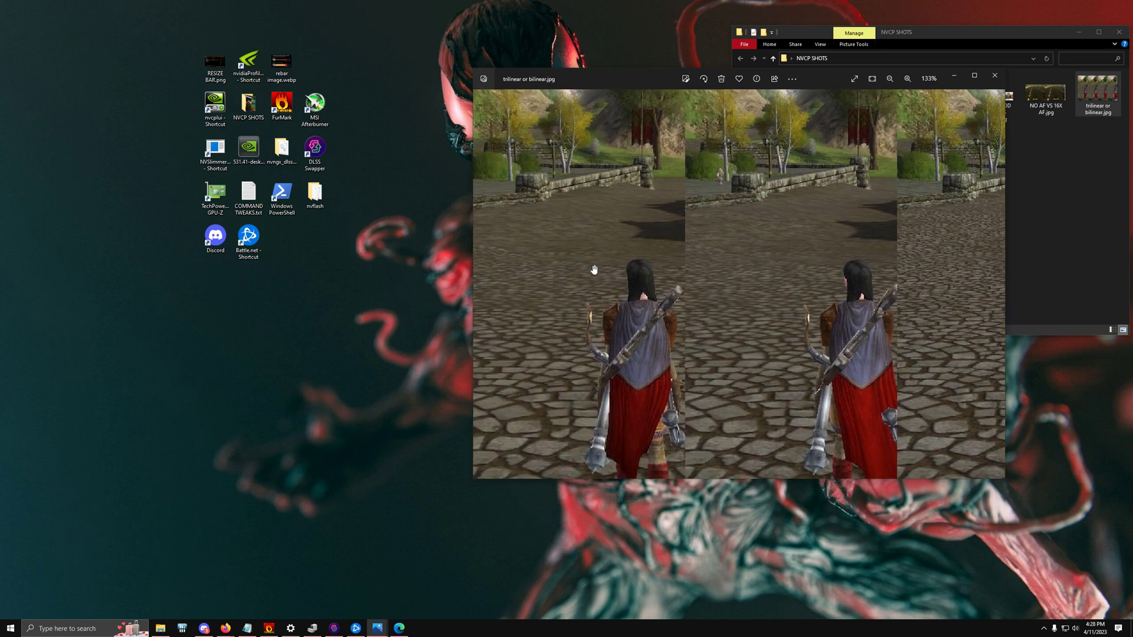
{"action": "left_click_drag", "start_coordinate": [628, 235], "coordinate": [786, 311]}
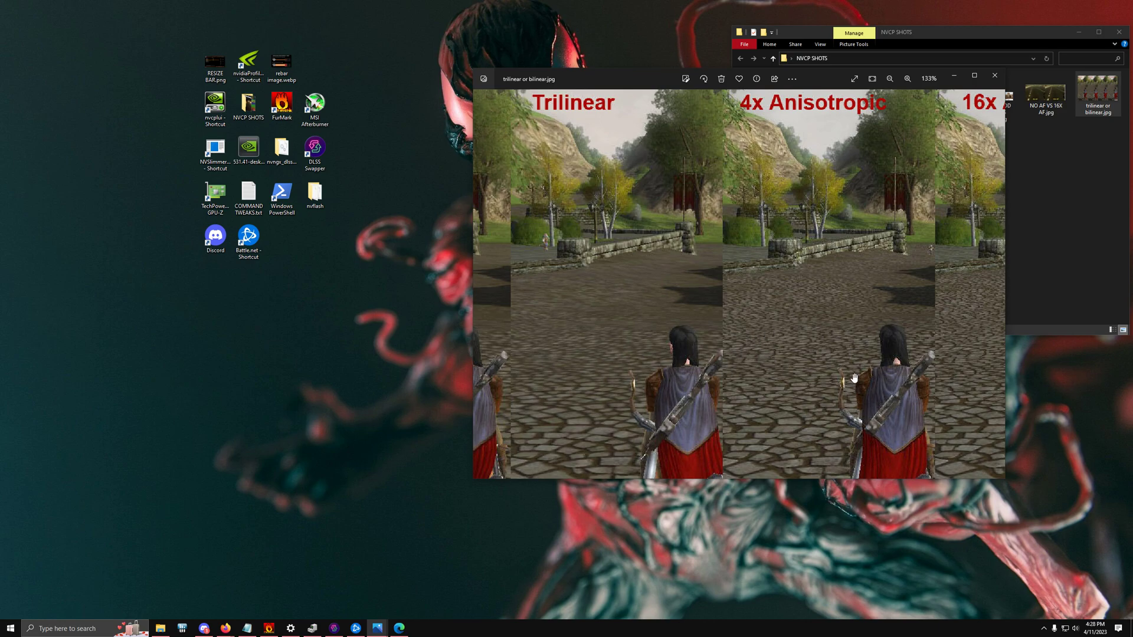
{"action": "left_click", "coordinate": [1000, 78]}
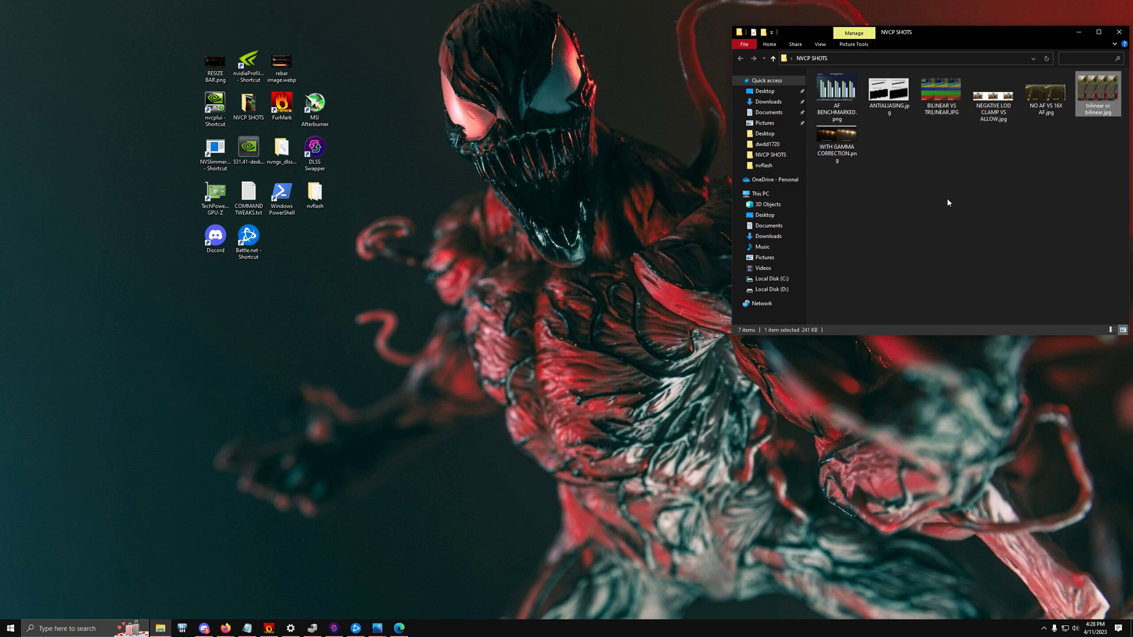
- Close the NVCP SHOTS folder and open MSI Afterburner to check the voltage control and monitoring options in its general properties
{"action": "left_click", "coordinate": [380, 165]}
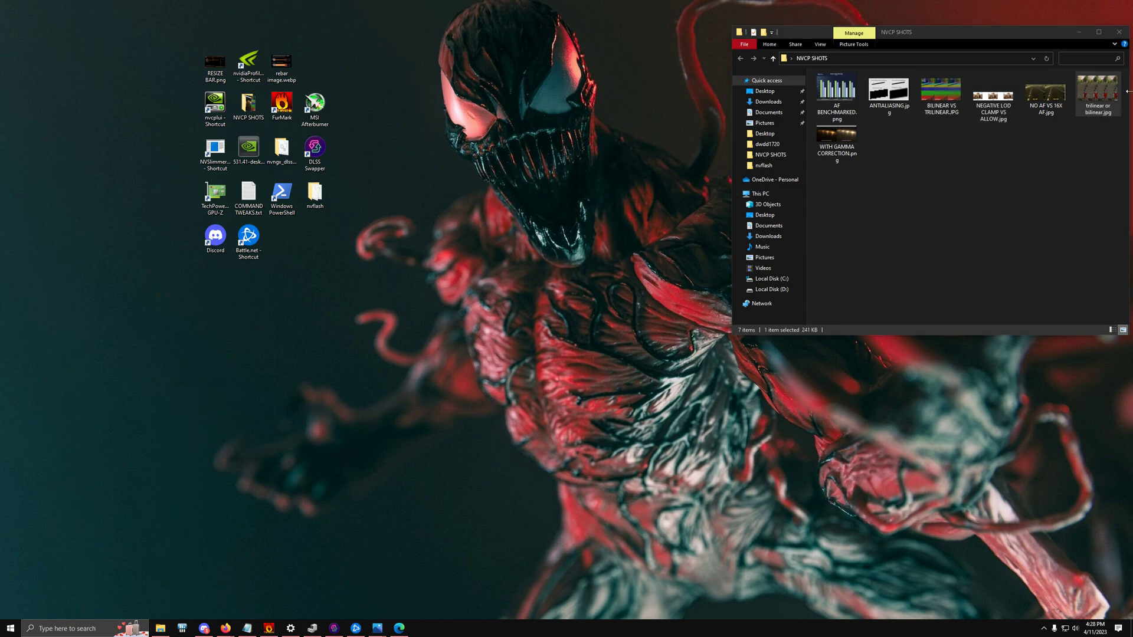
{"action": "left_click", "coordinate": [1119, 32]}
{"action": "double_click", "coordinate": [315, 105]}
{"action": "left_click", "coordinate": [530, 251]}
{"action": "left_click_drag", "start_coordinate": [515, 133], "coordinate": [793, 137]}
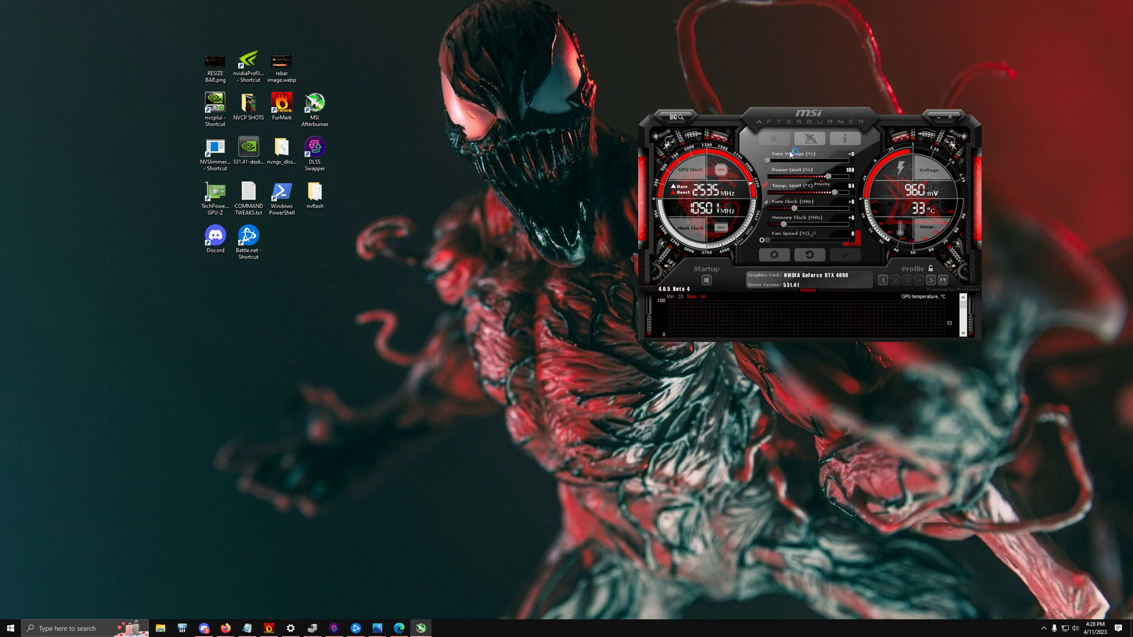
{"action": "left_click", "coordinate": [774, 255]}
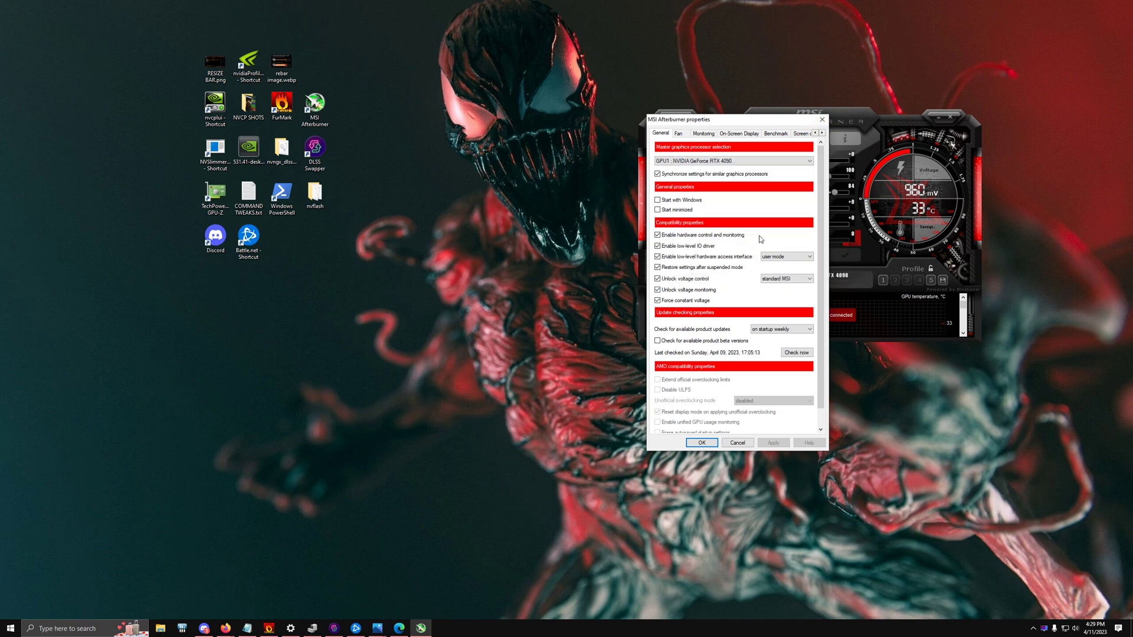
{"action": "left_click", "coordinate": [822, 120]}
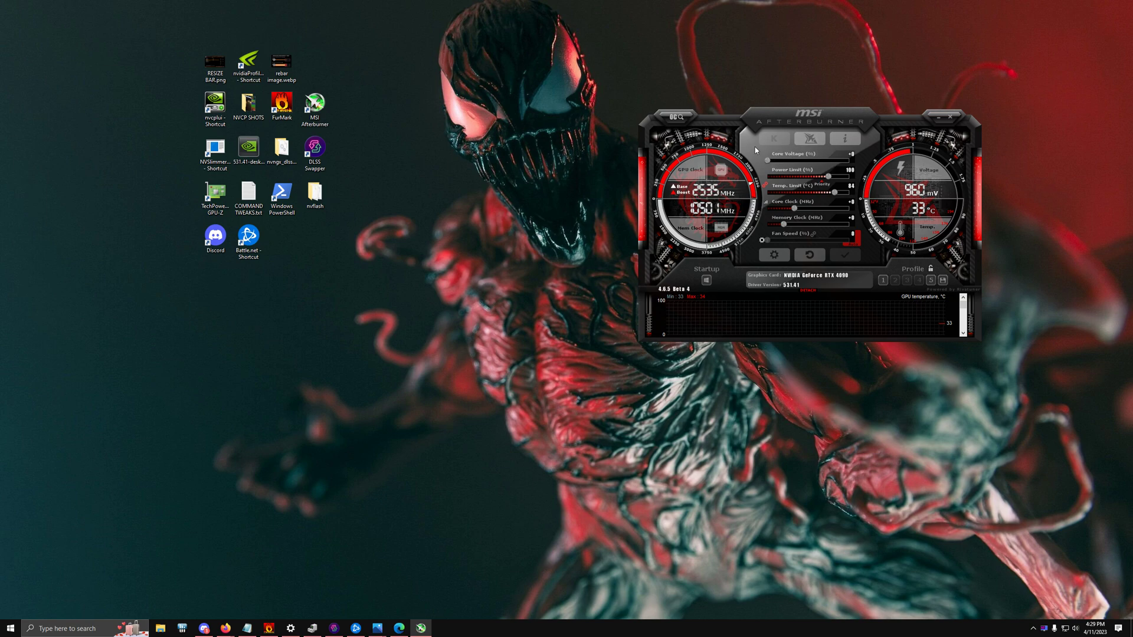
- Raise the core voltage to +100% and the power limit to 133%, applying both changes
{"action": "left_click_drag", "start_coordinate": [767, 160], "coordinate": [919, 166]}
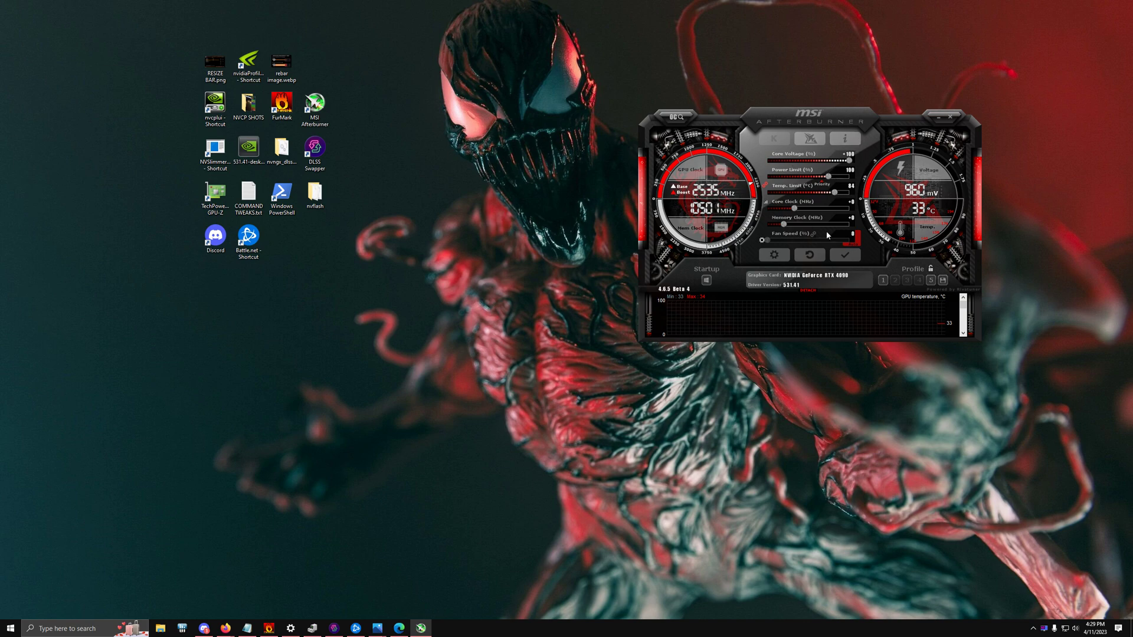
{"action": "left_click", "coordinate": [845, 255]}
{"action": "left_click_drag", "start_coordinate": [829, 178], "coordinate": [864, 179]}
{"action": "left_click", "coordinate": [848, 254]}
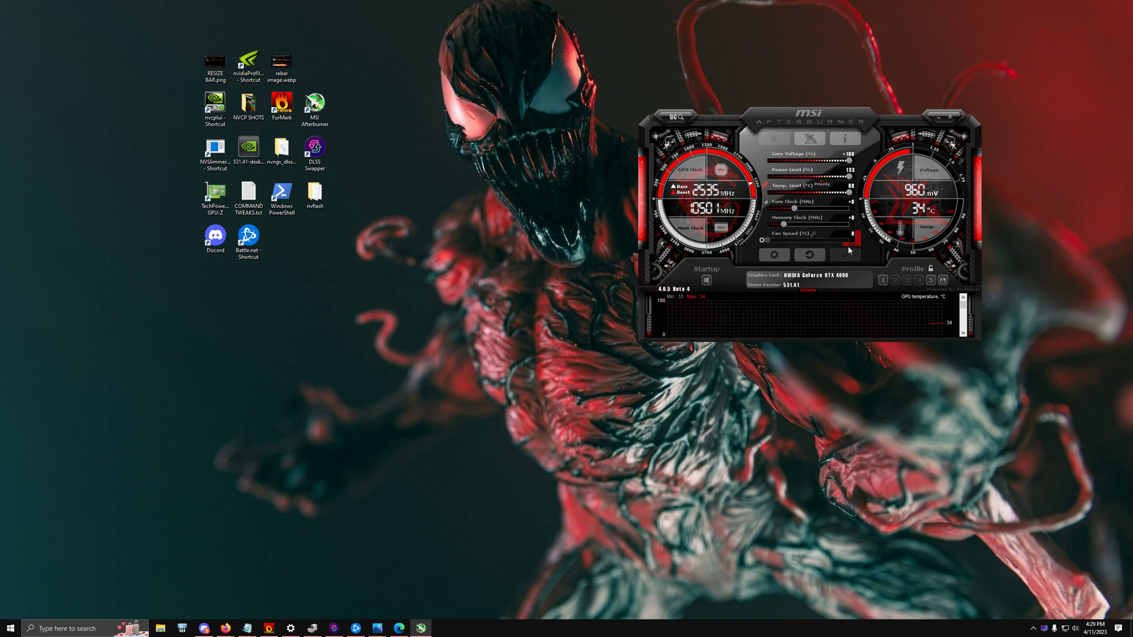
- Open FurMark, dismiss its update notice, and run the GPU stress test at 1280x720 beside MSI Afterburner
{"action": "double_click", "coordinate": [281, 105]}
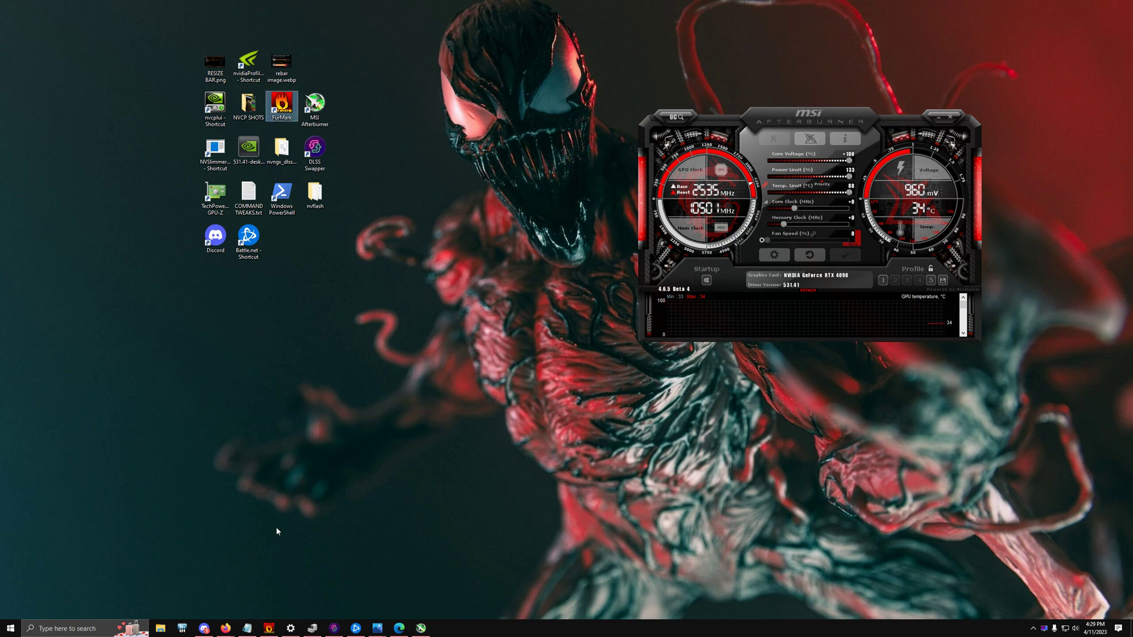
{"action": "mouse_move", "coordinate": [269, 628]}
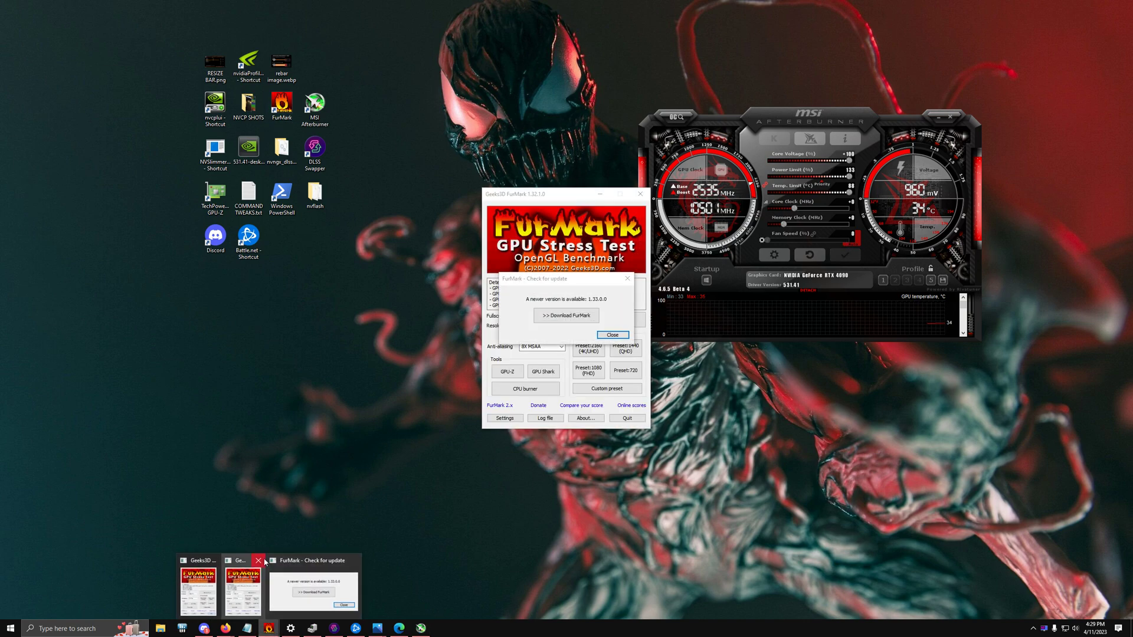
{"action": "left_click", "coordinate": [354, 561]}
{"action": "left_click", "coordinate": [309, 561]}
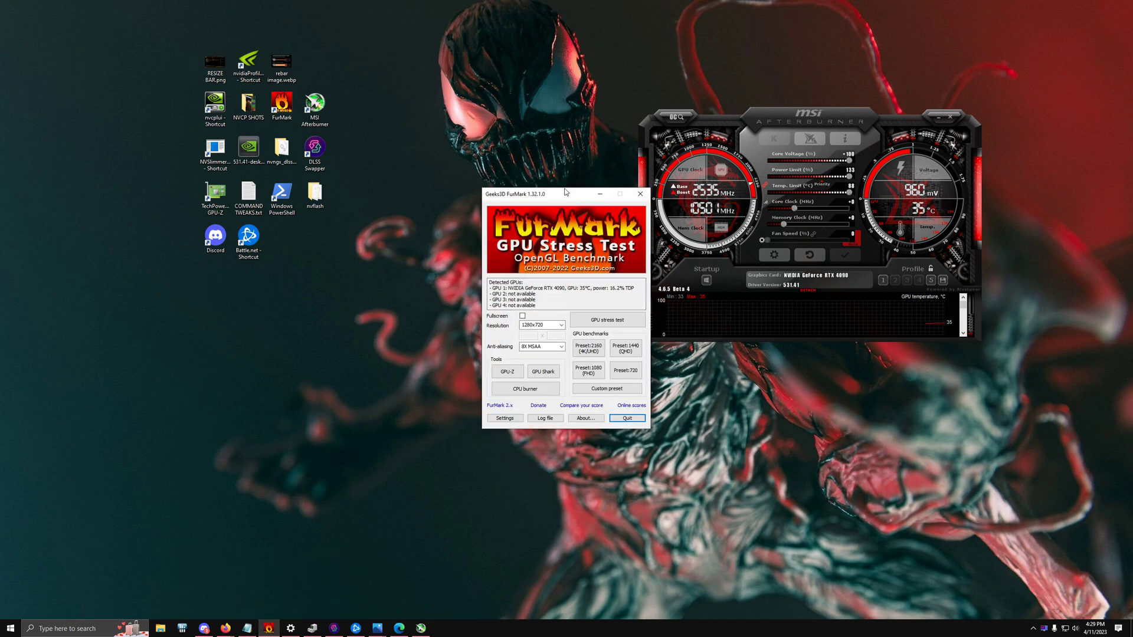
{"action": "left_click_drag", "start_coordinate": [565, 190], "coordinate": [528, 133]}
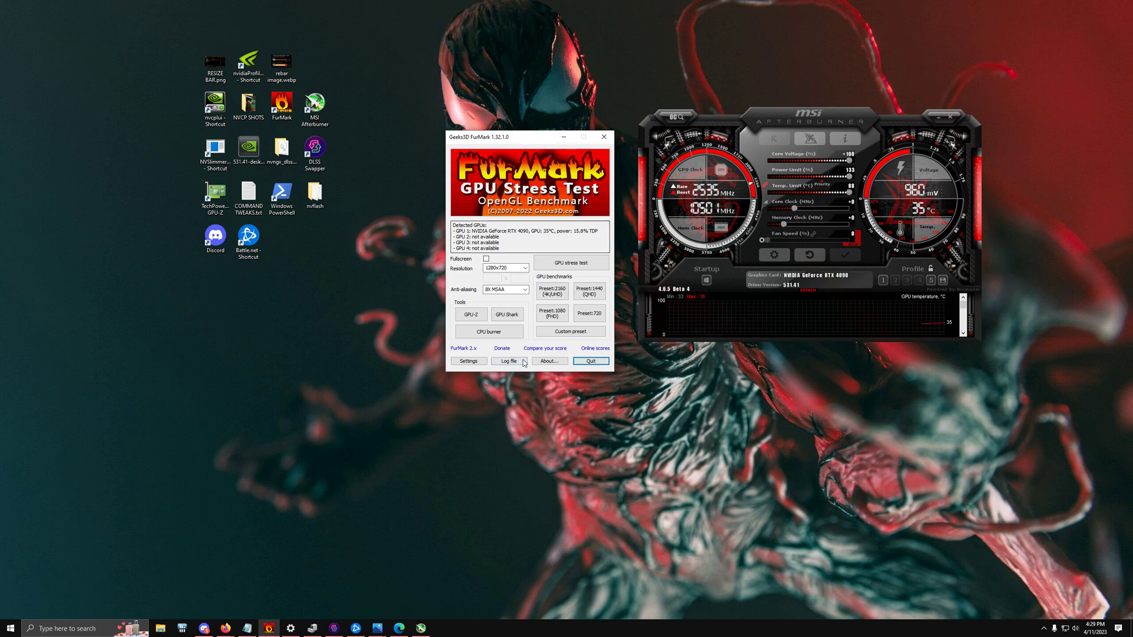
{"action": "left_click", "coordinate": [566, 267]}
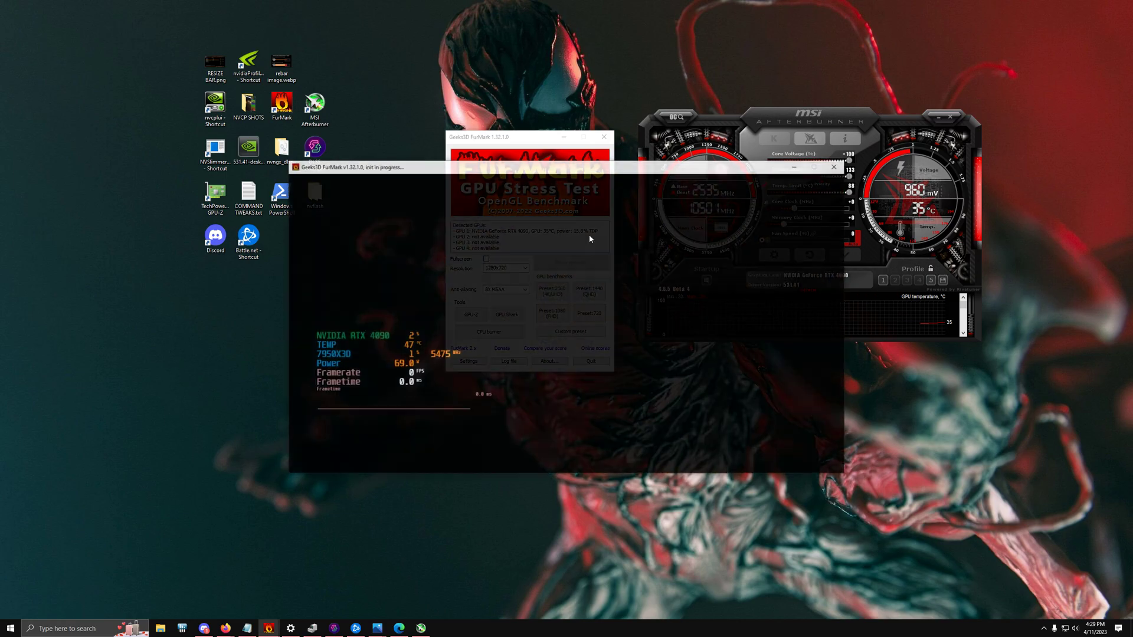
{"action": "mouse_move", "coordinate": [616, 165]}
{"action": "left_mouse_down"}
{"action": "mouse_move", "coordinate": [537, 105]}
{"action": "mouse_move", "coordinate": [392, 25]}
{"action": "left_mouse_up"}
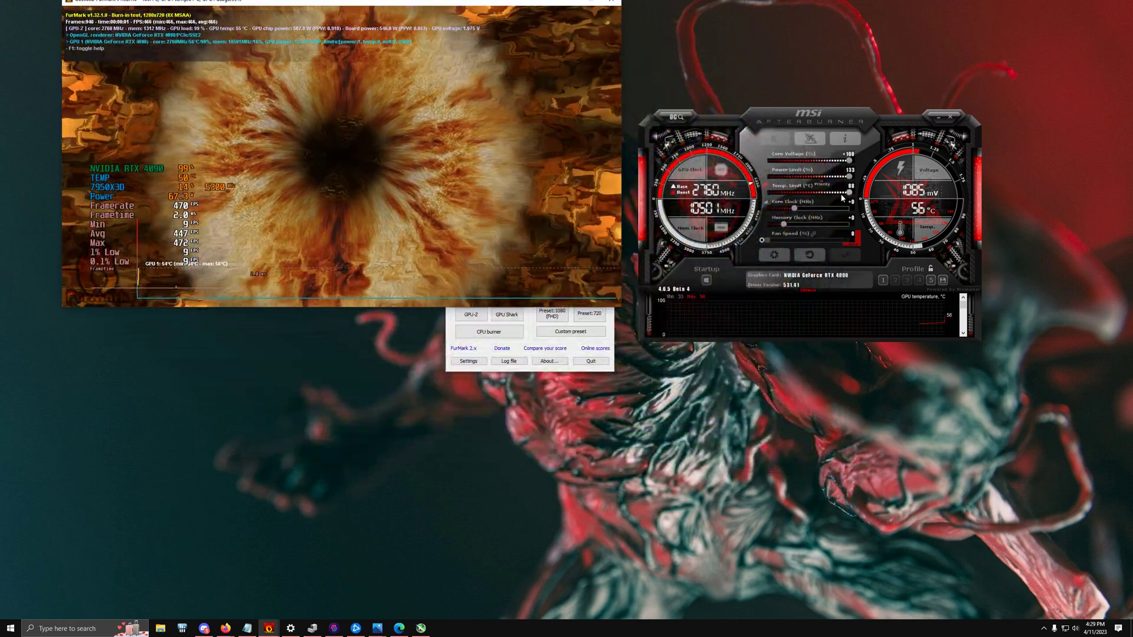
- Try a small core clock offset of +15 MHz and apply it while the stress test runs
{"action": "left_click", "coordinate": [852, 205]}
{"action": "type", "text": "25"}
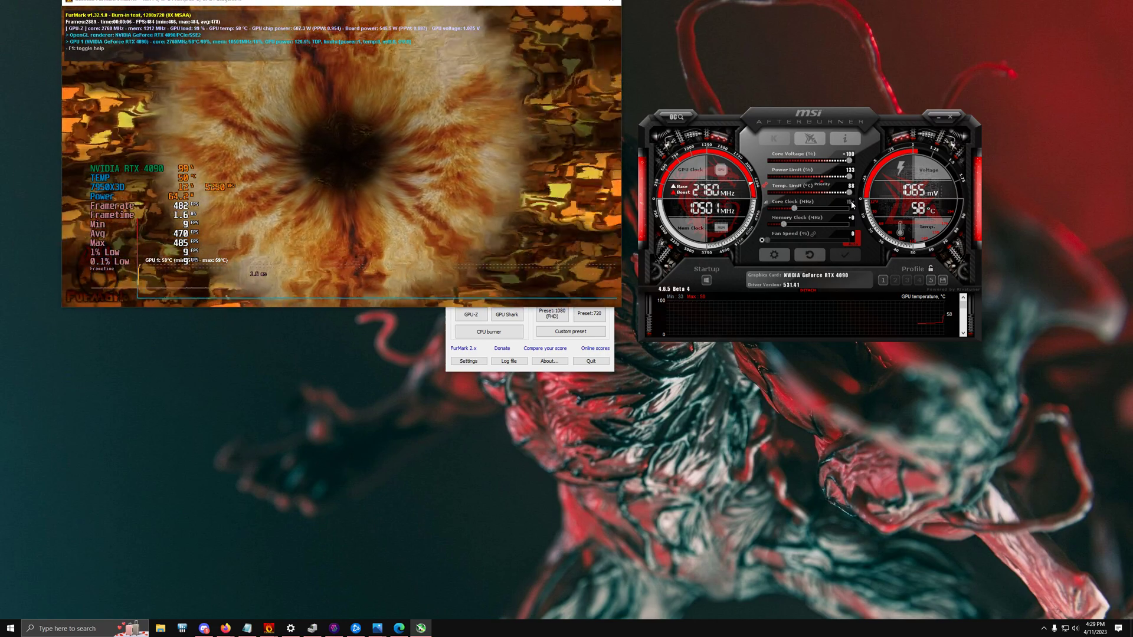
{"action": "key", "text": "Return"}
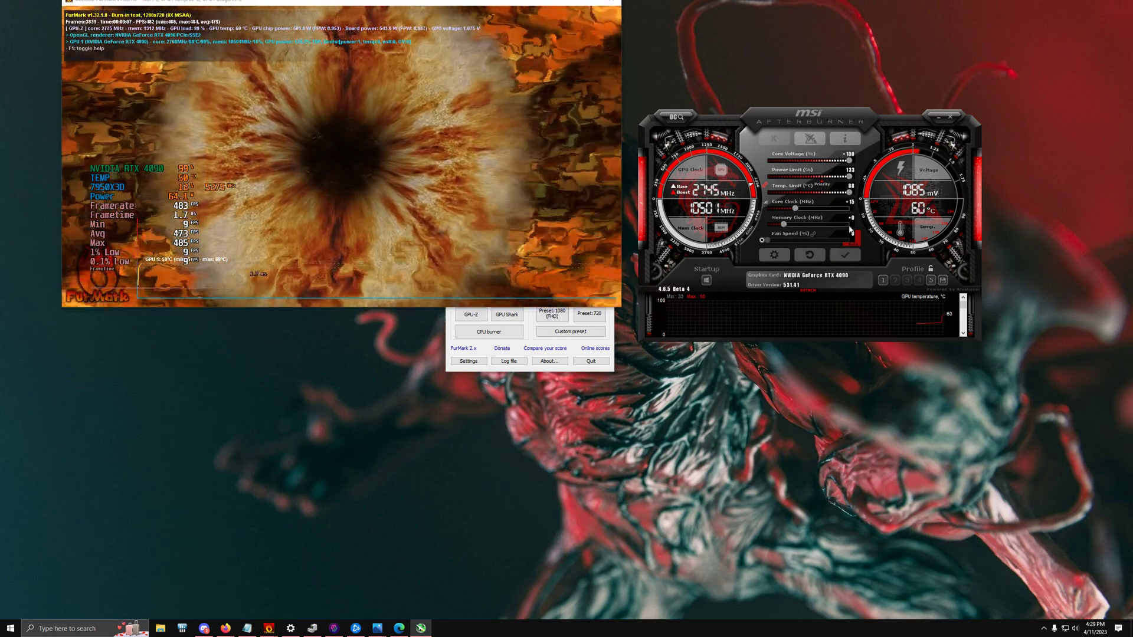
{"action": "left_click", "coordinate": [845, 255]}
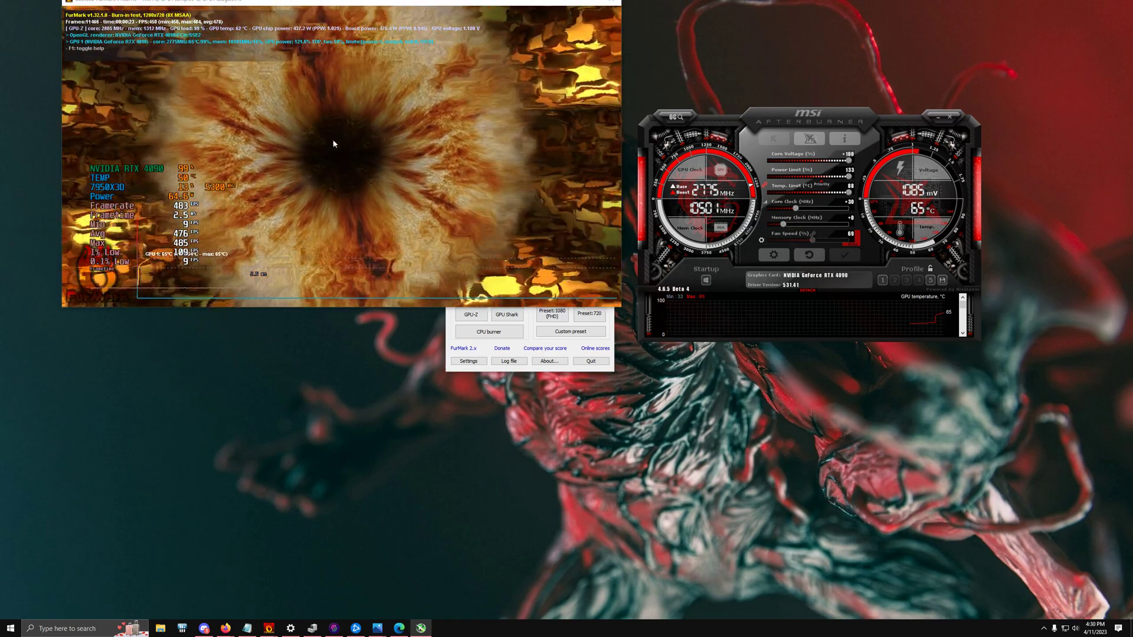
{"action": "left_click_drag", "start_coordinate": [543, 1], "coordinate": [527, 18]}
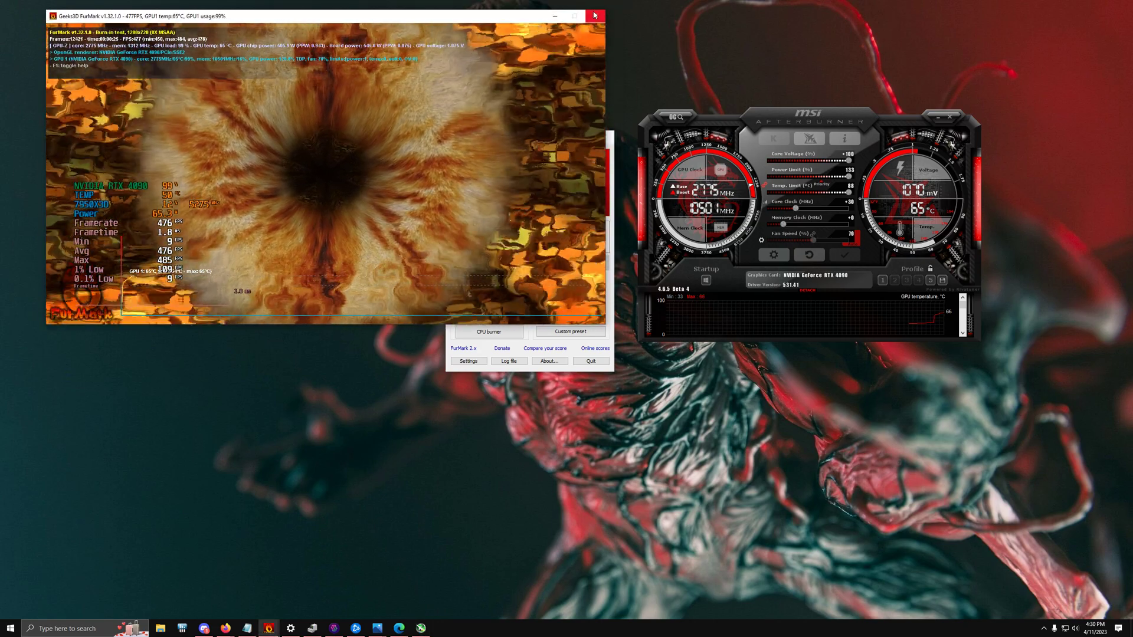
- Apply a +200 MHz core clock and a +1200 MHz memory clock offset, and end the FurMark stress test
{"action": "left_click", "coordinate": [852, 207]}
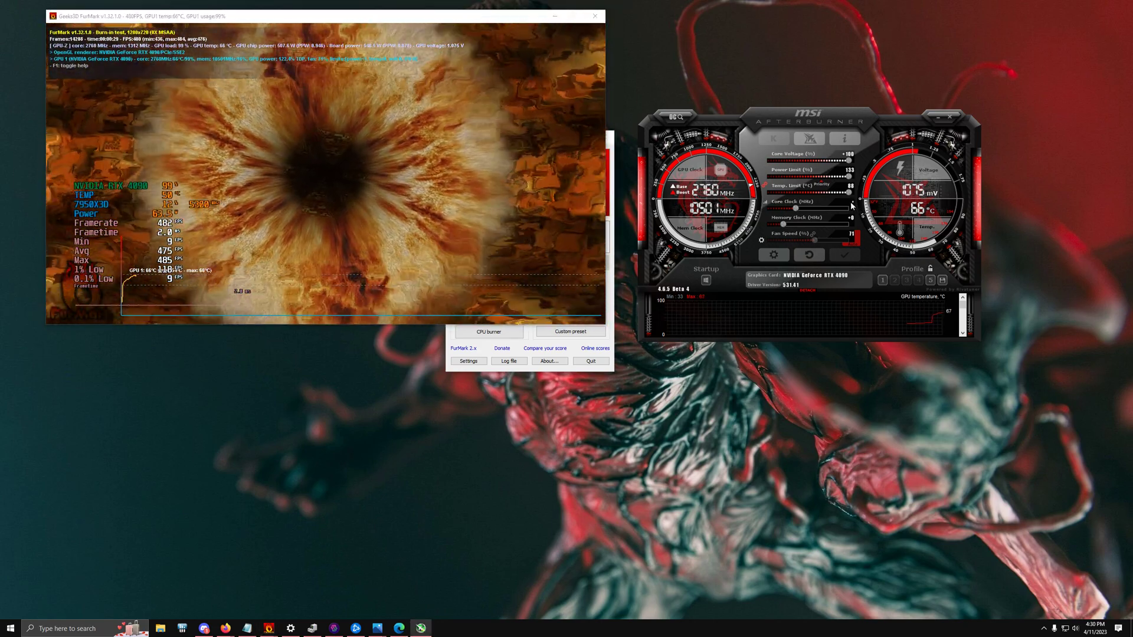
{"action": "type", "text": "200"}
{"action": "key", "text": "Return"}
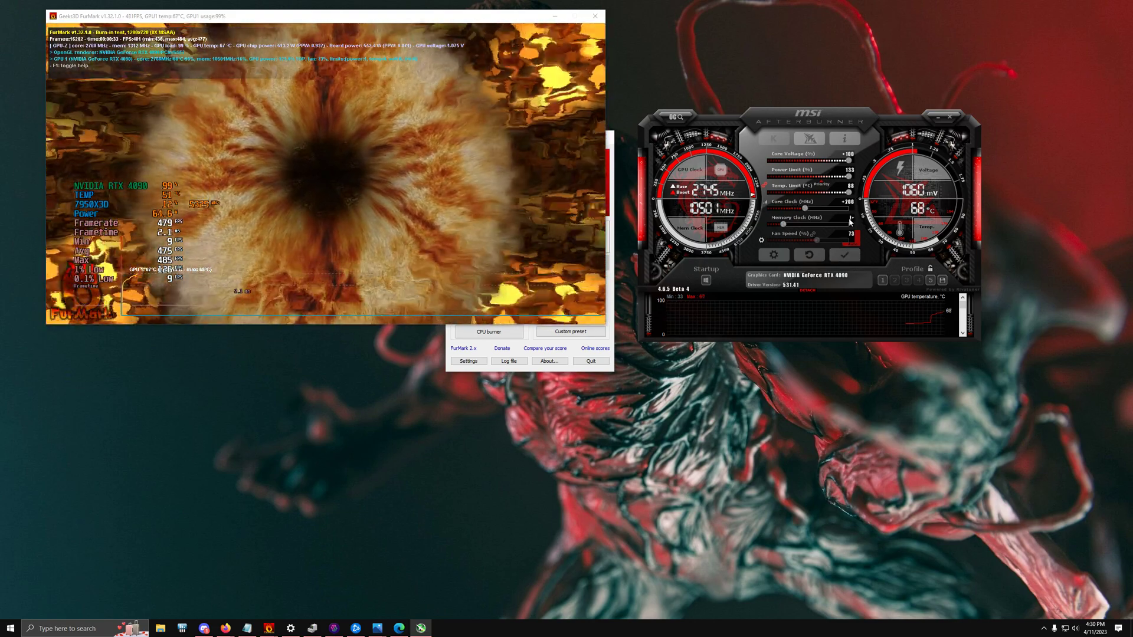
{"action": "type", "text": "1200"}
{"action": "key", "text": "Return"}
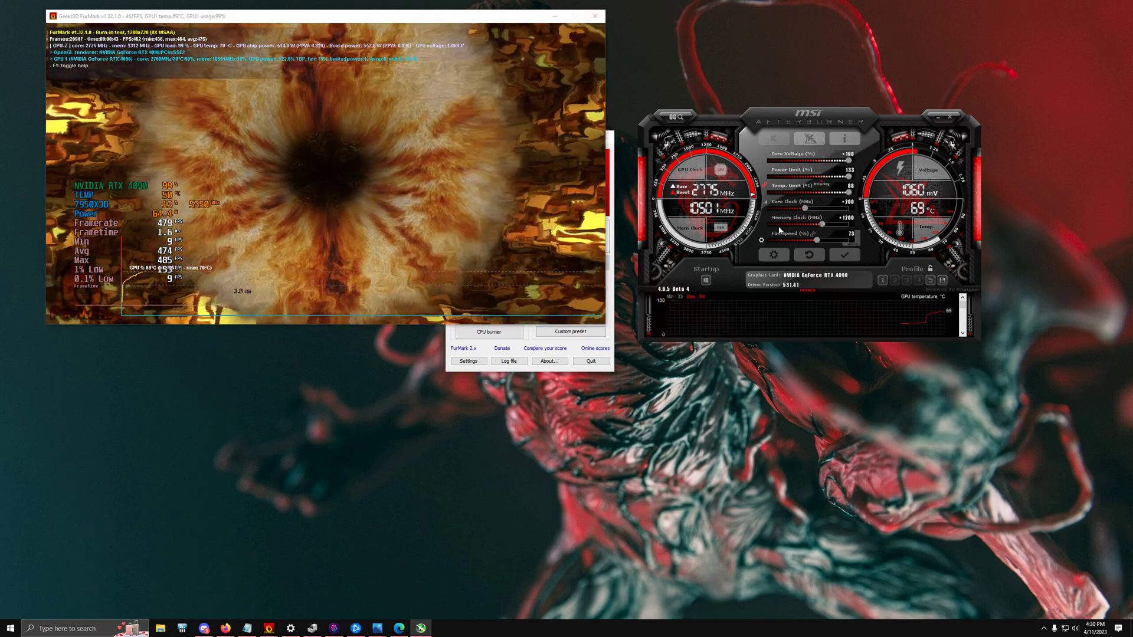
{"action": "key", "text": "Escape"}
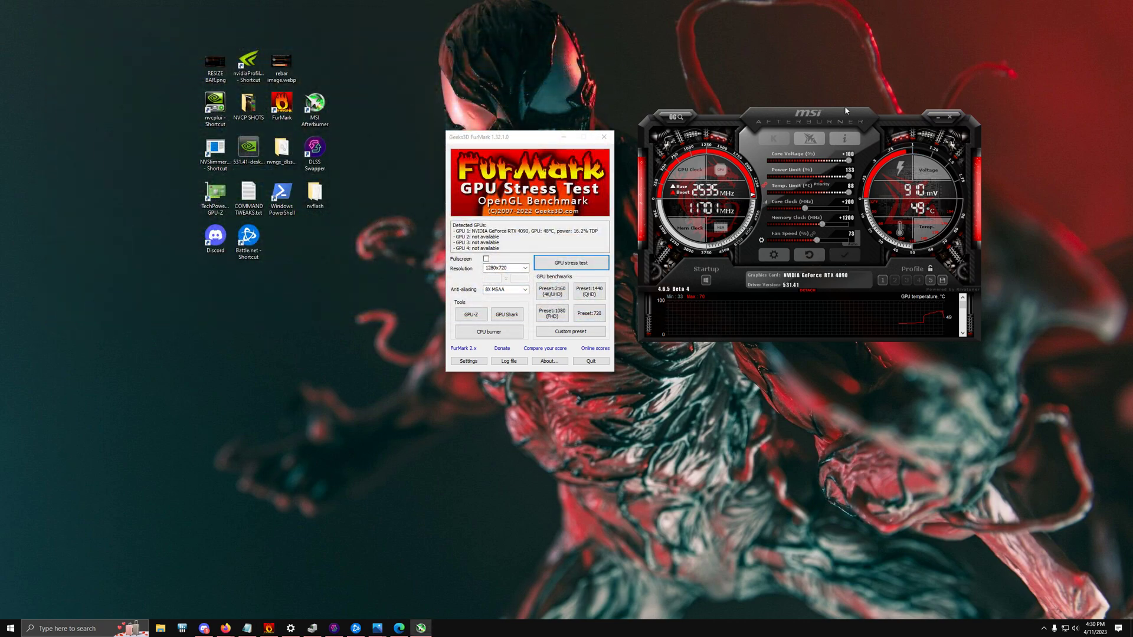
- Open the voltage/frequency curve editor beside MSI Afterburner and load saved profile 5
{"action": "left_click", "coordinate": [766, 203]}
{"action": "left_click_drag", "start_coordinate": [912, 106], "coordinate": [494, 98]}
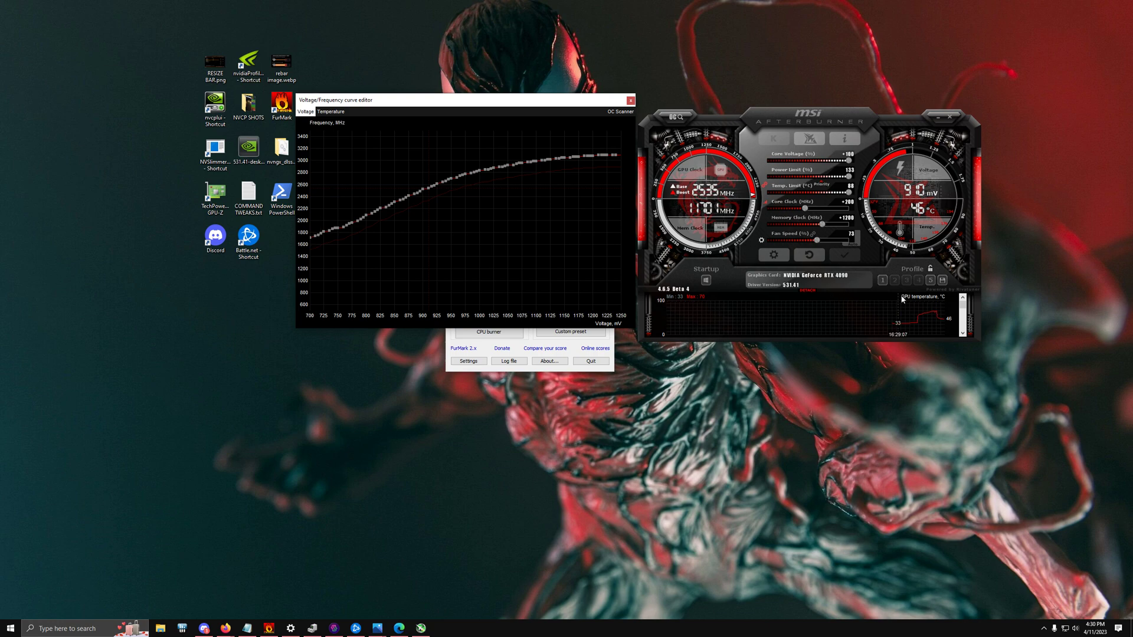
{"action": "left_click", "coordinate": [930, 280]}
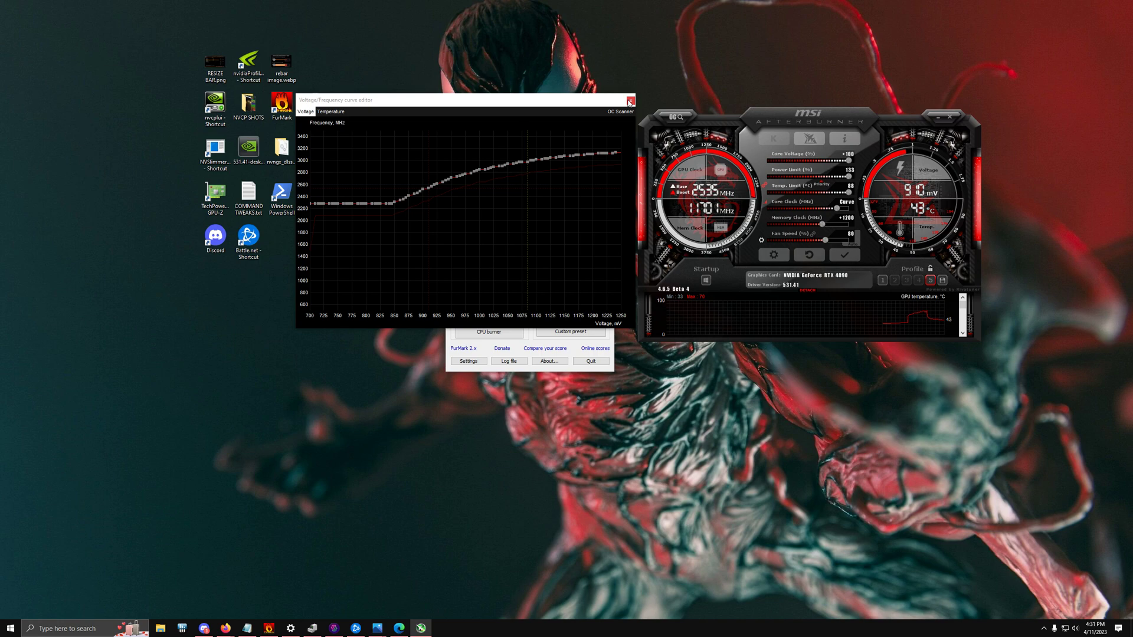
- Lock the voltage/frequency curve at its 1060 mV point, apply it, and close the curve editor and FurMark
{"action": "left_click", "coordinate": [512, 162]}
{"action": "left_click", "coordinate": [512, 164]}
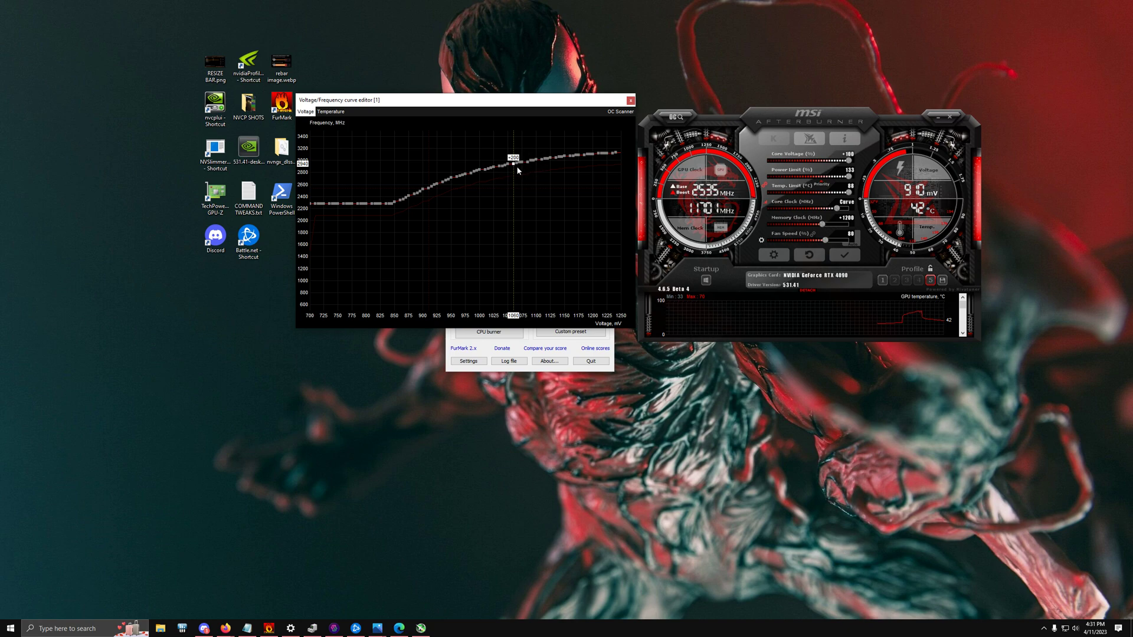
{"action": "left_click", "coordinate": [846, 258]}
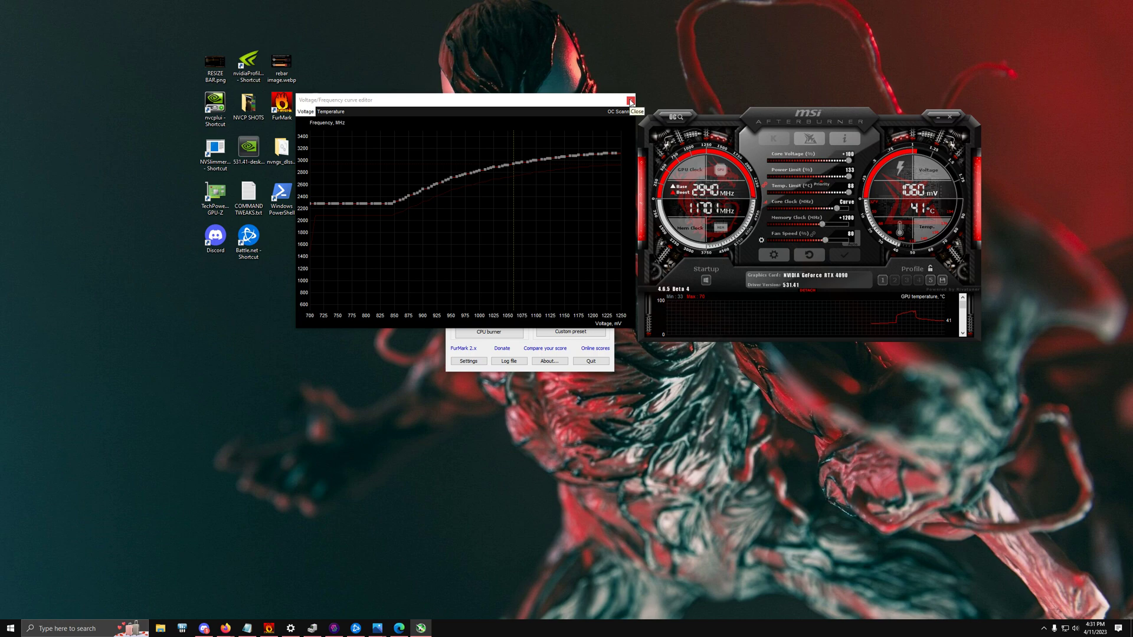
{"action": "left_click", "coordinate": [630, 101]}
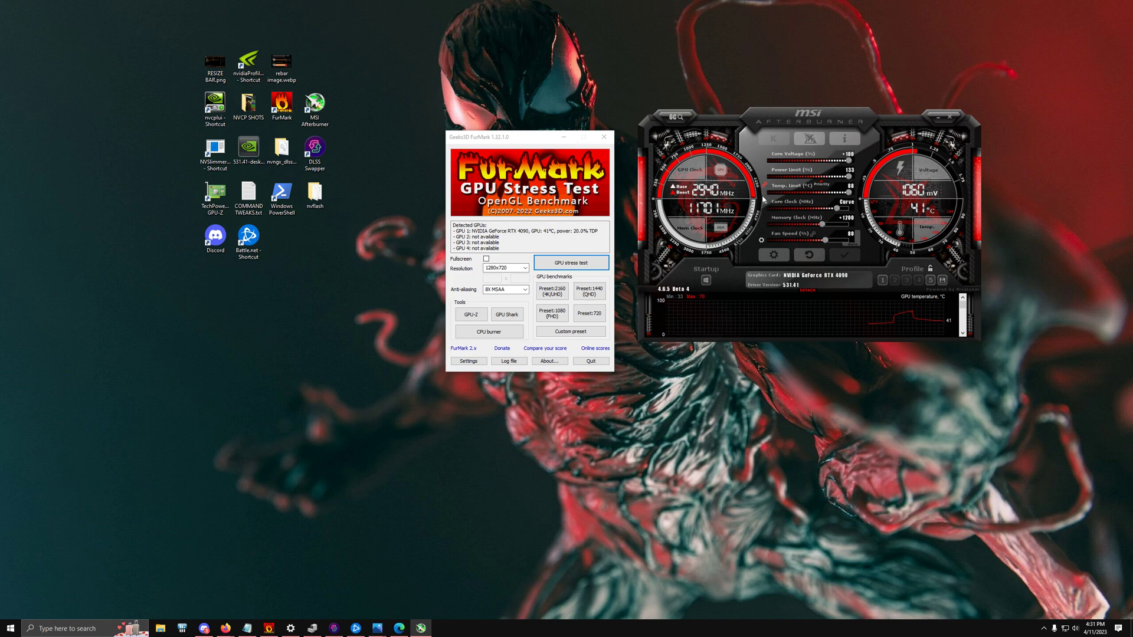
{"action": "left_click", "coordinate": [604, 142]}
{"action": "left_click_drag", "start_coordinate": [794, 121], "coordinate": [553, 77]}
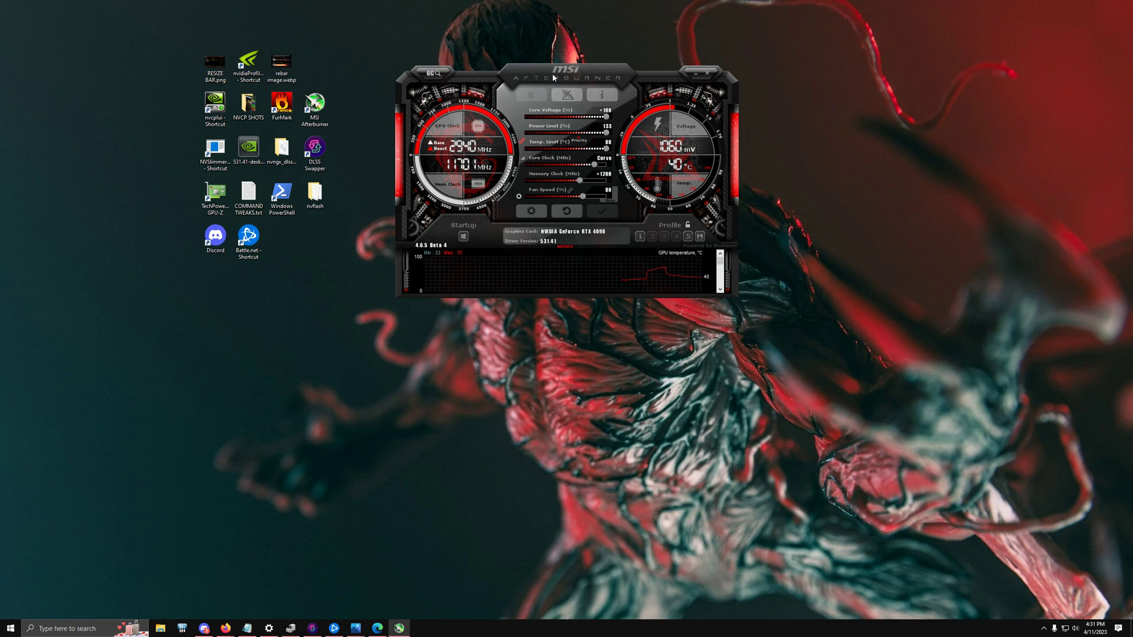
- Replace MSI Afterburner with NVSlimmer, load the 531.41 driver package from the desktop to review its components, and close NVSlimmer
{"action": "left_click", "coordinate": [214, 150]}
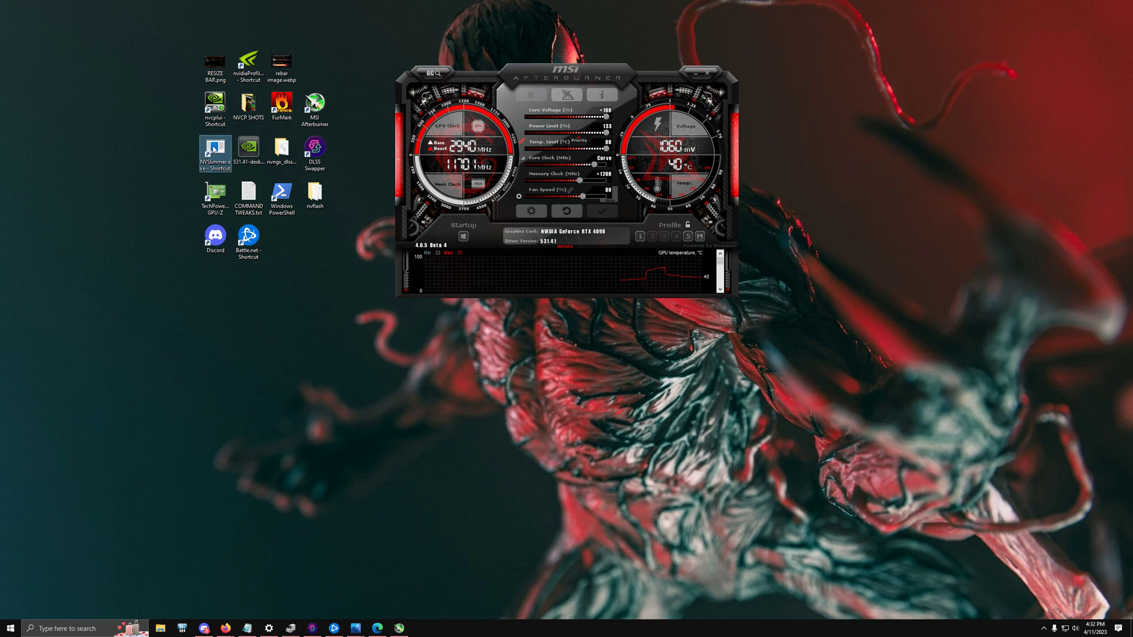
{"action": "double_click", "coordinate": [213, 150]}
{"action": "left_click", "coordinate": [592, 325]}
{"action": "left_click", "coordinate": [708, 72]}
{"action": "left_click", "coordinate": [563, 171]}
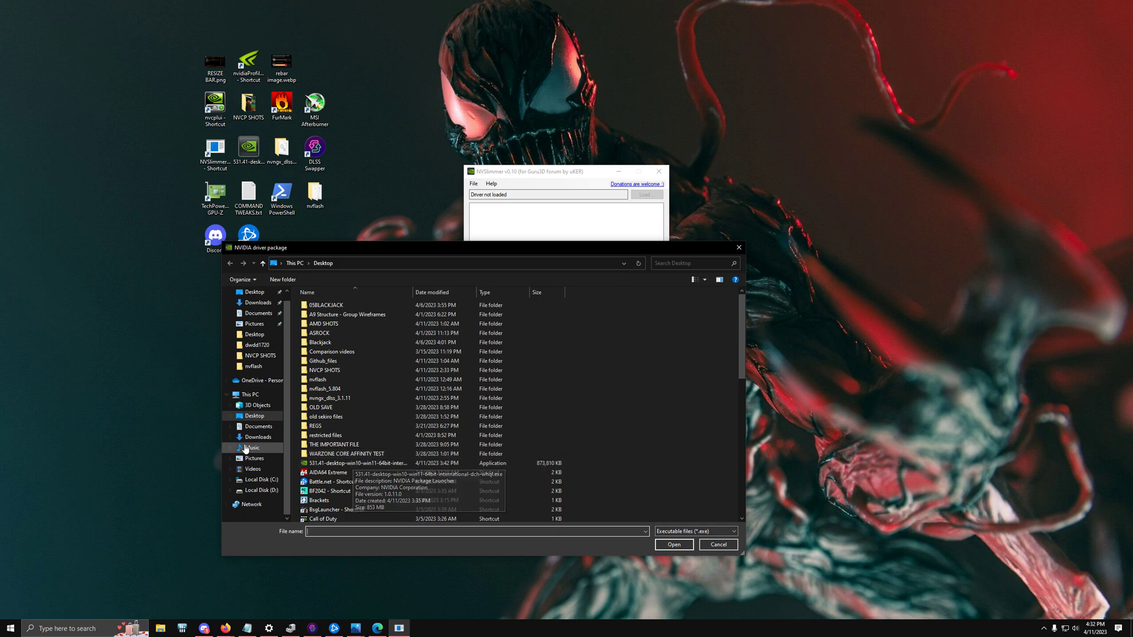
{"action": "double_click", "coordinate": [358, 463]}
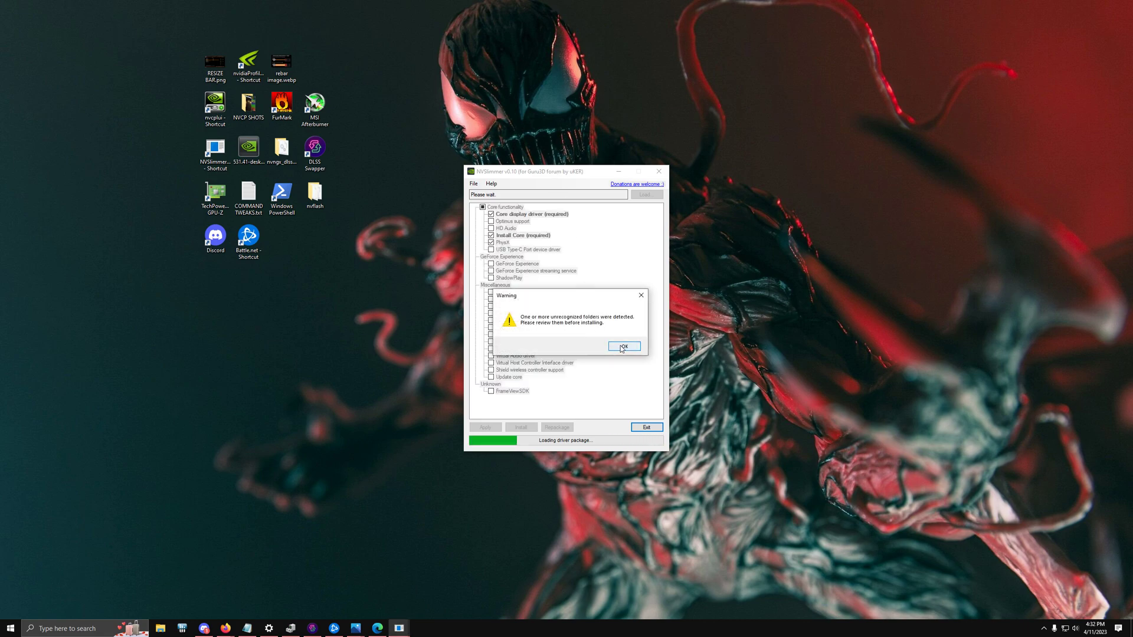
{"action": "left_click", "coordinate": [622, 347]}
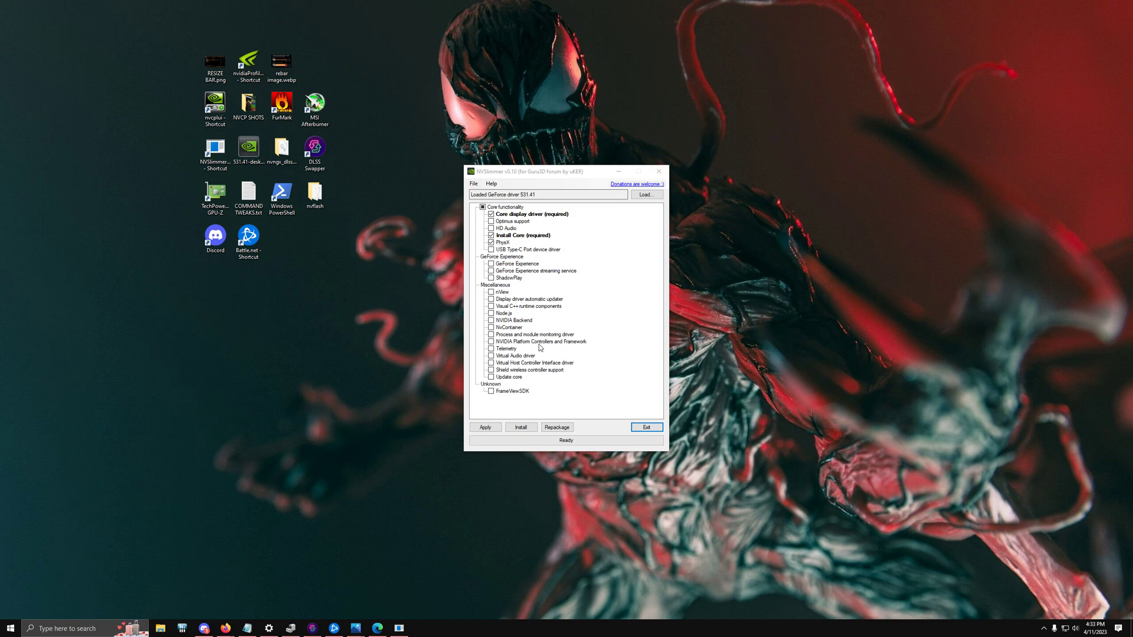
{"action": "left_click", "coordinate": [658, 171]}
{"action": "left_click", "coordinate": [505, 276]}
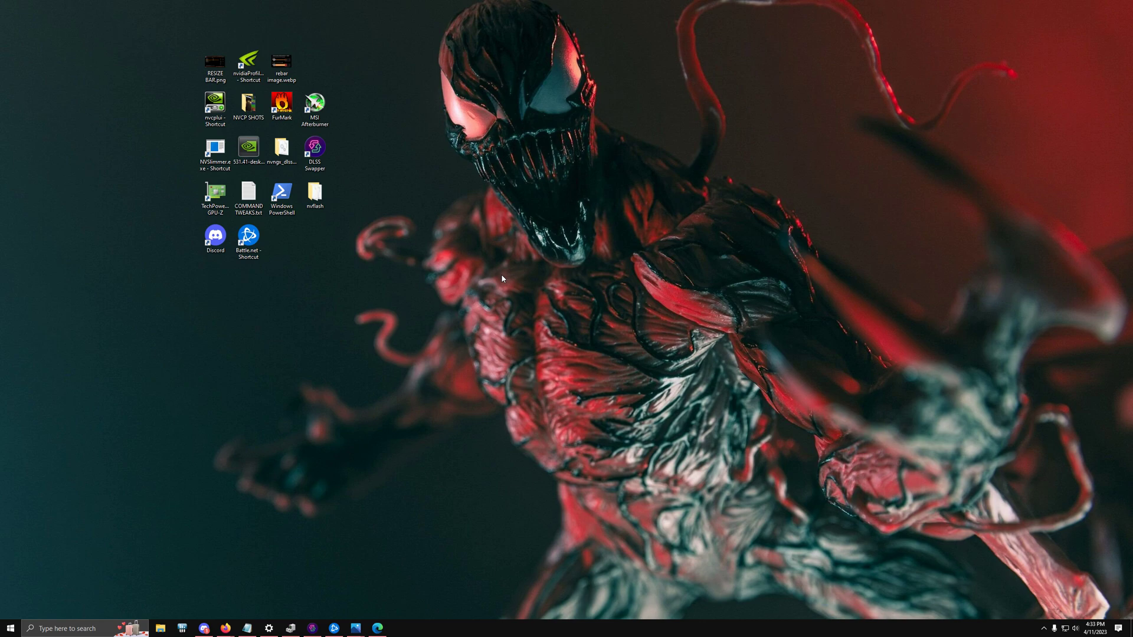
- Open DLSS Swapper and check the available DLSS versions in its library and the detected games list
{"action": "double_click", "coordinate": [317, 151]}
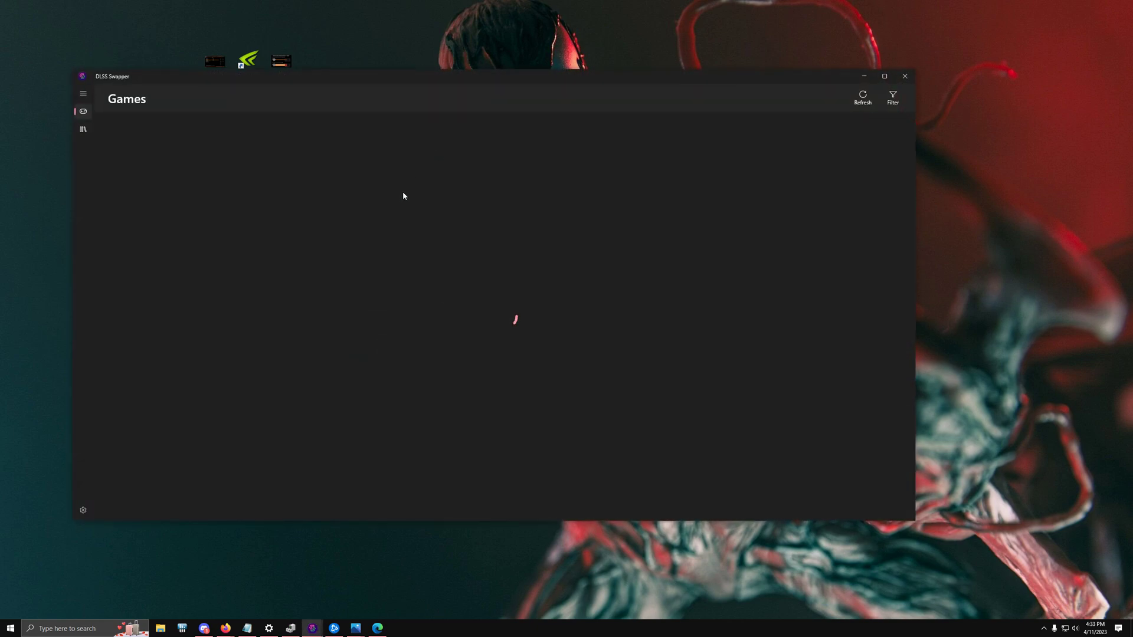
{"action": "left_click_drag", "start_coordinate": [516, 78], "coordinate": [767, 24]}
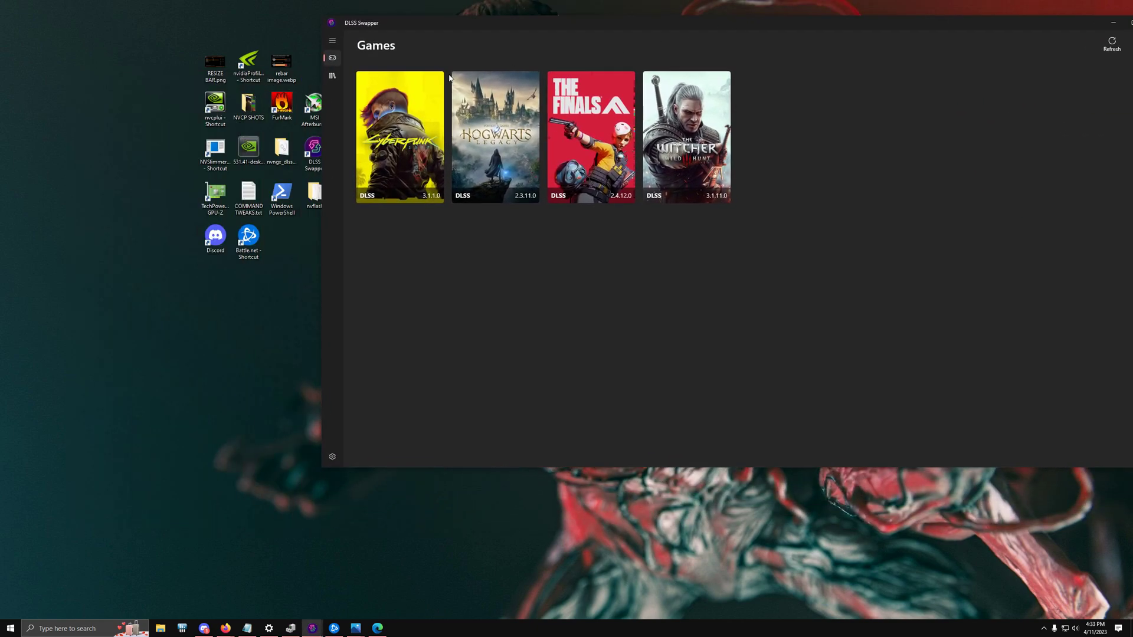
{"action": "left_click", "coordinate": [332, 76]}
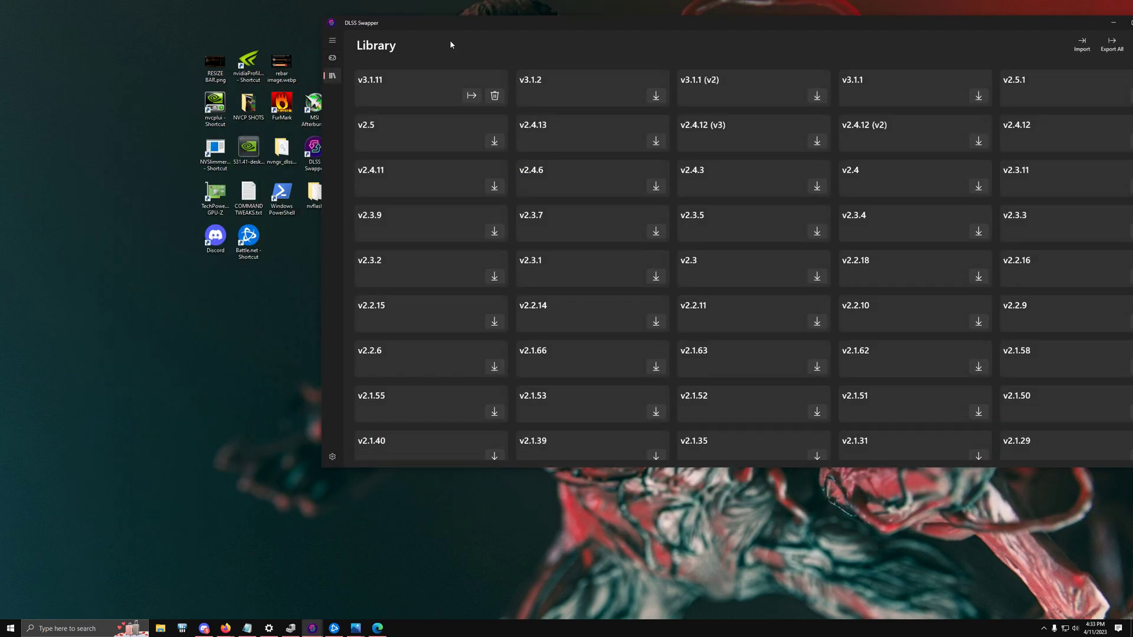
{"action": "left_click", "coordinate": [332, 57]}
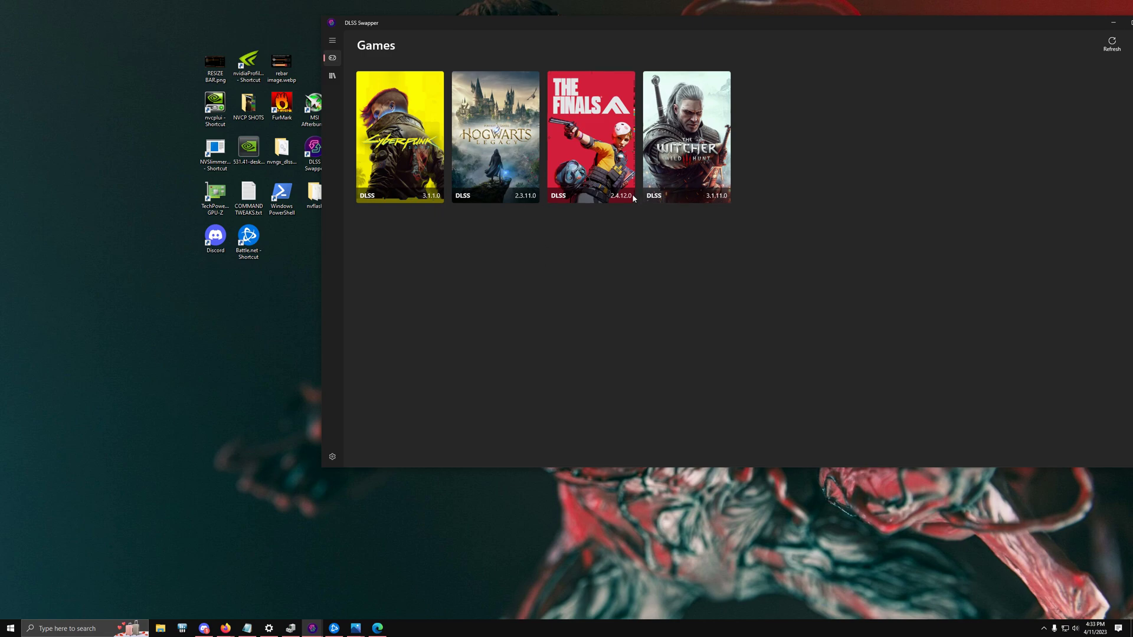
- Download DLSS version 3.1.2 from the library and return to the games list
{"action": "left_click", "coordinate": [333, 77]}
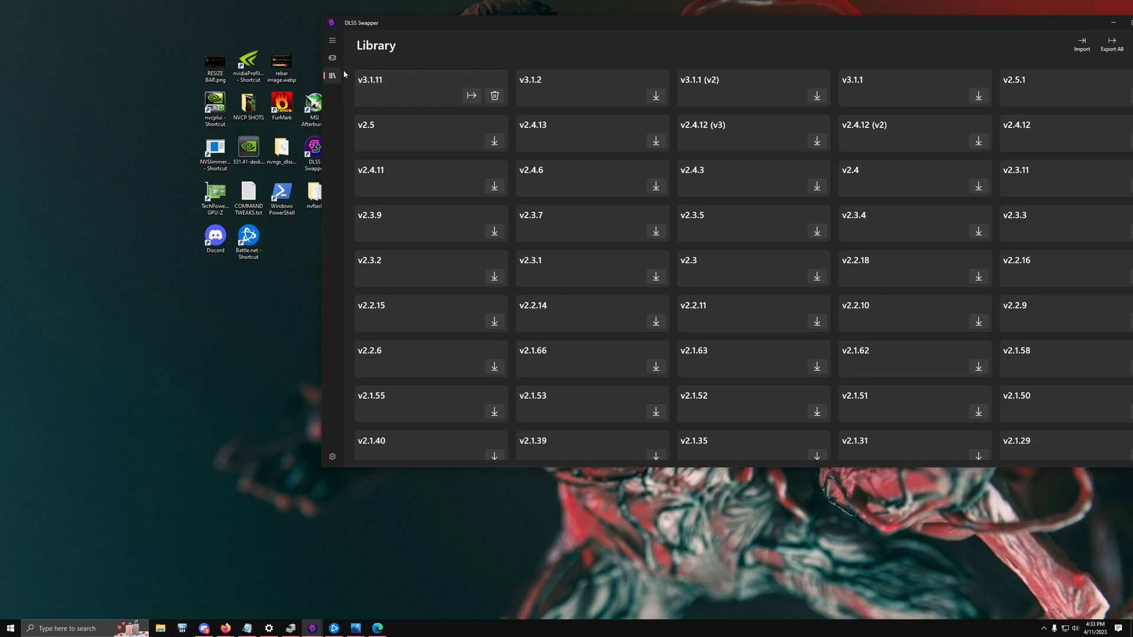
{"action": "left_click", "coordinate": [655, 95]}
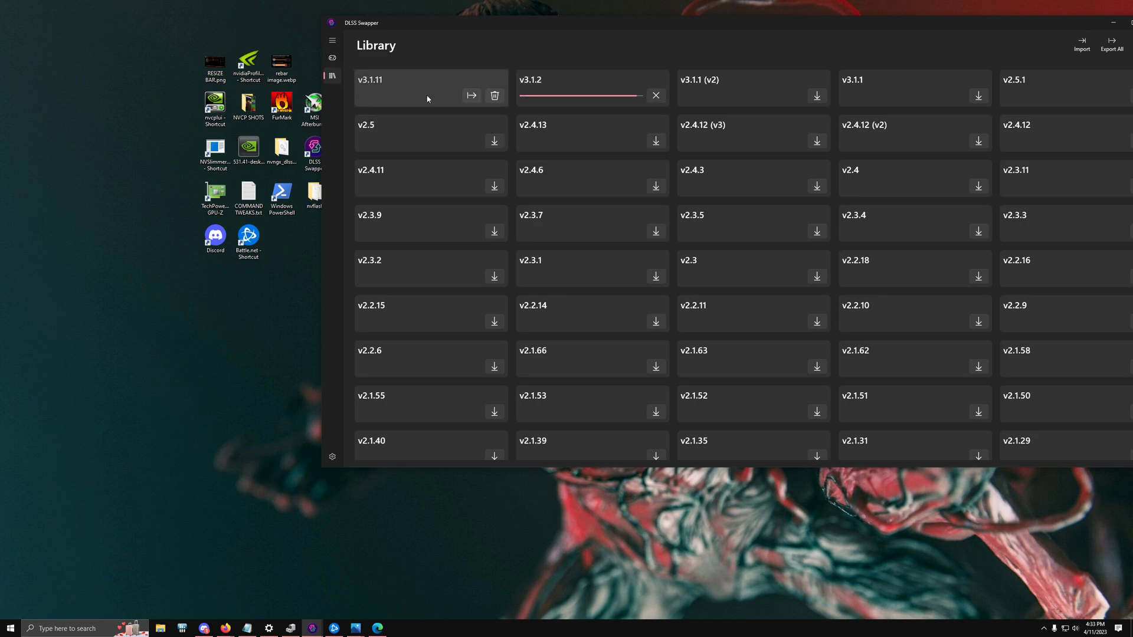
{"action": "left_click", "coordinate": [332, 57]}
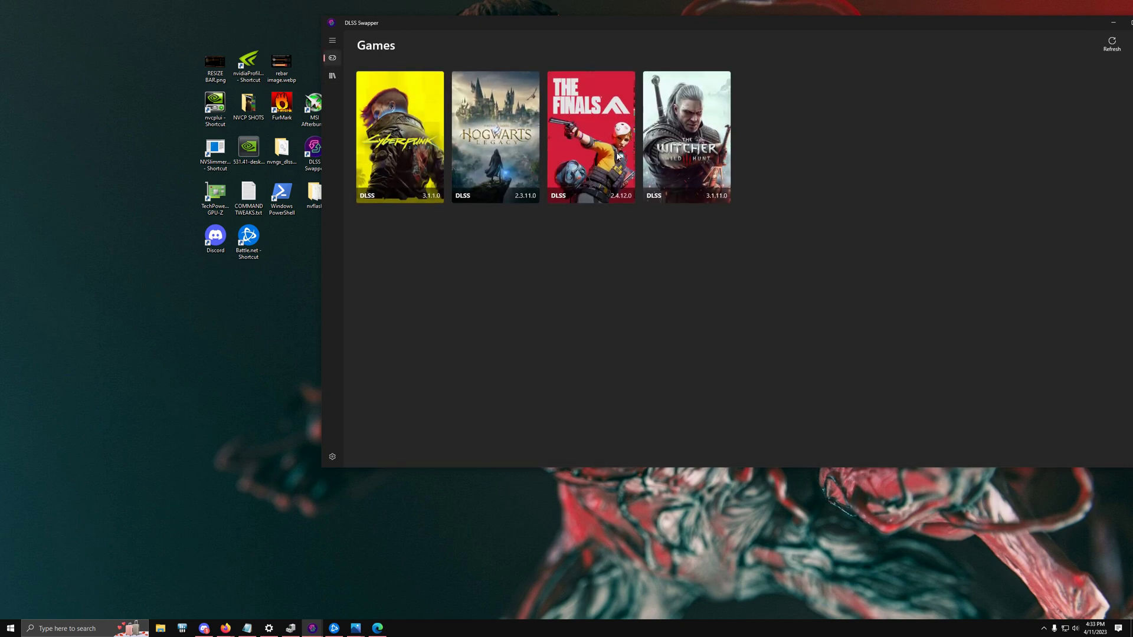
- View the DLSS versions offered for The Witcher 3, cancel the swap, and close DLSS Swapper
{"action": "left_click", "coordinate": [659, 197]}
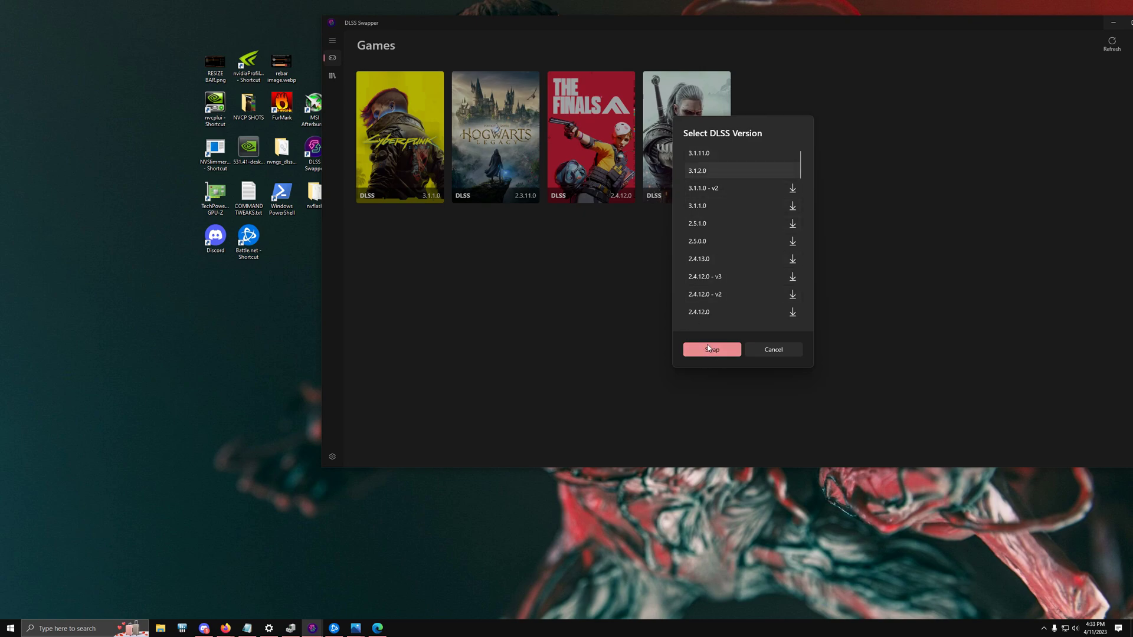
{"action": "left_click", "coordinate": [788, 347]}
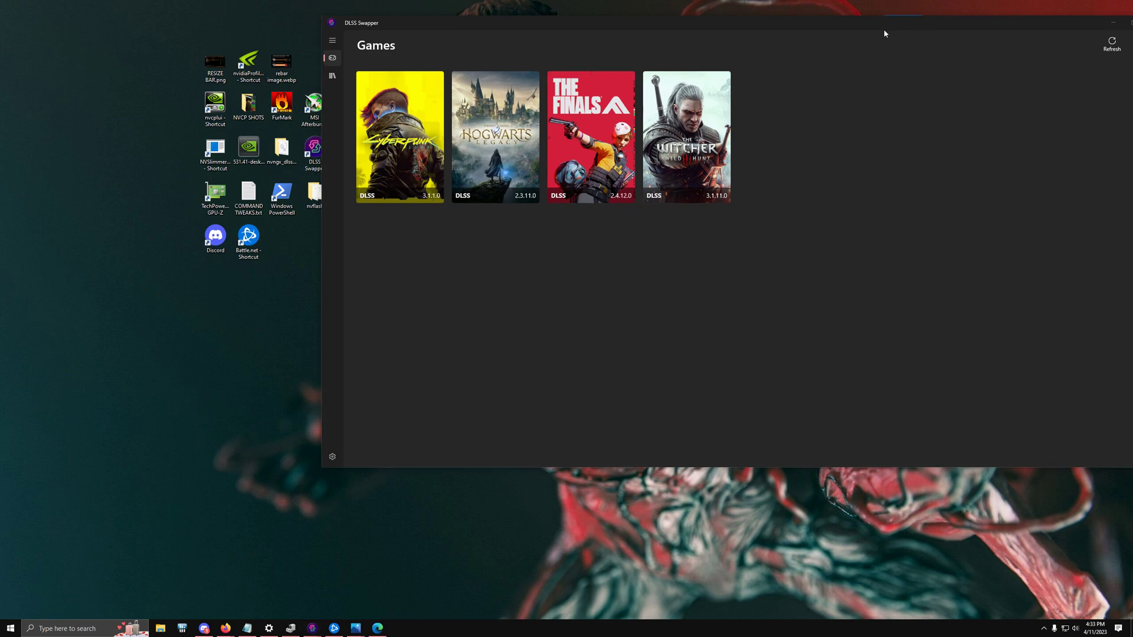
{"action": "left_click_drag", "start_coordinate": [844, 37], "coordinate": [725, 44]}
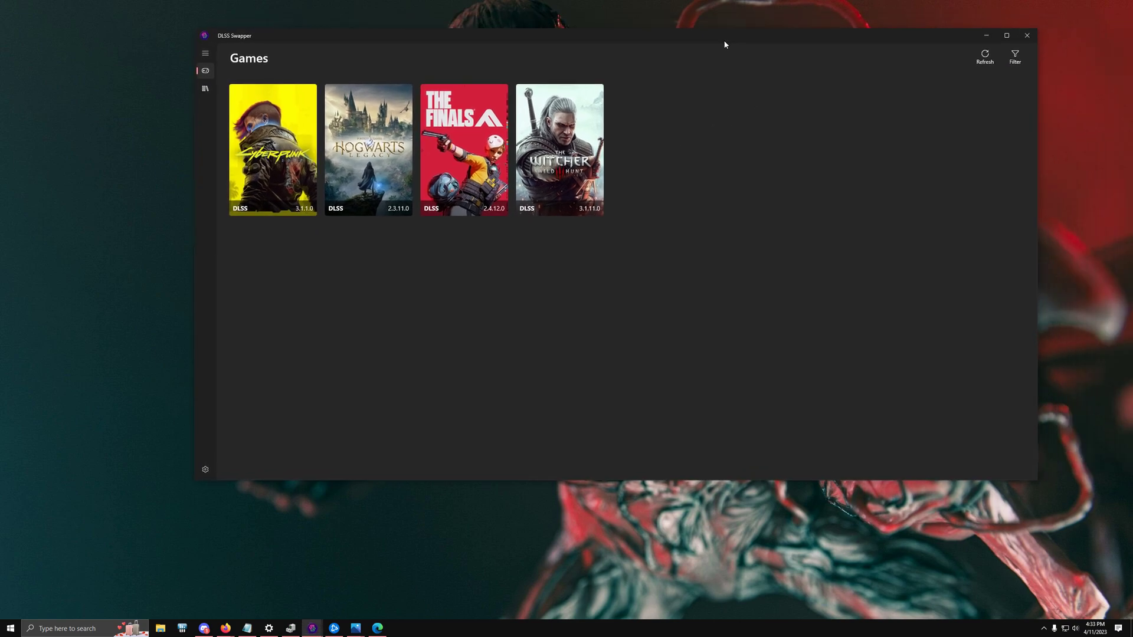
{"action": "left_click", "coordinate": [1027, 35]}
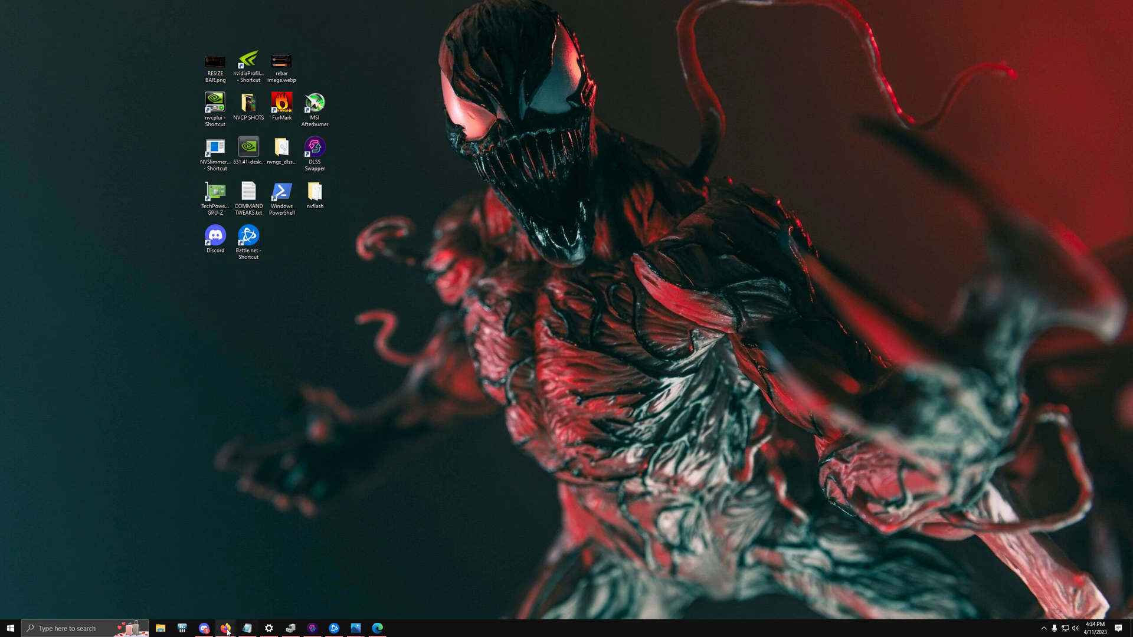
- Switch to Discord, check the hardware acceleration options in the Voice & Video and Advanced settings, and close Discord
{"action": "mouse_move", "coordinate": [205, 630]}
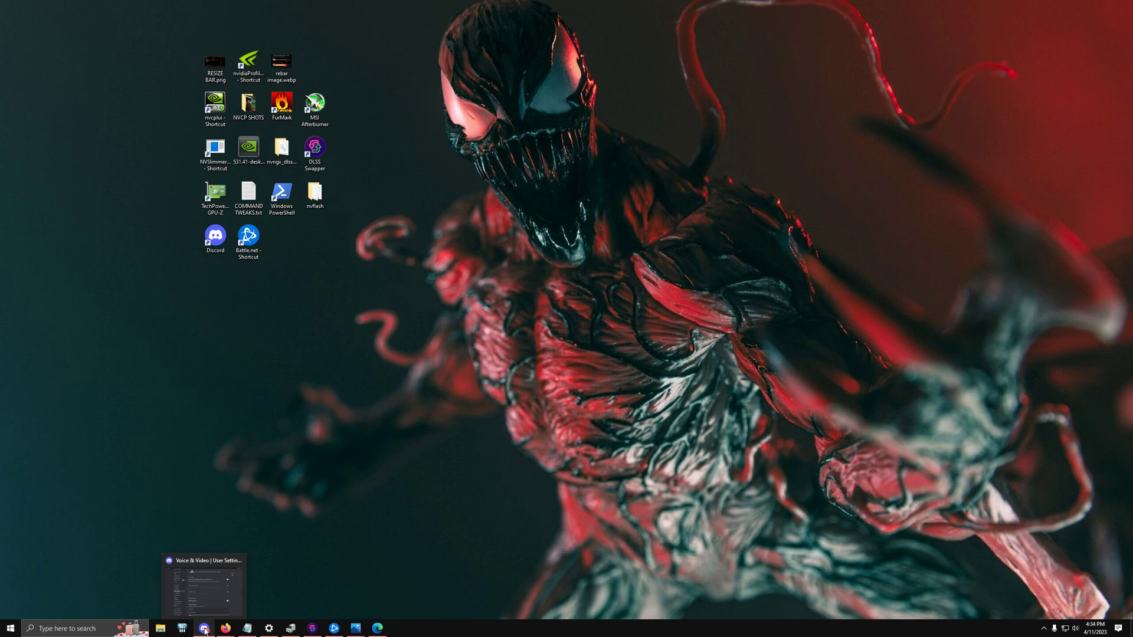
{"action": "left_click", "coordinate": [204, 629]}
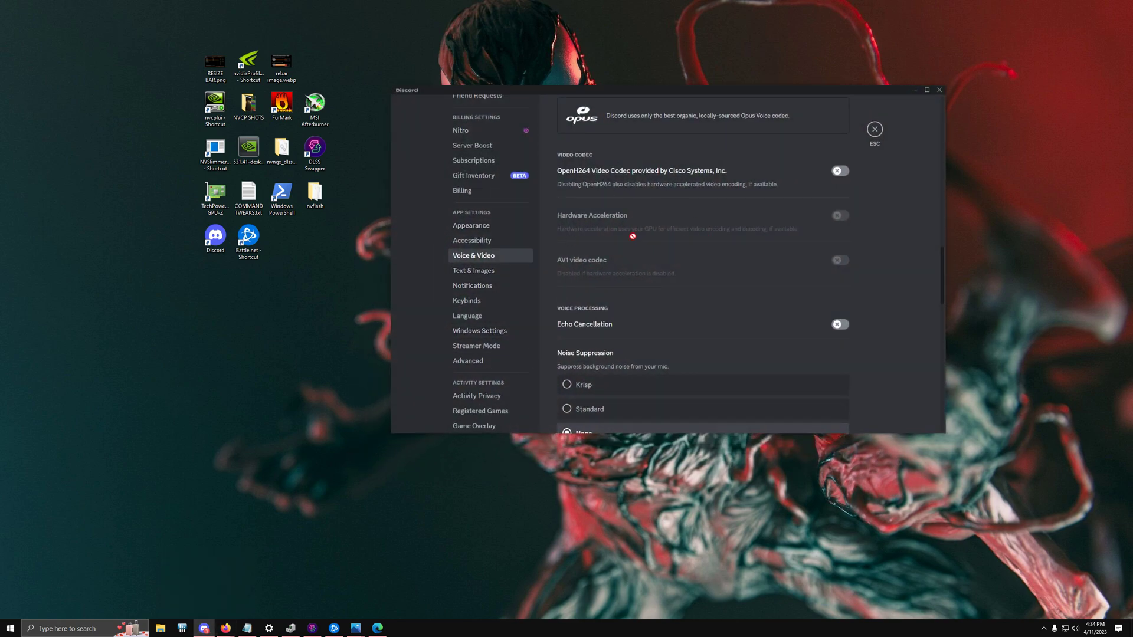
{"action": "left_click", "coordinate": [484, 259]}
{"action": "left_click", "coordinate": [472, 331]}
{"action": "left_click", "coordinate": [472, 362]}
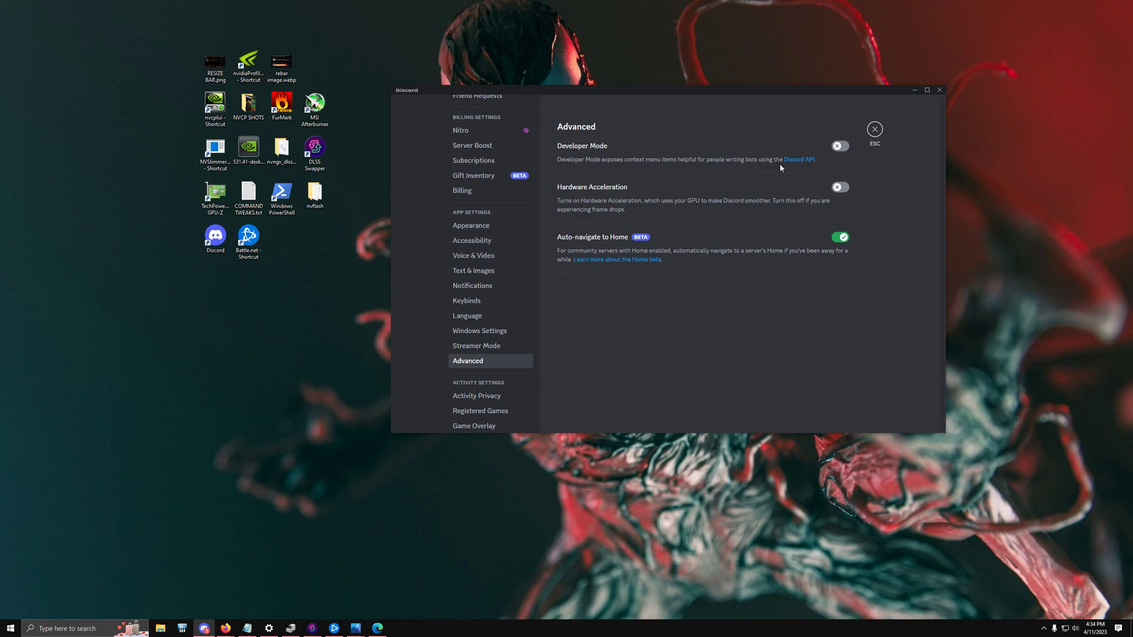
{"action": "left_click", "coordinate": [875, 129]}
{"action": "left_click", "coordinate": [939, 89]}
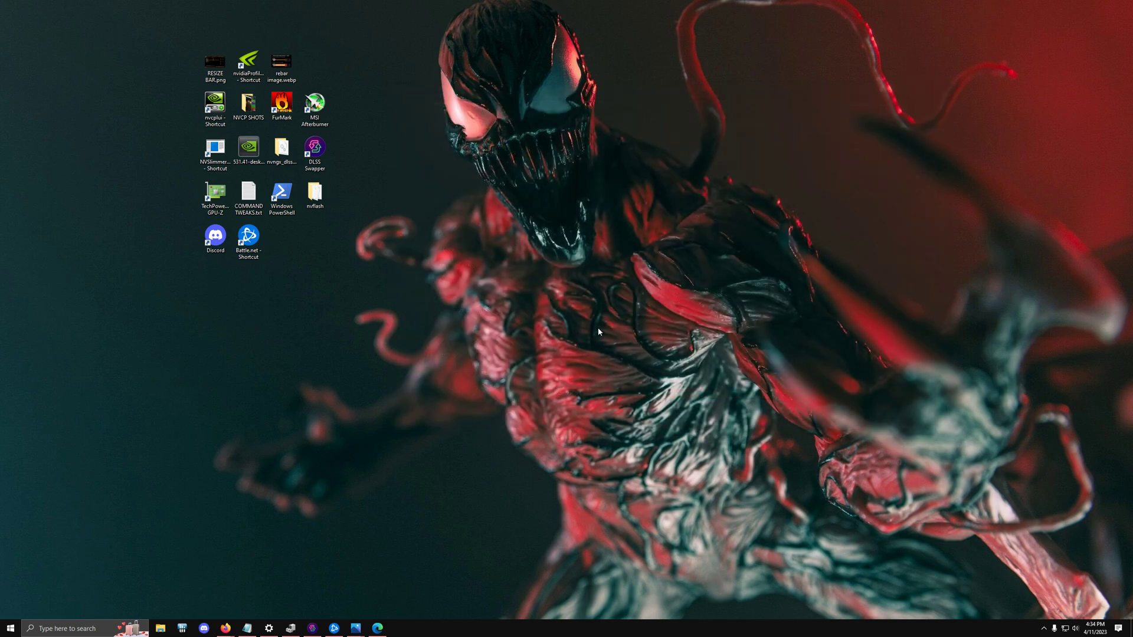
- Switch to Battle.net, check the browser hardware acceleration option in its app settings, and close Battle.net
{"action": "left_click", "coordinate": [334, 627]}
{"action": "left_click", "coordinate": [237, 113]}
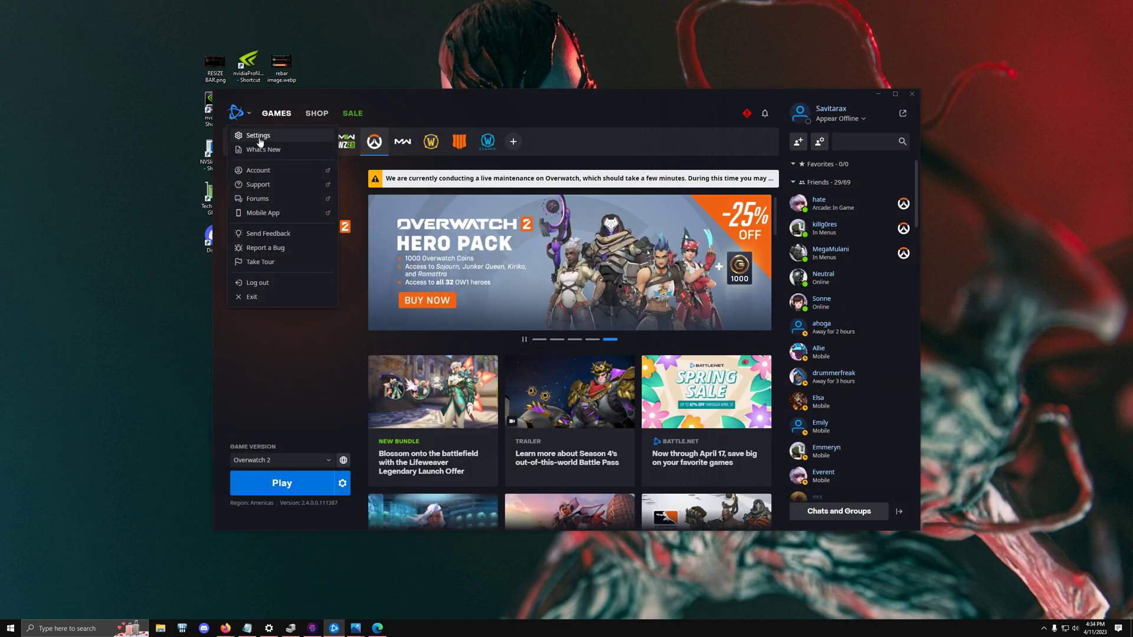
{"action": "left_click", "coordinate": [258, 135]}
{"action": "scroll", "coordinate": [516, 381], "scroll_direction": "down", "scroll_amount": 2}
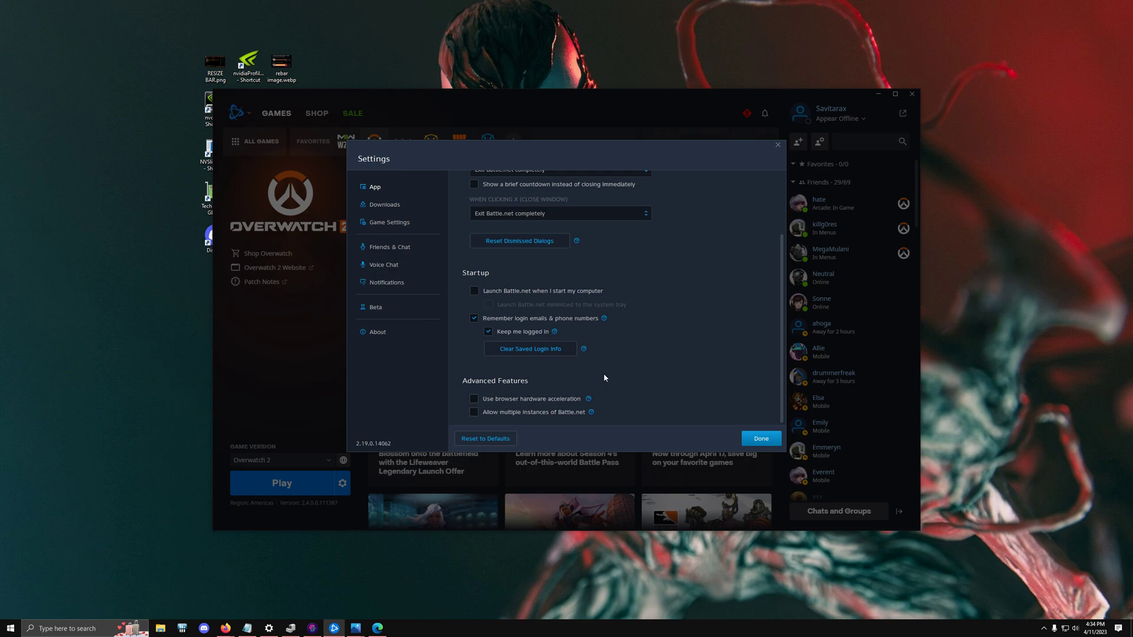
{"action": "left_click", "coordinate": [778, 146]}
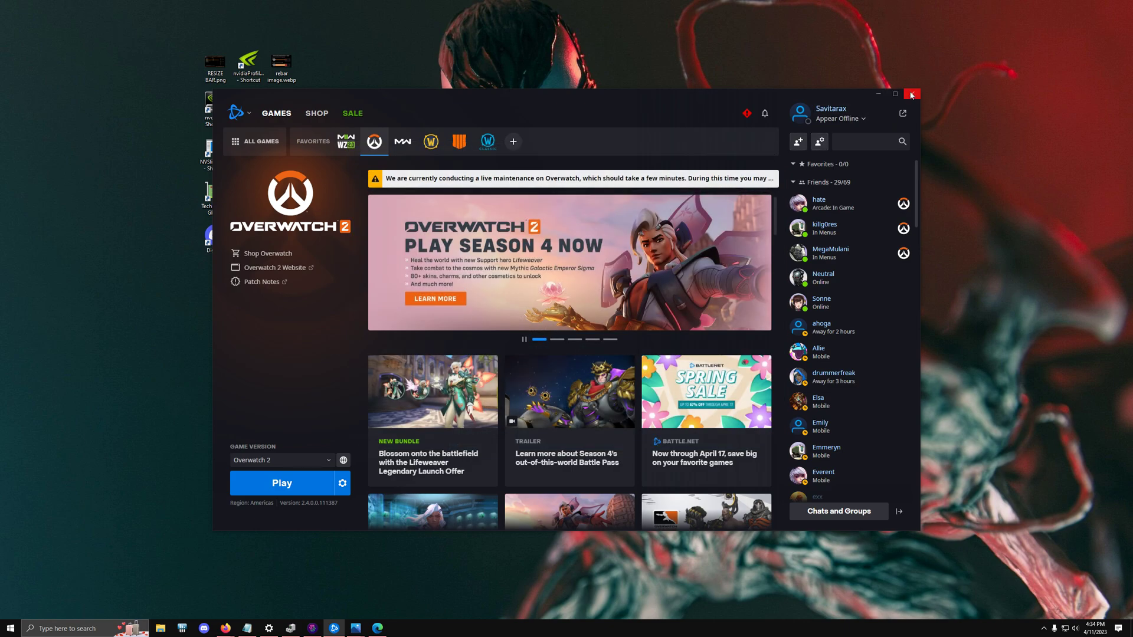
{"action": "left_click", "coordinate": [878, 94]}
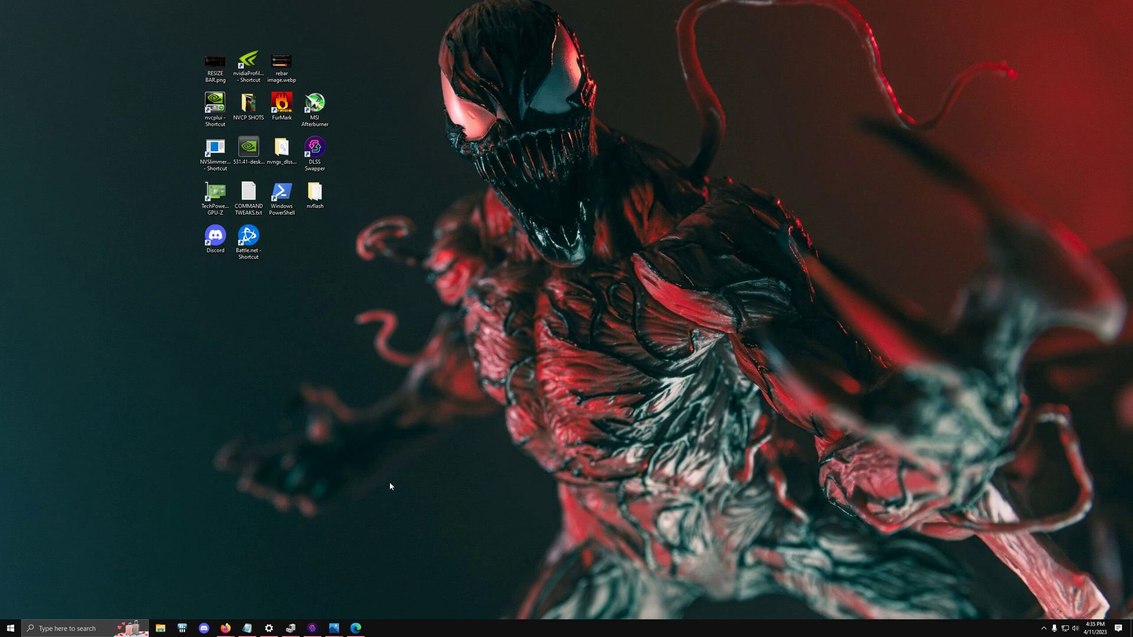
- Open the Windows Graphics settings, browse for a desktop app executable, and cancel without adding one
{"action": "left_click", "coordinate": [269, 628]}
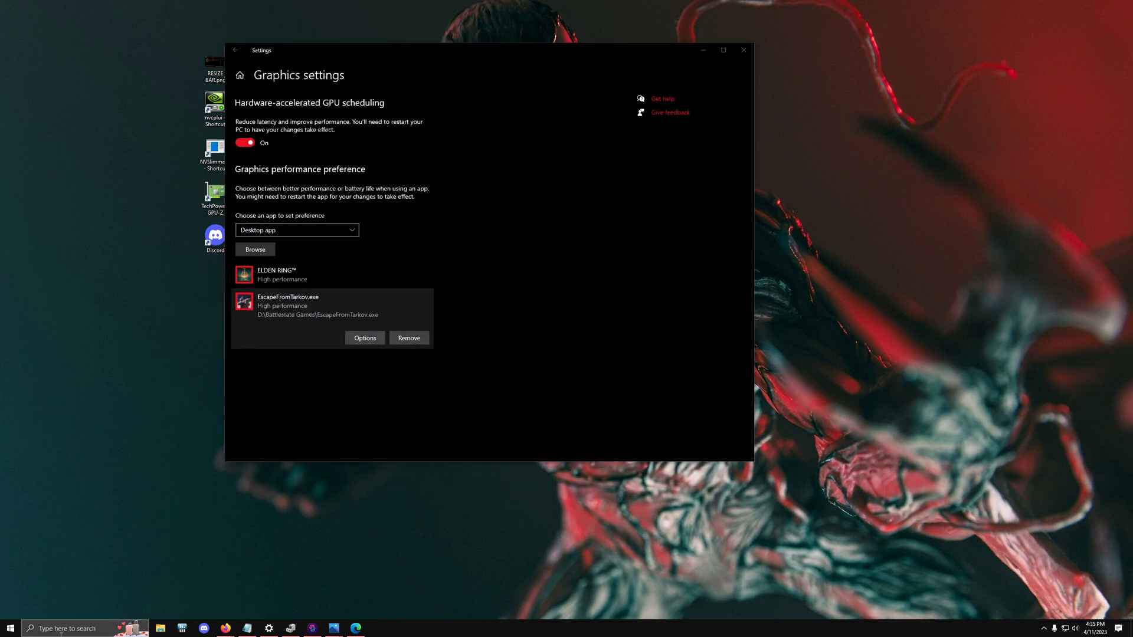
{"action": "left_click", "coordinate": [61, 628]}
{"action": "type", "text": "gra"}
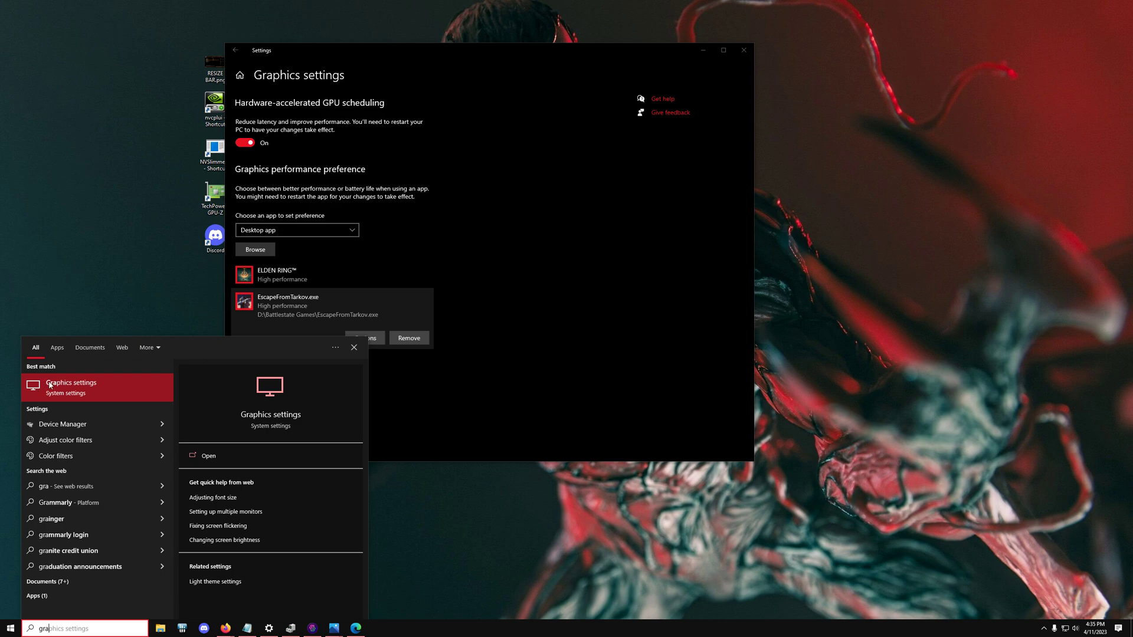
{"action": "left_click", "coordinate": [82, 384]}
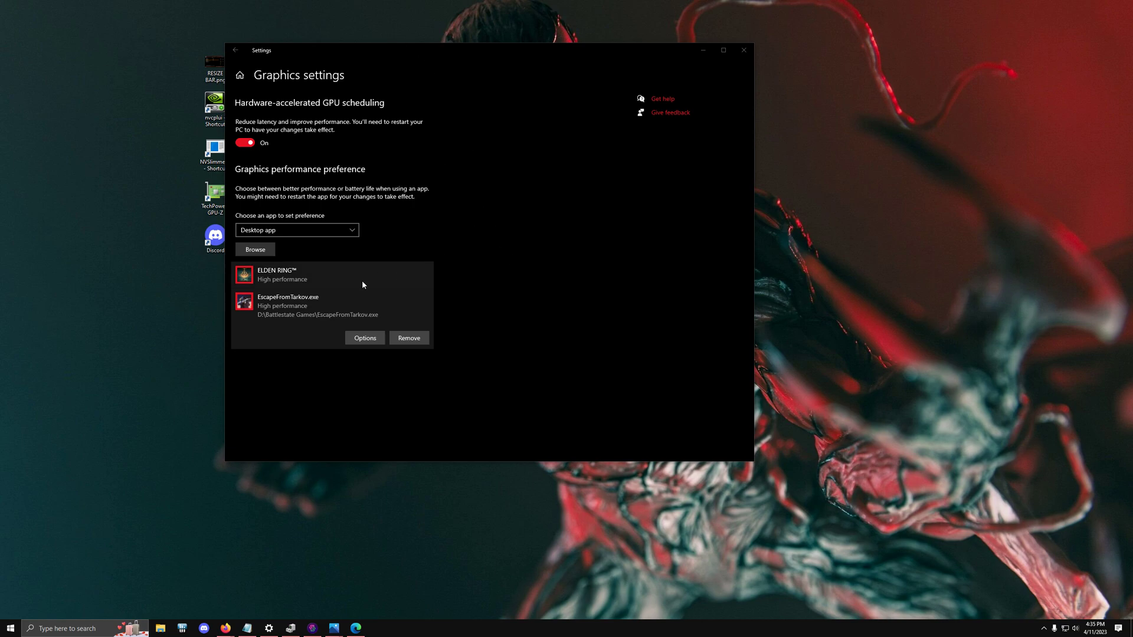
{"action": "left_click", "coordinate": [264, 250]}
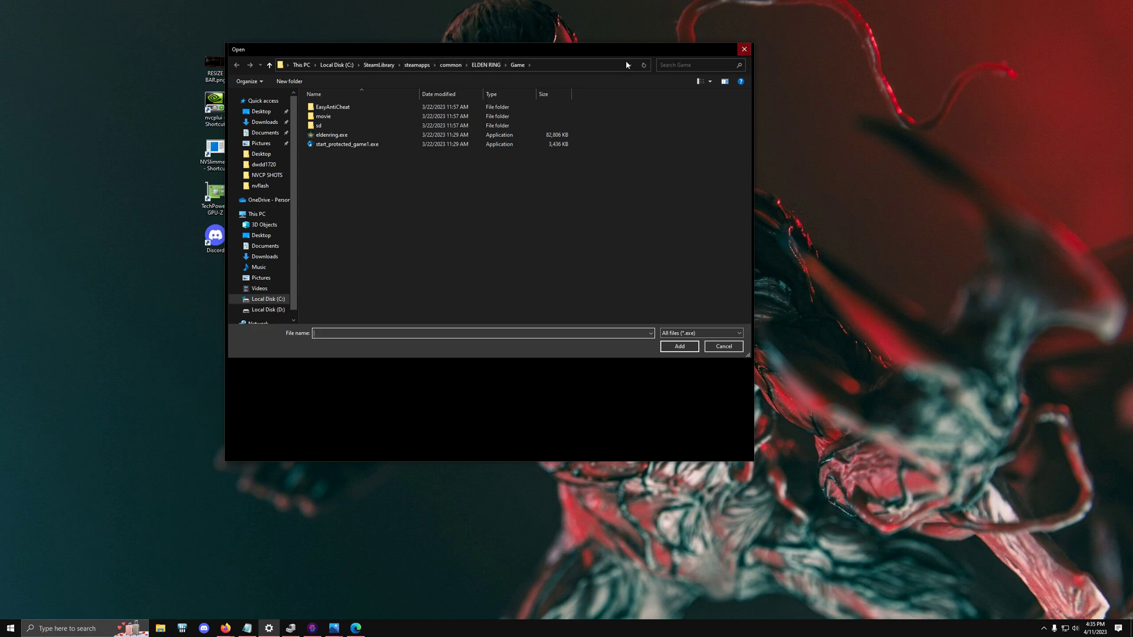
{"action": "left_click", "coordinate": [745, 49]}
- Save ELDEN RING's graphics preference as High performance, review the EscapeFromTarkov.exe entry, and close the Graphics settings
{"action": "left_click", "coordinate": [355, 275]}
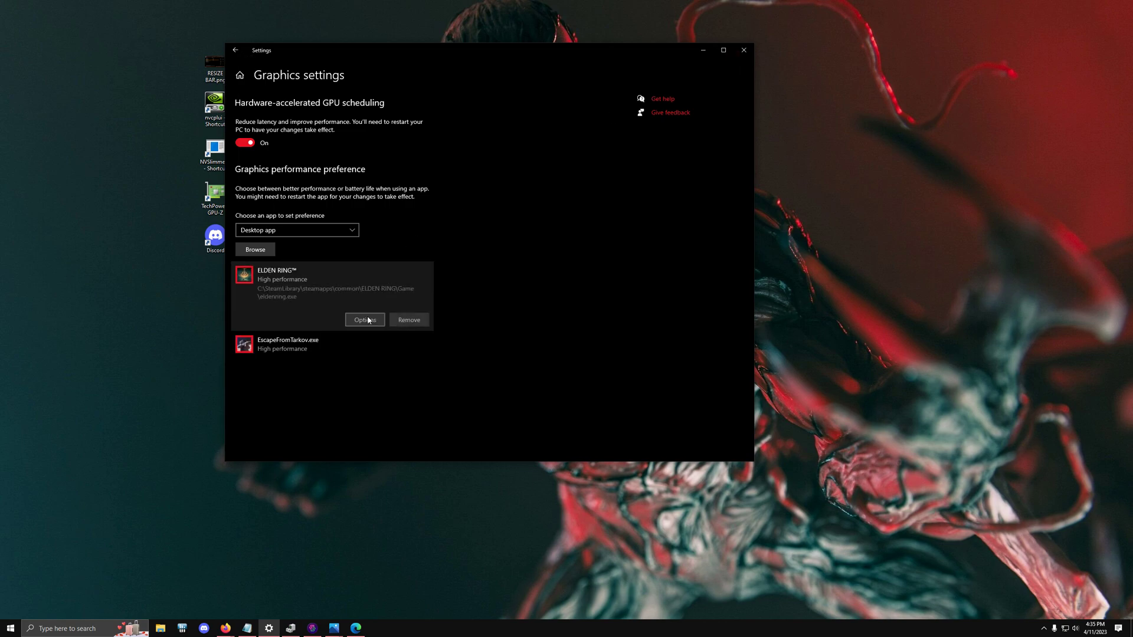
{"action": "left_click", "coordinate": [365, 319]}
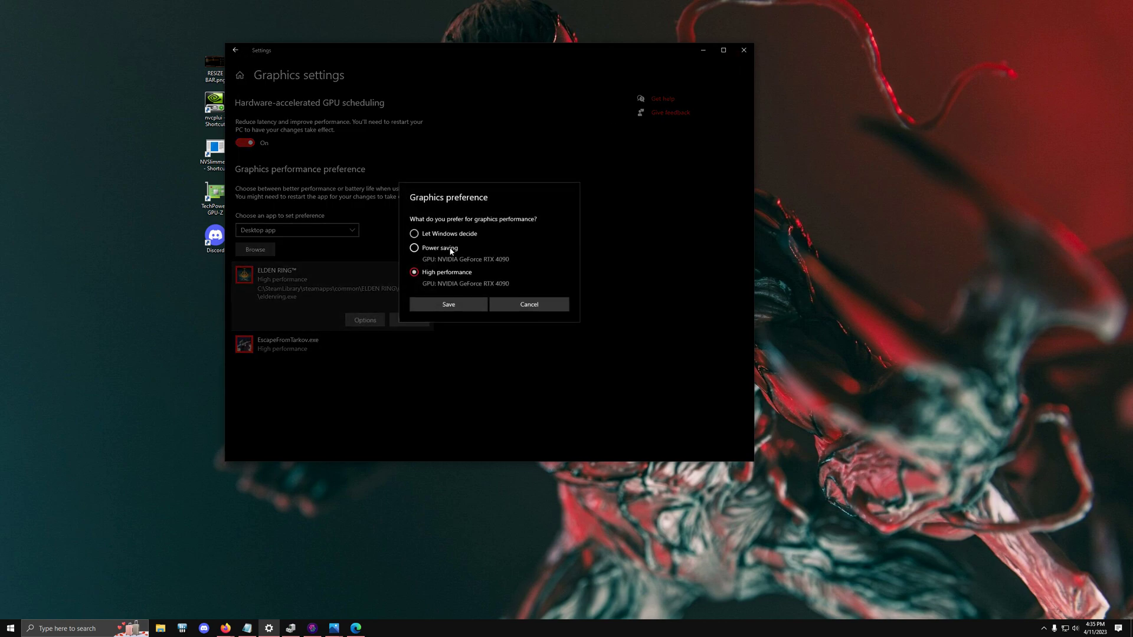
{"action": "left_click", "coordinate": [472, 307]}
{"action": "left_click", "coordinate": [306, 343]}
{"action": "left_click", "coordinate": [303, 277]}
{"action": "left_click", "coordinate": [277, 344]}
{"action": "left_click", "coordinate": [303, 275]}
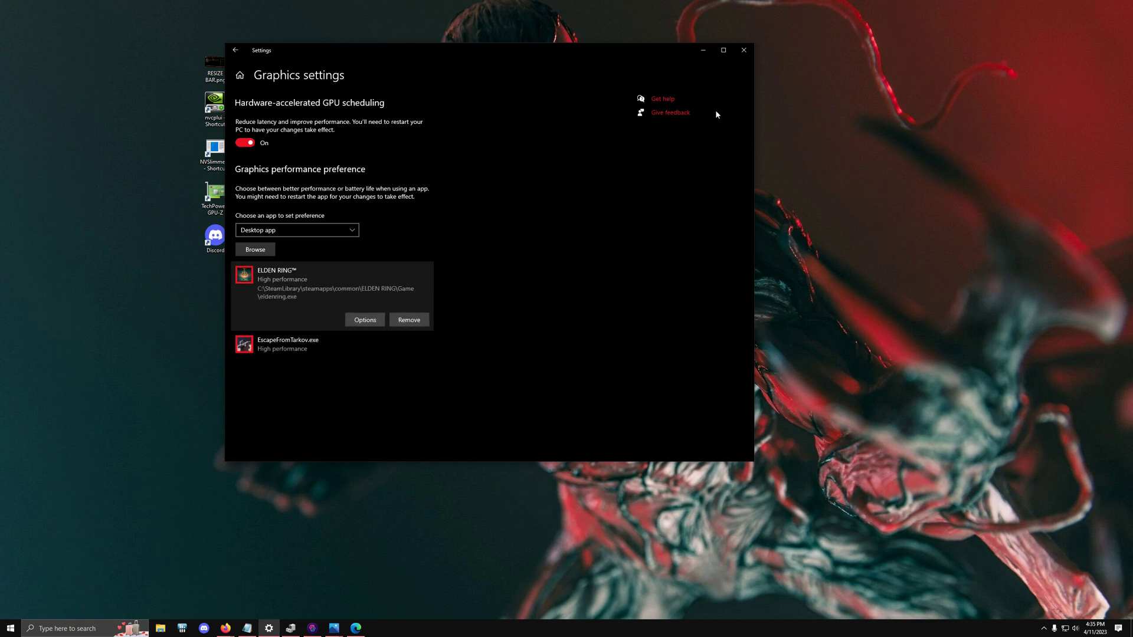
{"action": "left_click", "coordinate": [743, 50]}
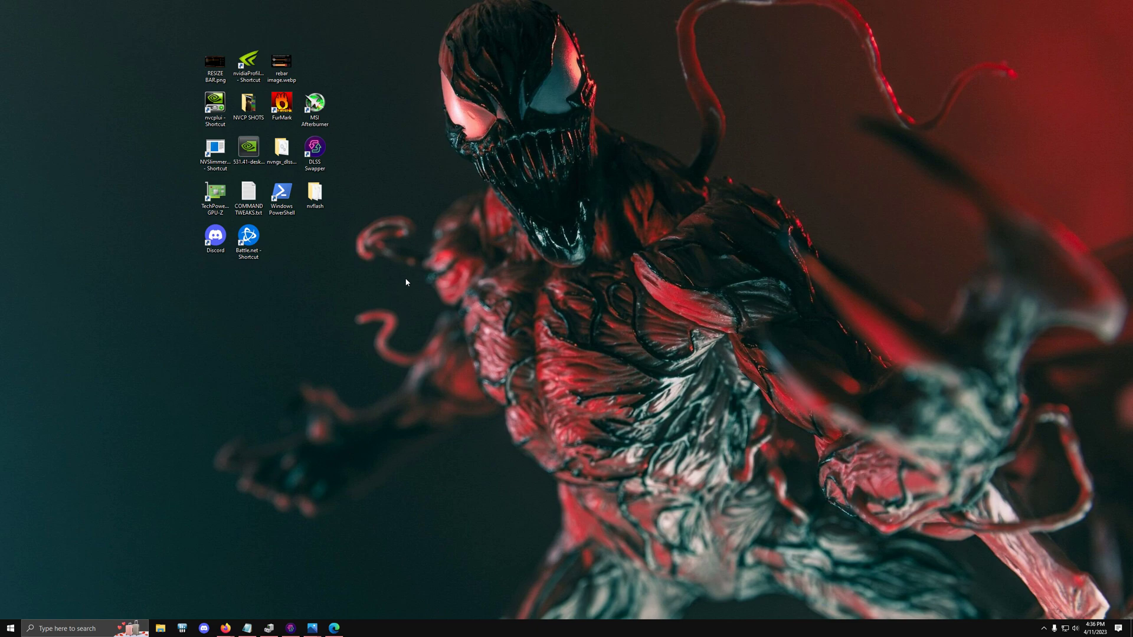
- Launch MSI Afterburner and examine the board power target on Firefox's TechPowerUp page for the Gigabyte RTX 4090 WindForce OC BIOS
{"action": "double_click", "coordinate": [314, 106]}
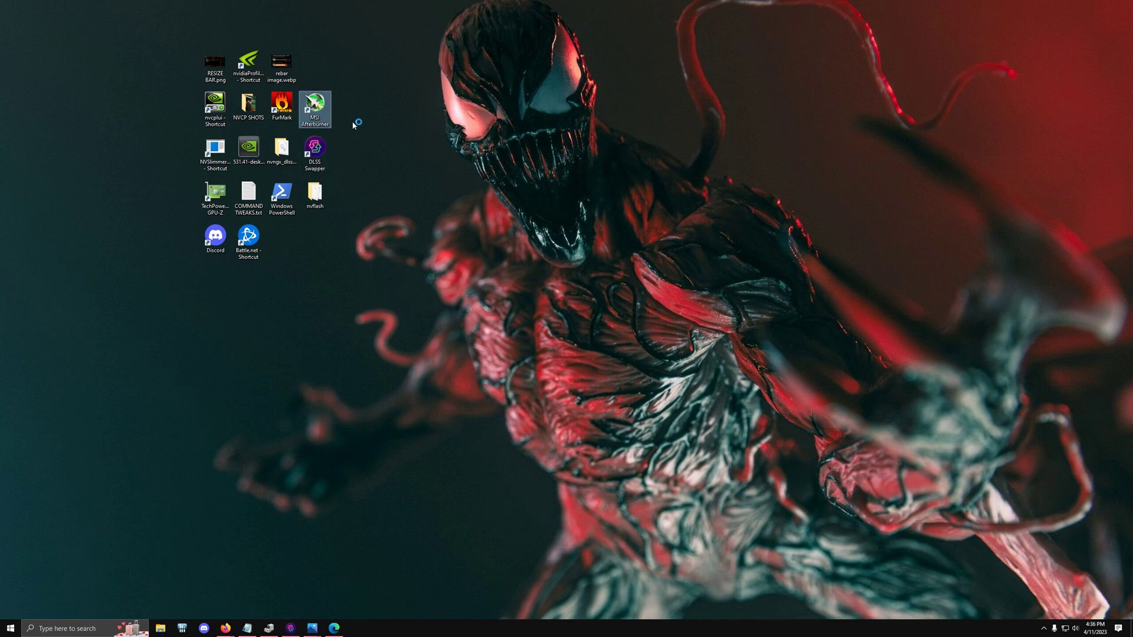
{"action": "mouse_move", "coordinate": [219, 630]}
{"action": "left_click", "coordinate": [201, 577]}
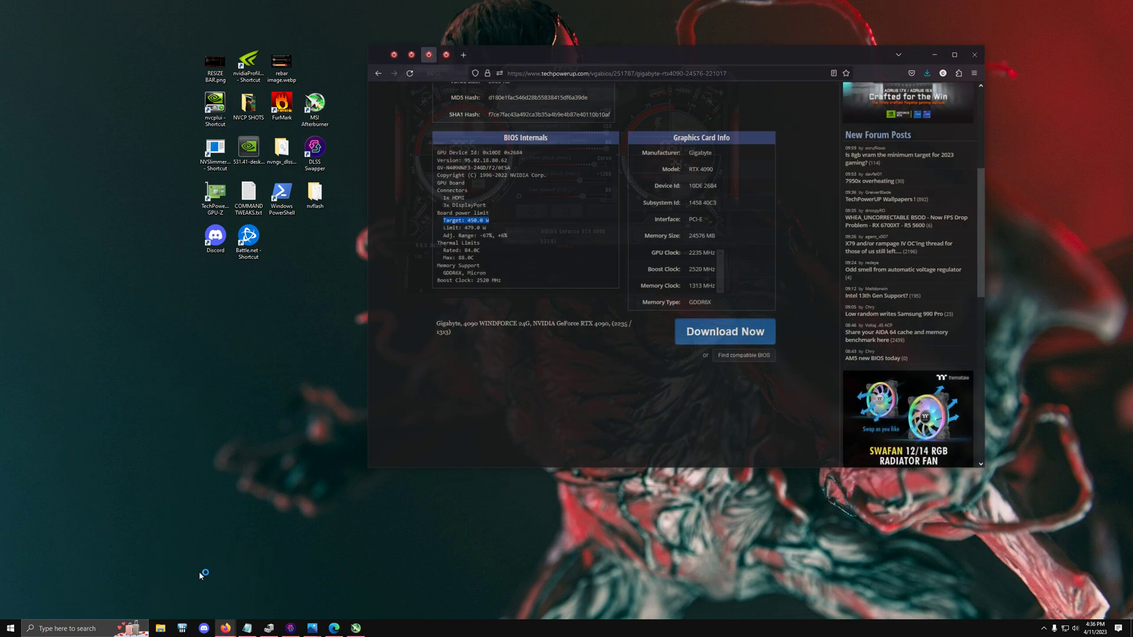
{"action": "scroll", "coordinate": [596, 277], "scroll_direction": "up", "scroll_amount": 1}
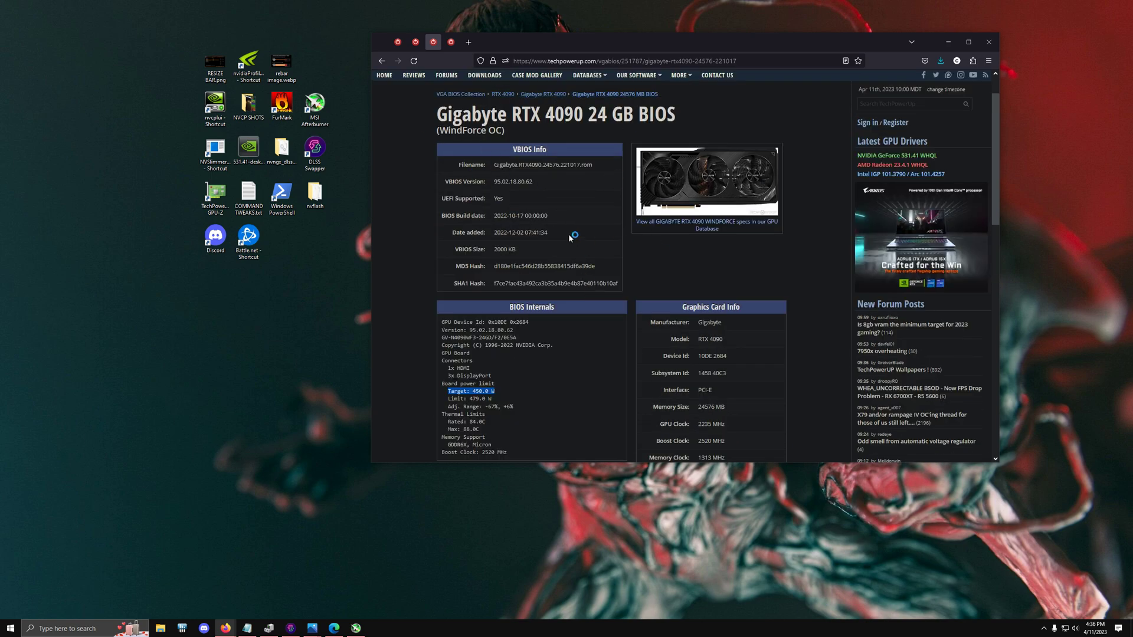
{"action": "left_click", "coordinate": [488, 390]}
{"action": "left_click_drag", "start_coordinate": [495, 392], "coordinate": [445, 395]}
- Compare the board power limit of the Gigabyte RTX 4090 Gaming OC BIOS with that of the WindForce OC BIOS
{"action": "left_click", "coordinate": [416, 44]}
{"action": "scroll", "coordinate": [523, 233], "scroll_direction": "up", "scroll_amount": 4}
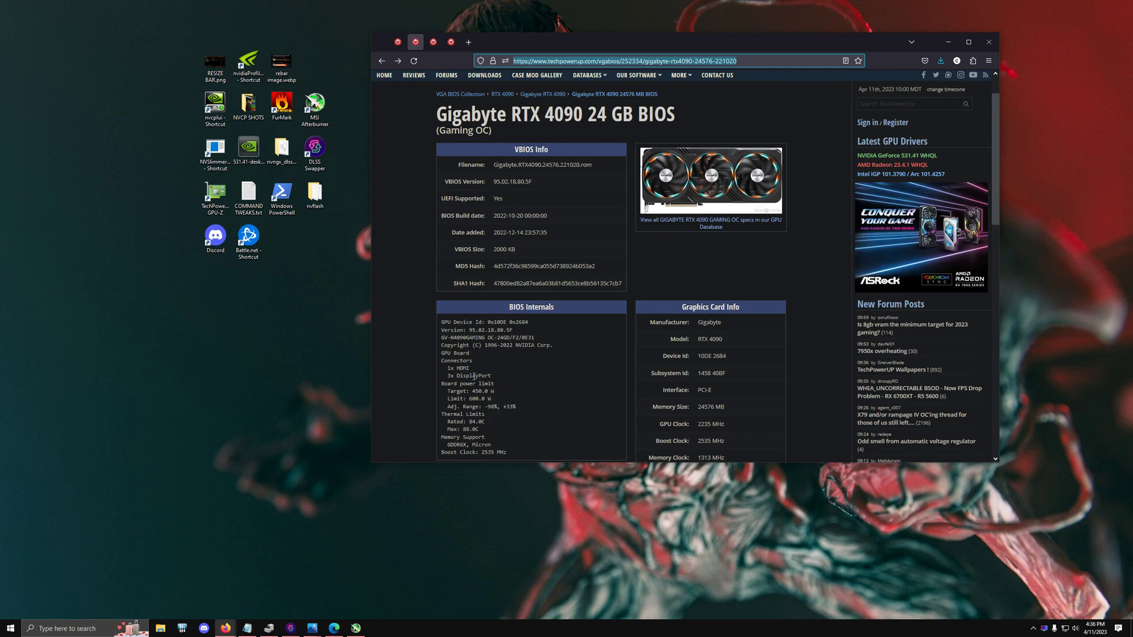
{"action": "left_click_drag", "start_coordinate": [486, 399], "coordinate": [470, 399]}
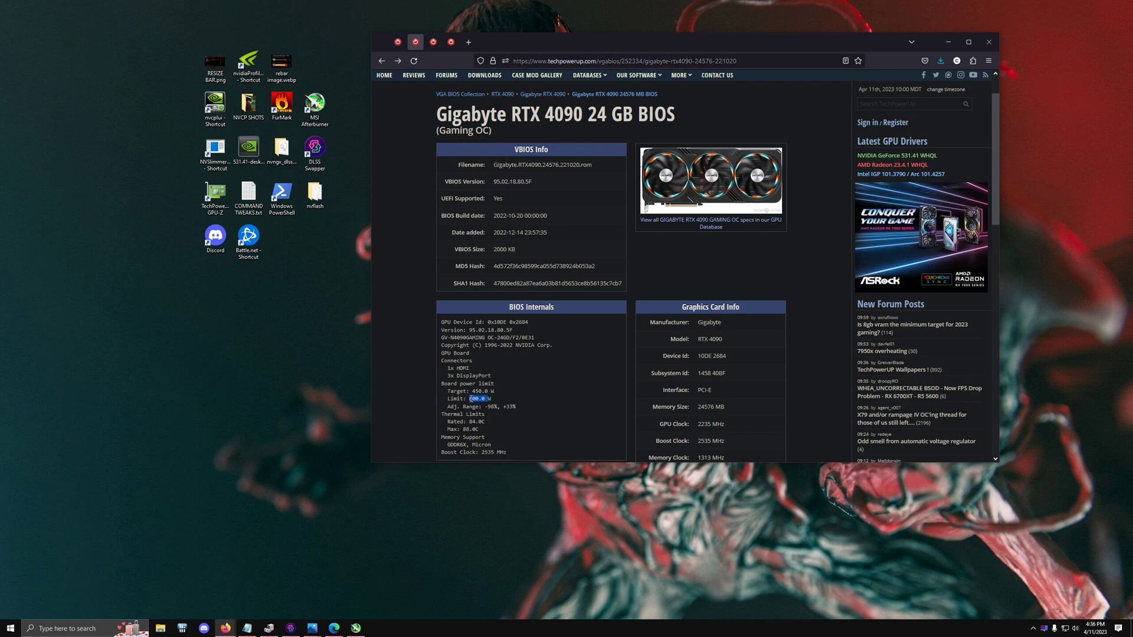
{"action": "key", "text": "ctrl+Tab"}
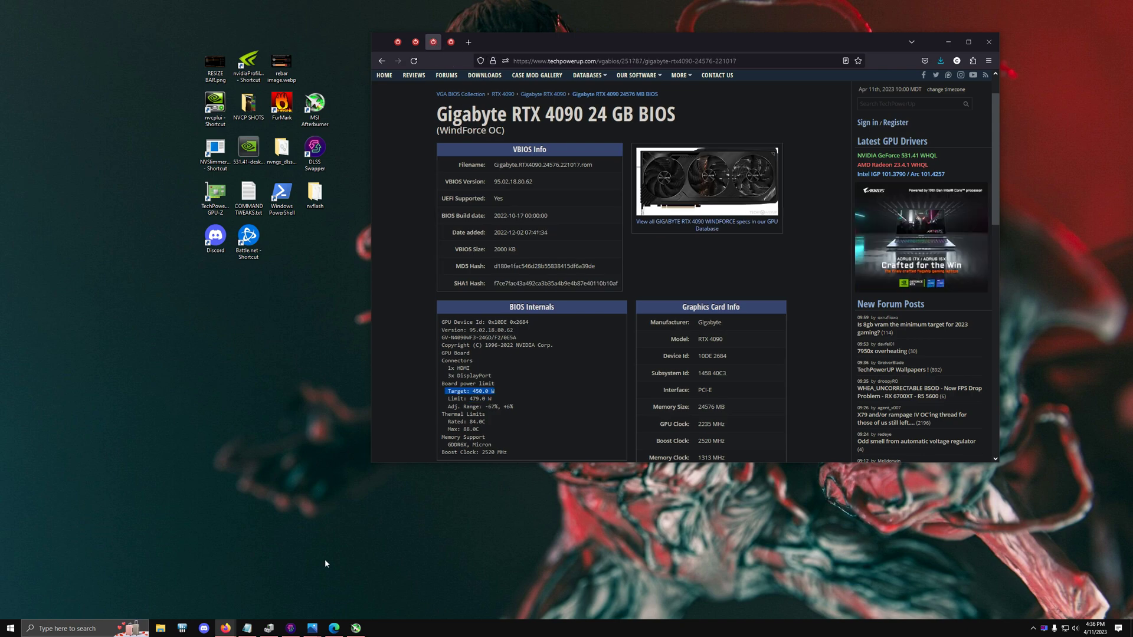
{"action": "mouse_move", "coordinate": [361, 634]}
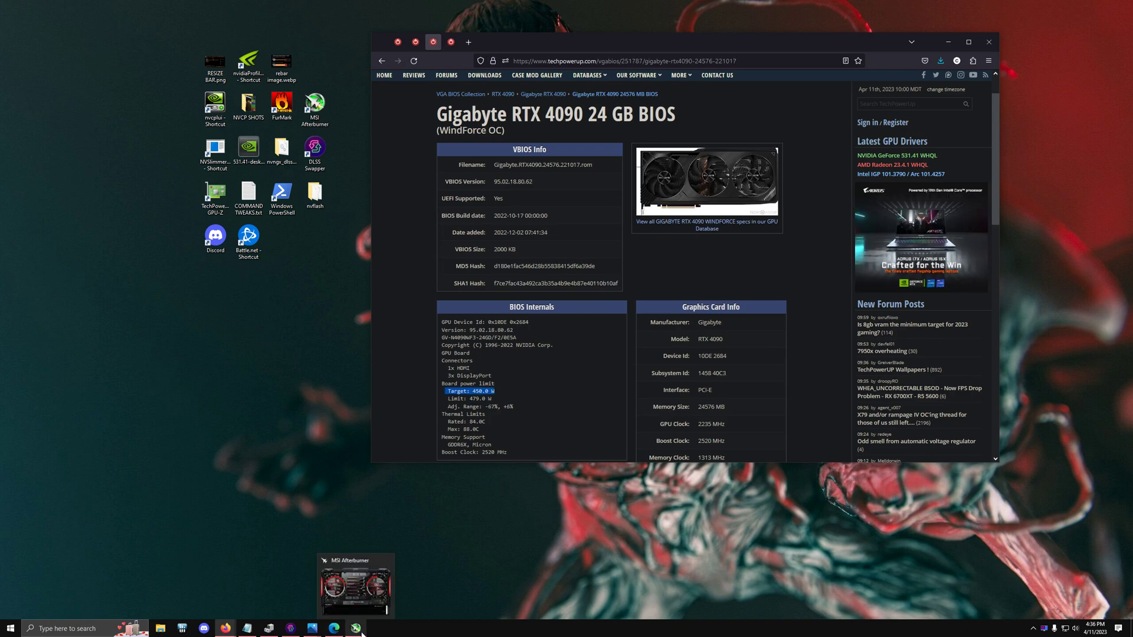
{"action": "left_click", "coordinate": [447, 46]}
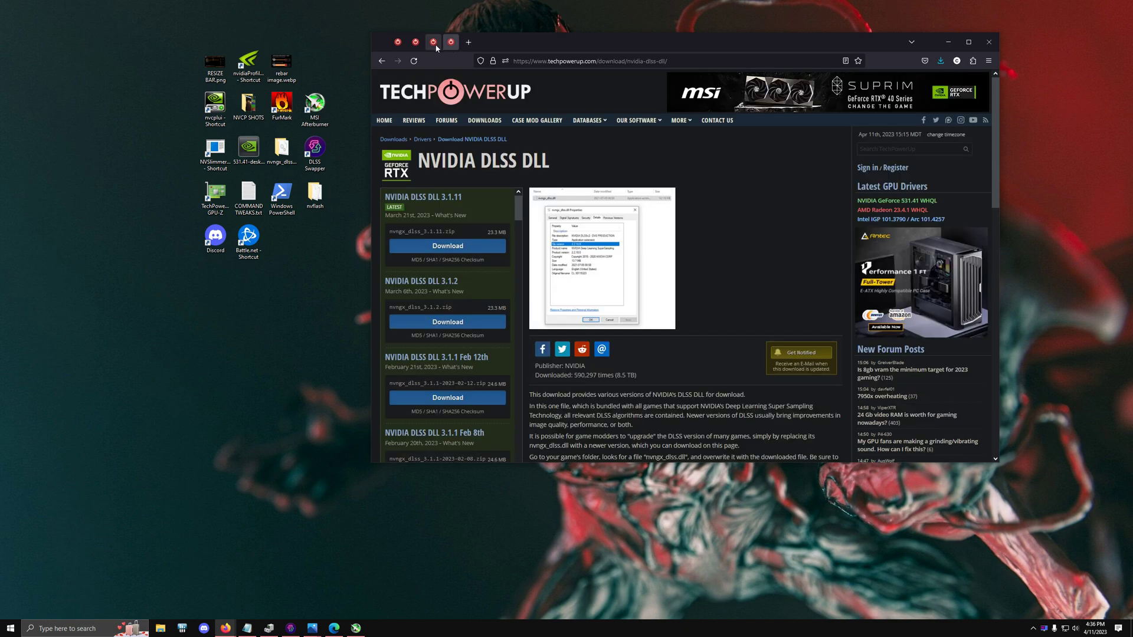
{"action": "left_click", "coordinate": [436, 45]}
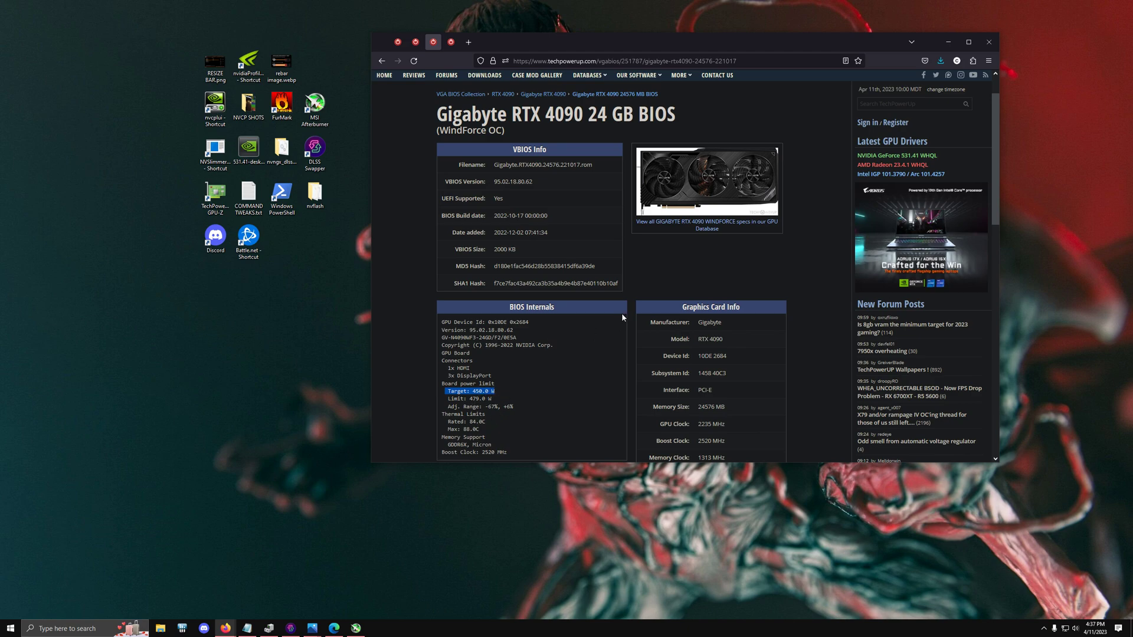
- Minimize the browser, review the Nvflash commands in COMMAND TWEAKS.txt on the desktop, and close the file
{"action": "left_click", "coordinate": [949, 43]}
{"action": "double_click", "coordinate": [248, 193]}
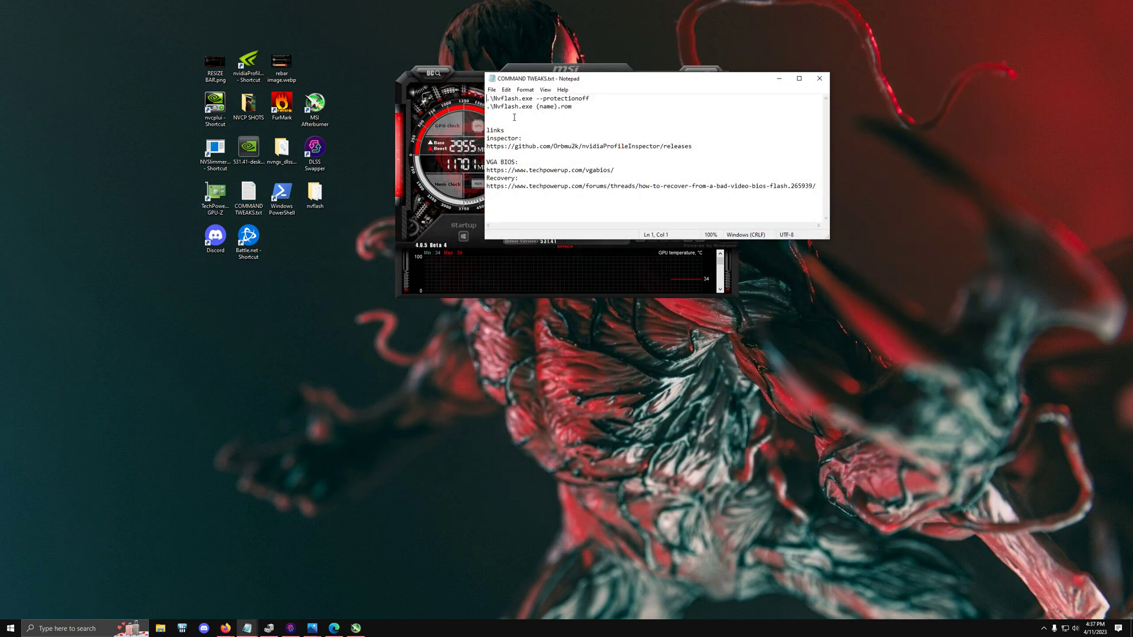
{"action": "left_click", "coordinate": [819, 78]}
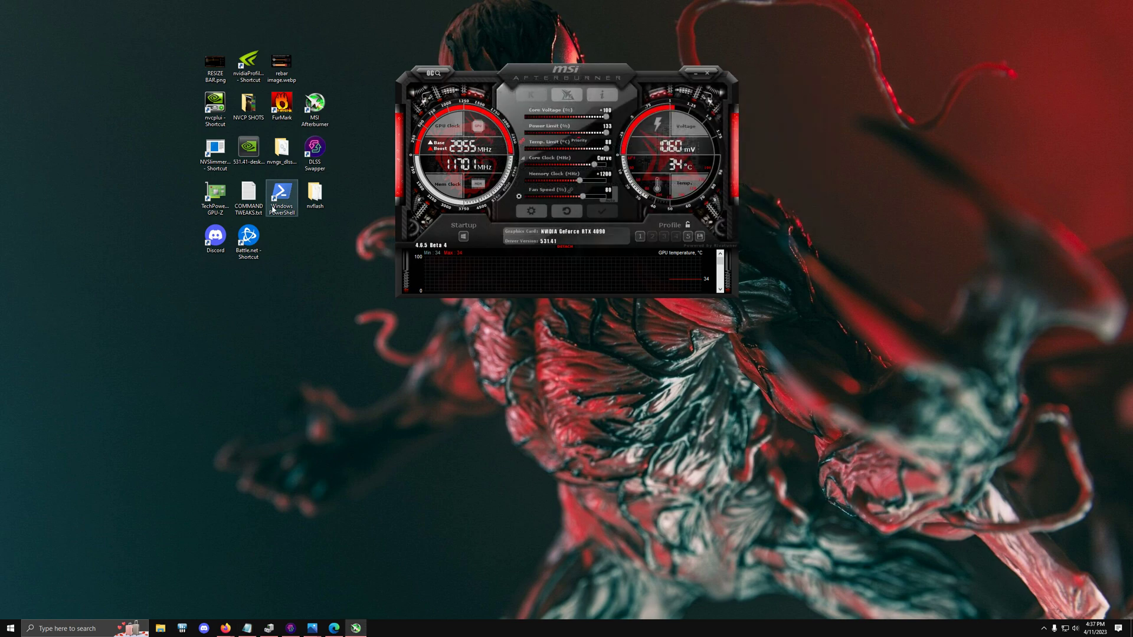
- Open GPU-Z, try to save the graphics card's BIOS to a file, decline pausing the driver, and close GPU-Z
{"action": "double_click", "coordinate": [215, 195]}
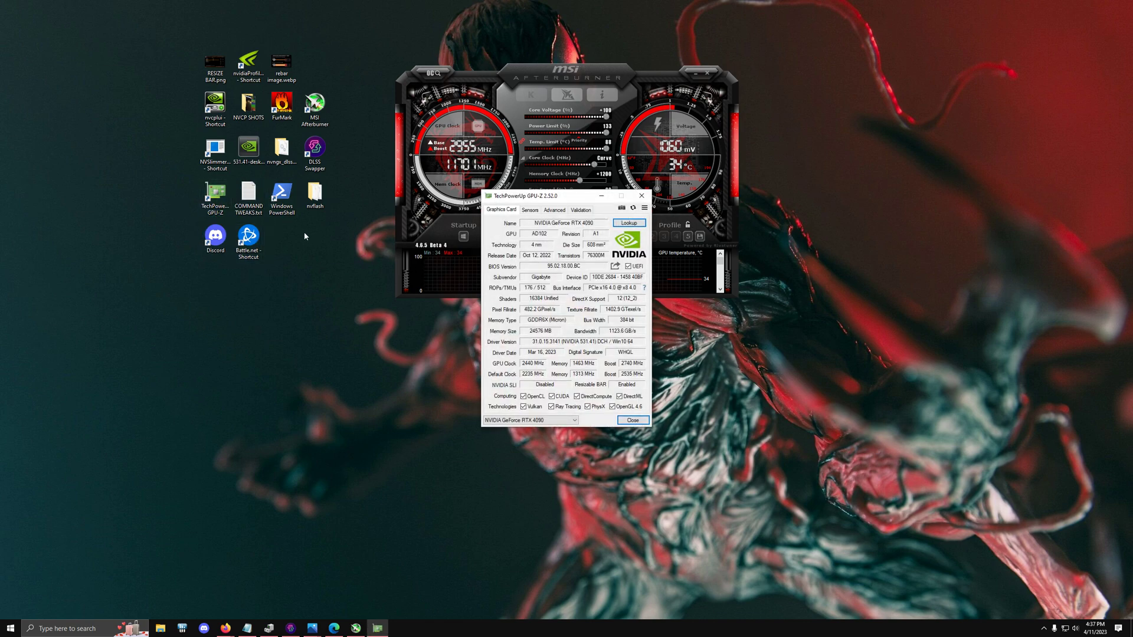
{"action": "left_click", "coordinate": [616, 266]}
{"action": "left_click", "coordinate": [630, 275]}
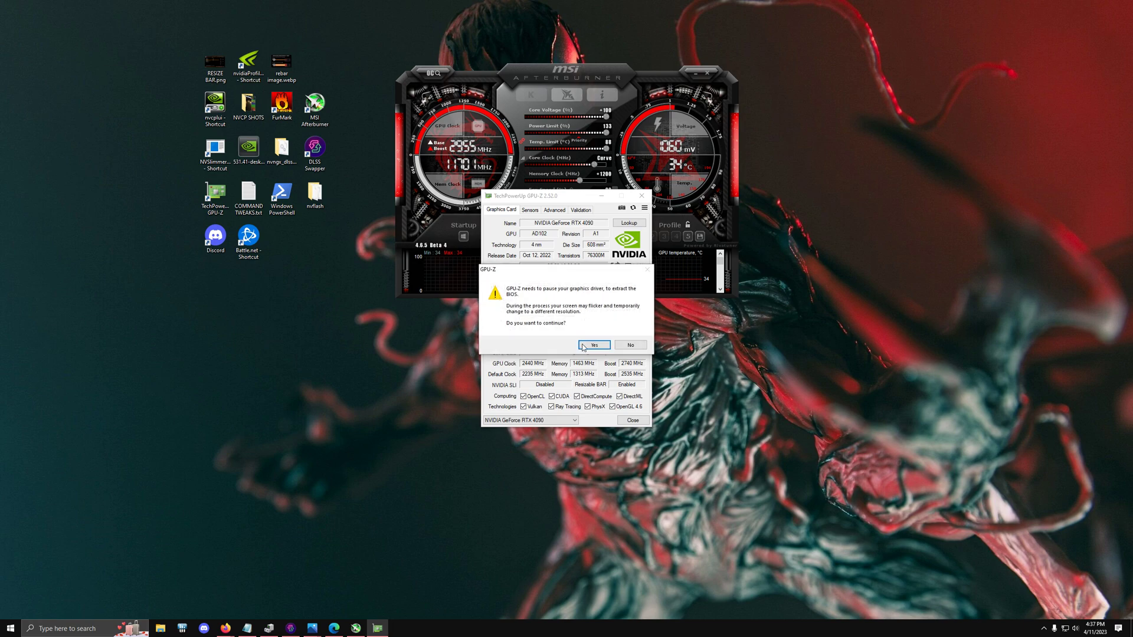
{"action": "left_click", "coordinate": [632, 345]}
{"action": "left_click", "coordinate": [608, 338]}
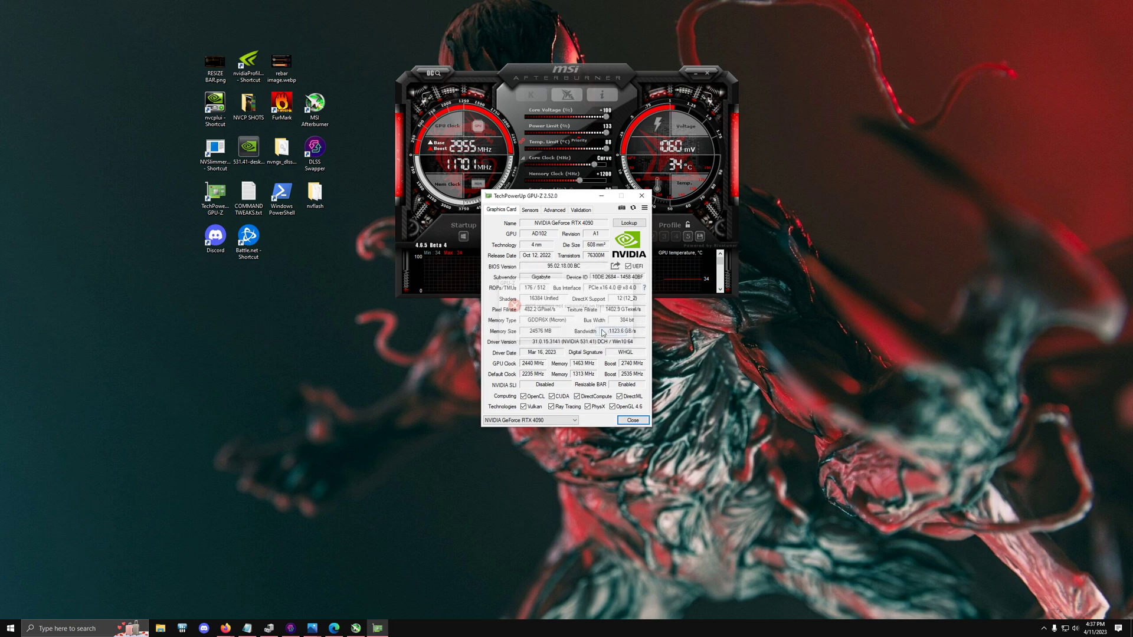
{"action": "left_click", "coordinate": [641, 196]}
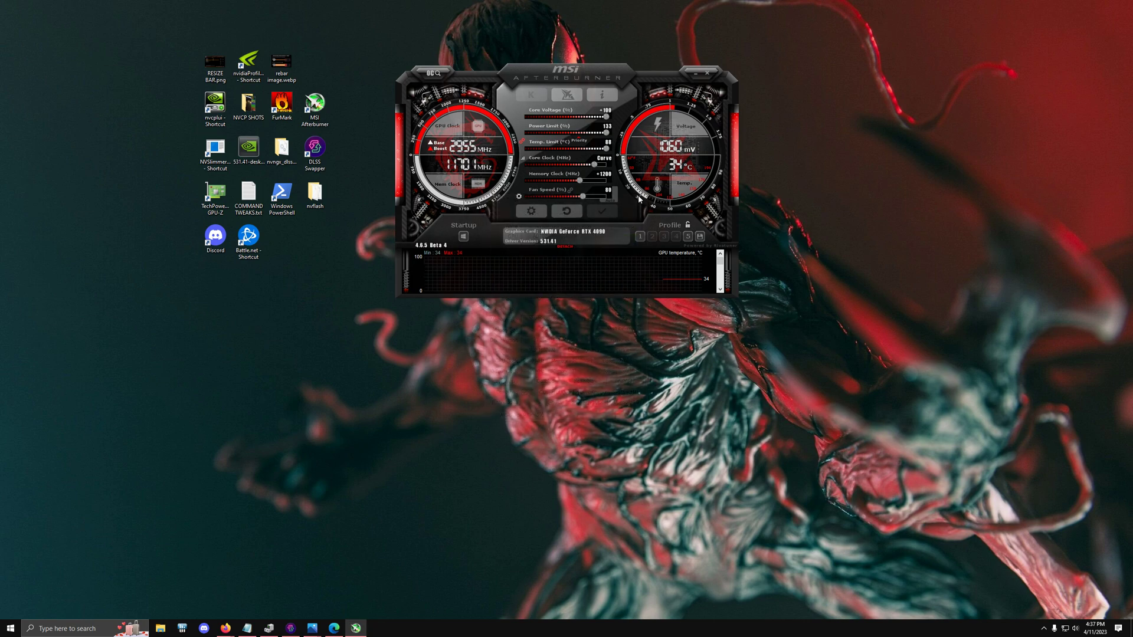